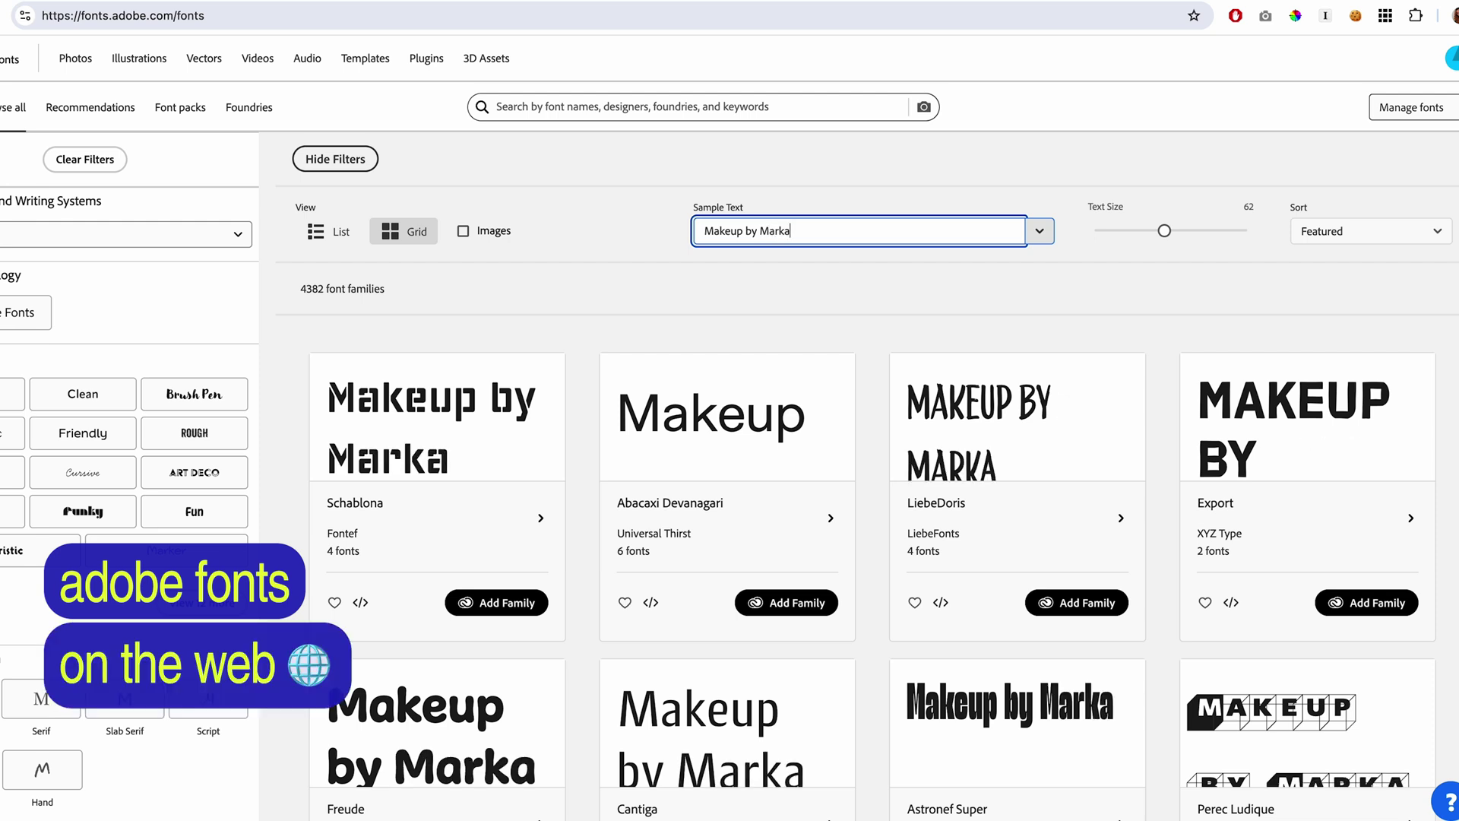
- Page through the Adobe Fonts results and step through the font list toward Fisterra Morte
scroll(570, 319, down, 6)
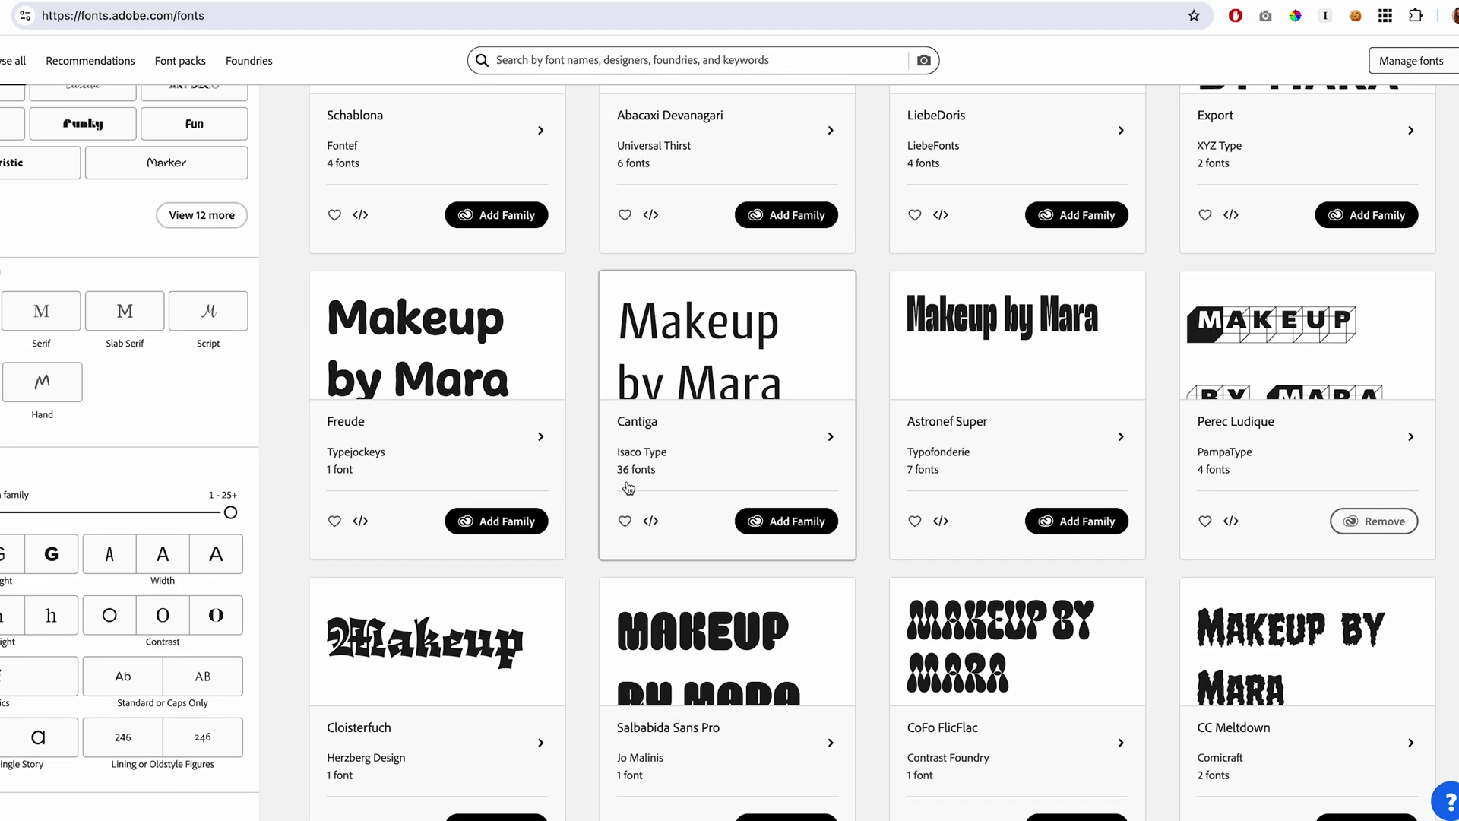
scroll(851, 509, down, 3)
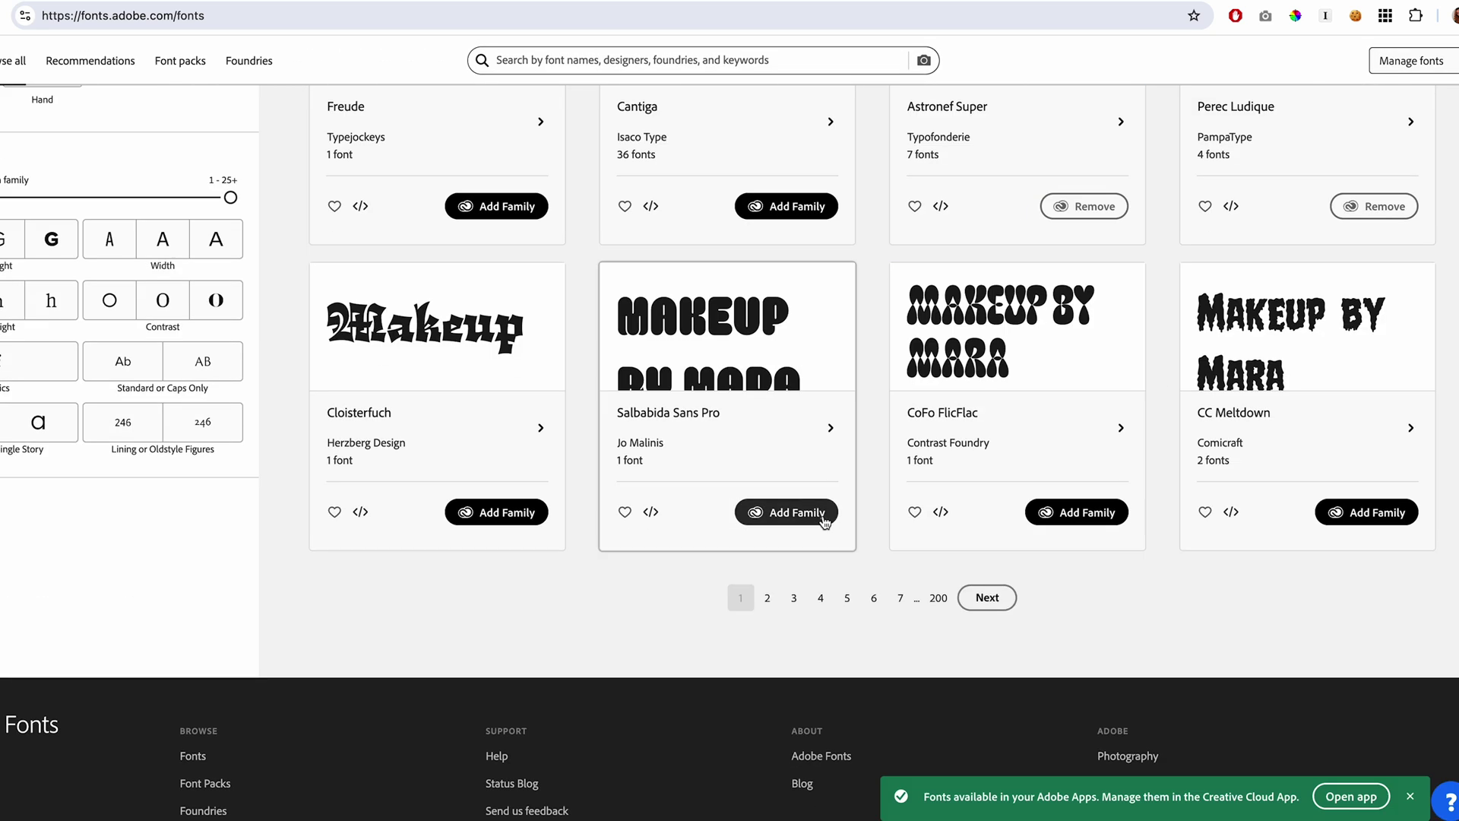
click(767, 597)
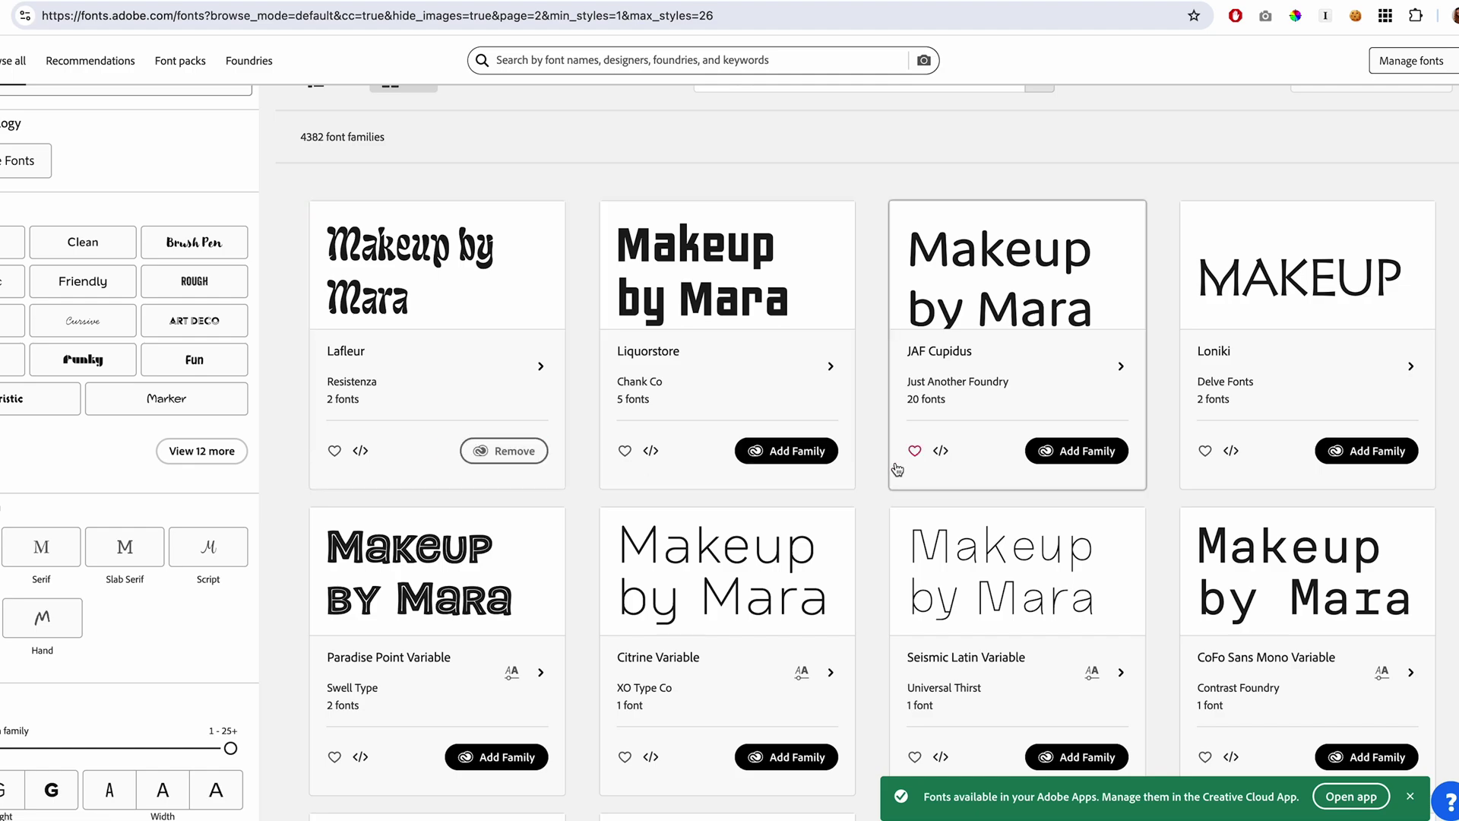
scroll(898, 469, down, 4)
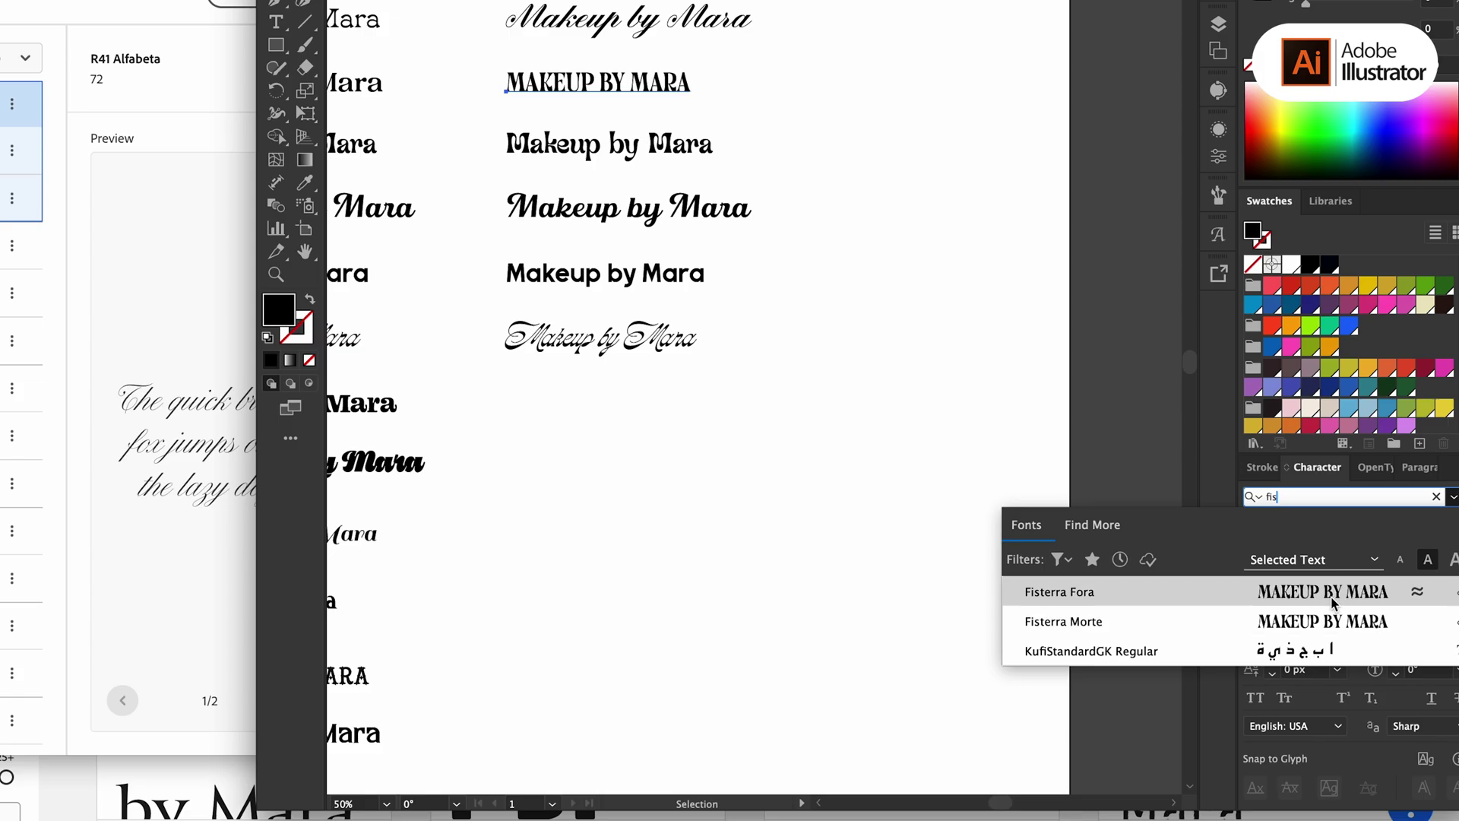
key(Down)
- Apply Fisterra Morte and Scale VF Condensed Bold to samples, then set Guyon Gazebo tracking to Auto
key(Return)
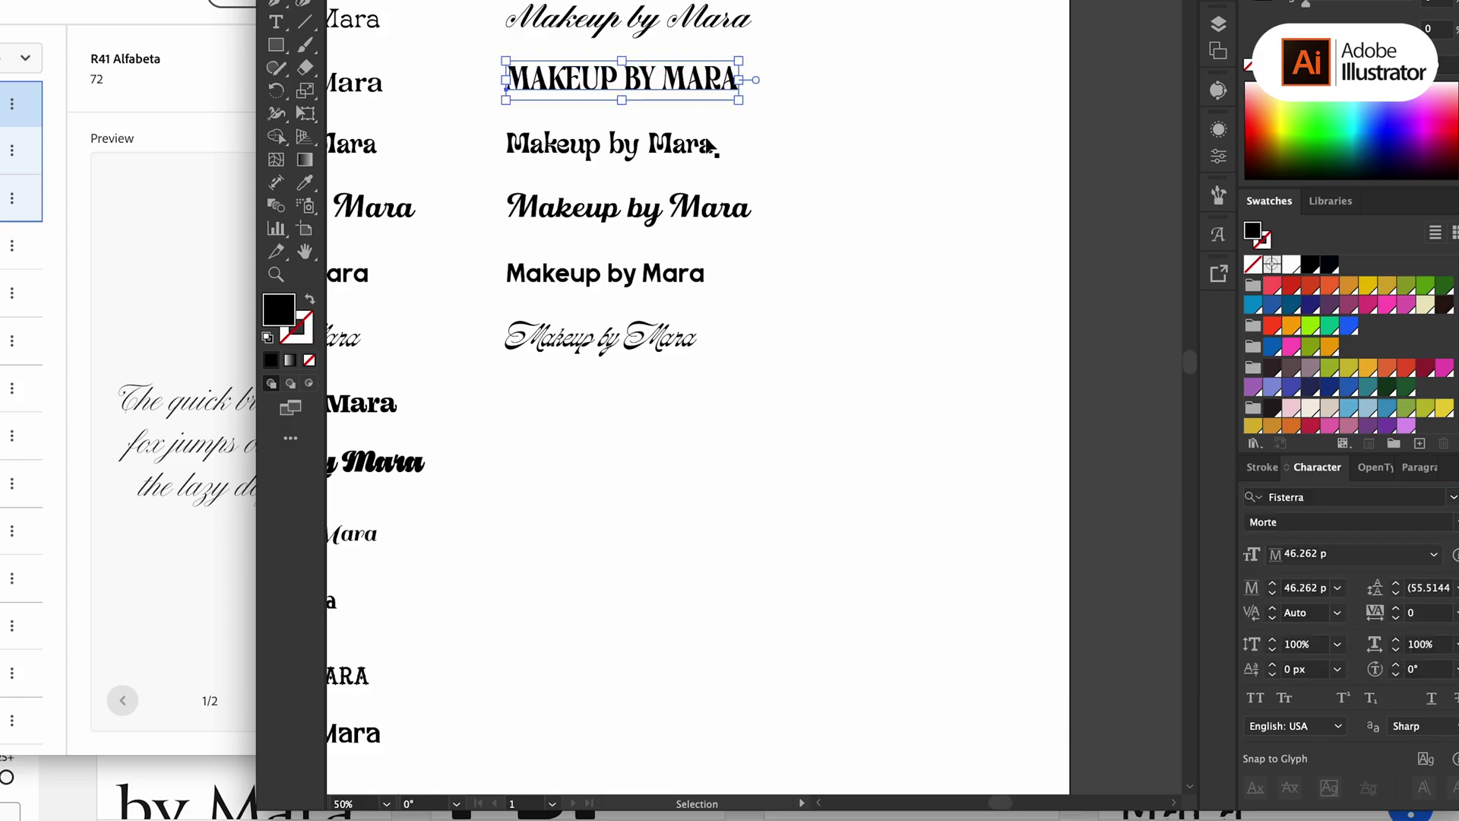
text(scal)
scroll(1309, 658, up, 3)
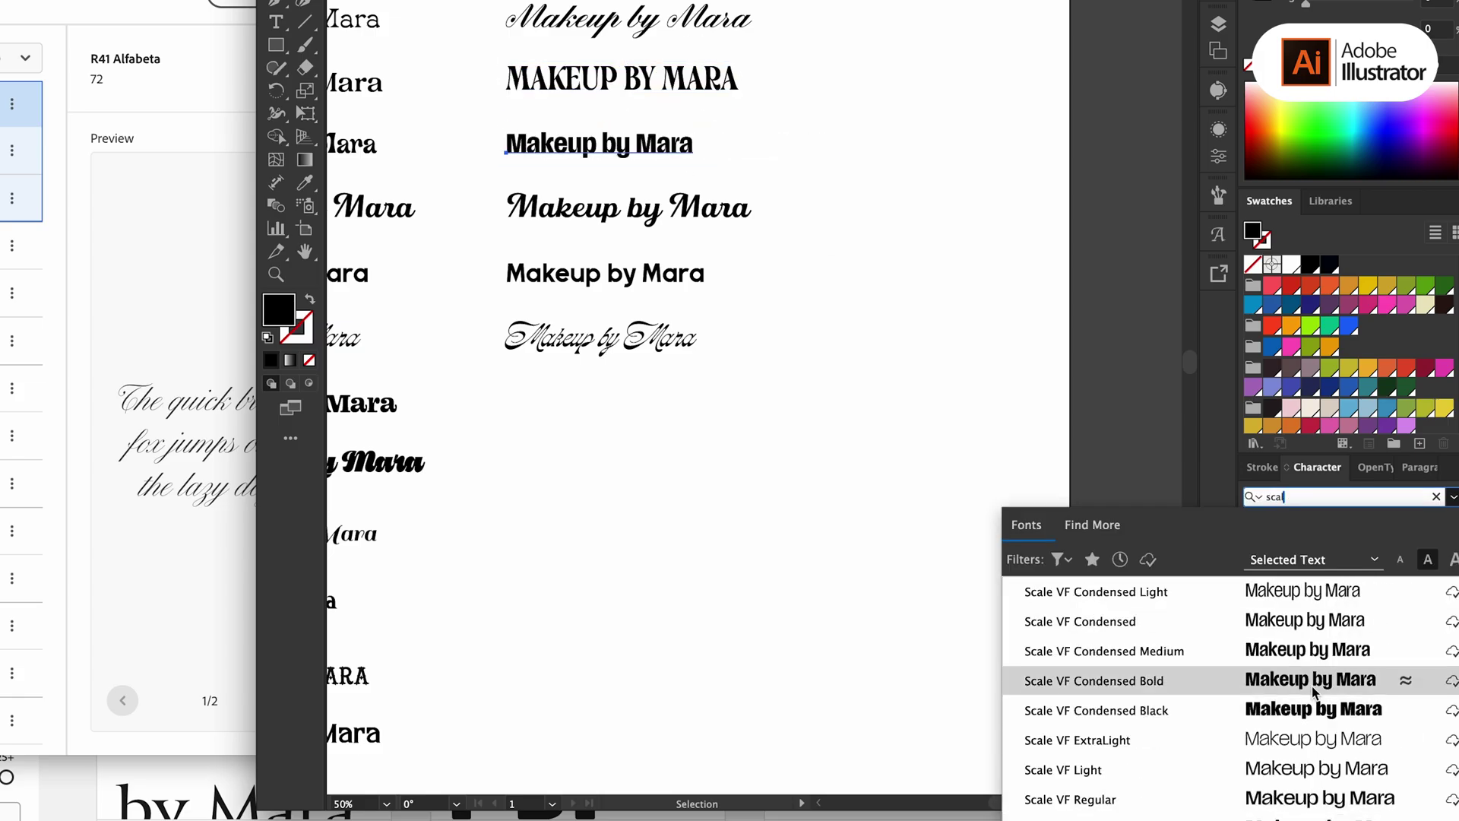
scroll(1309, 658, down, 3)
click(1309, 653)
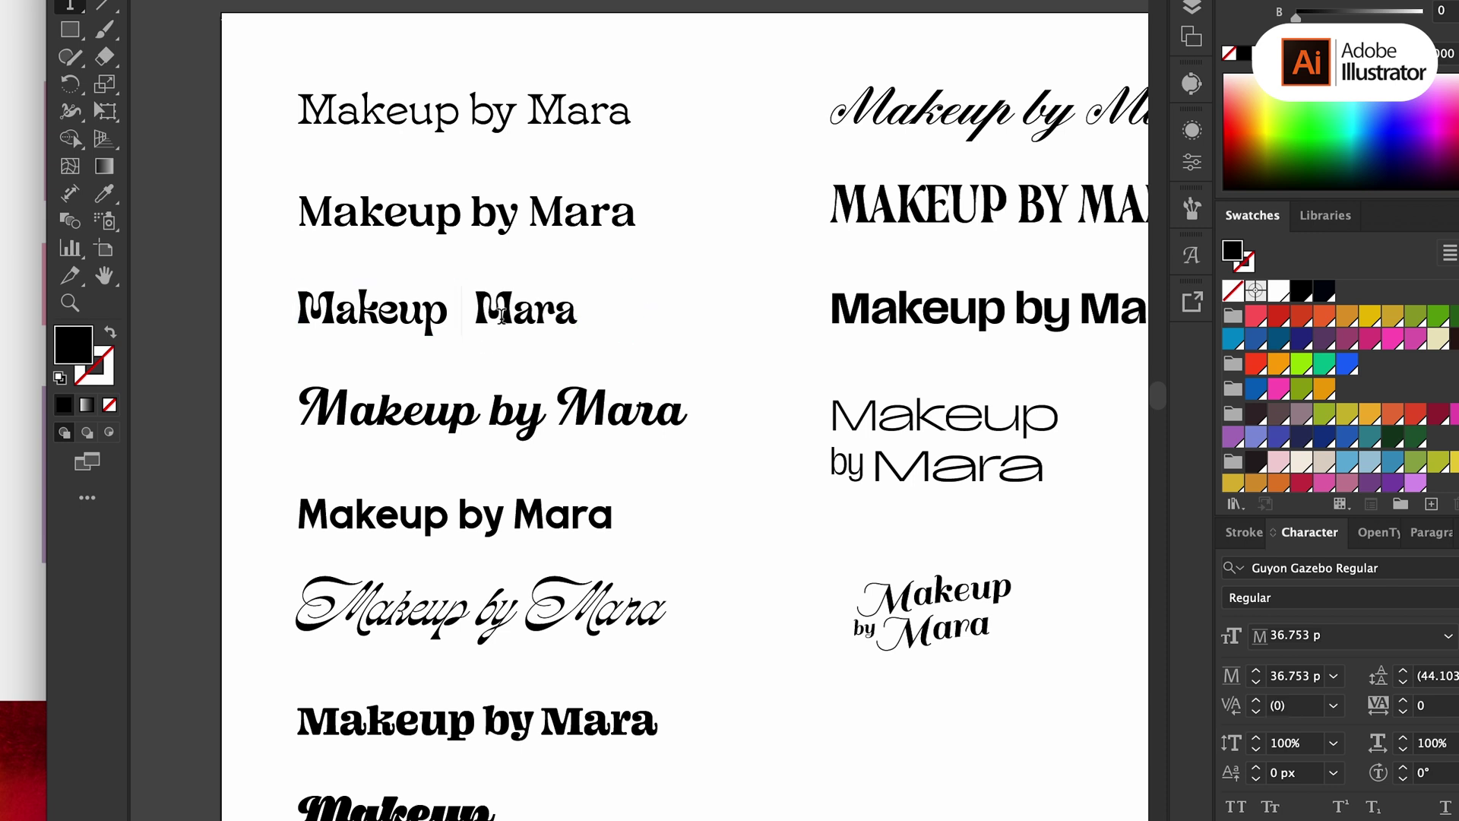
click(452, 360)
key(ctrl+a)
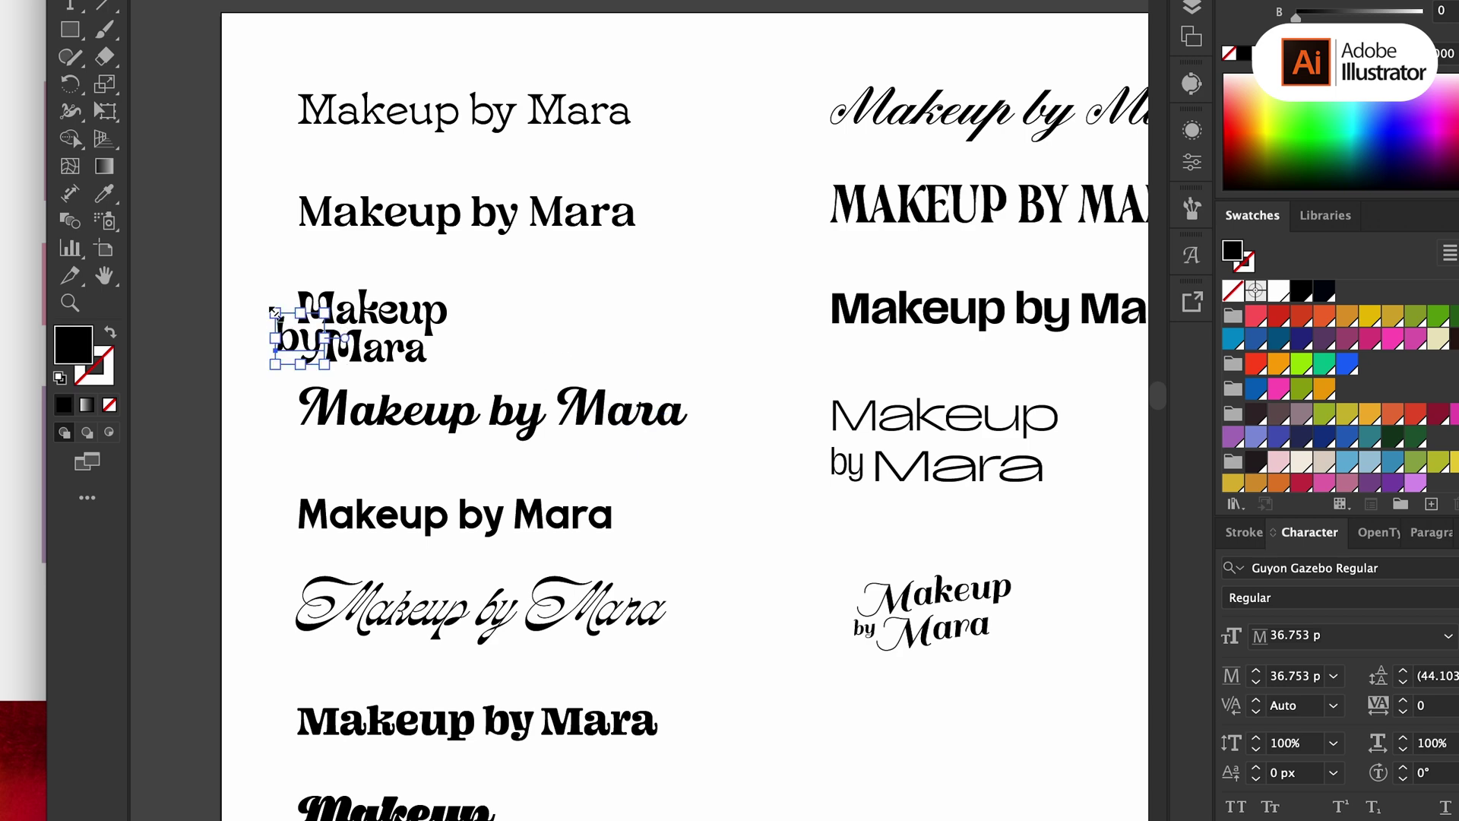
- Zoom in on the Oddity Script logo and move the small 'by' beside 'Mara'
key(ctrl+=)
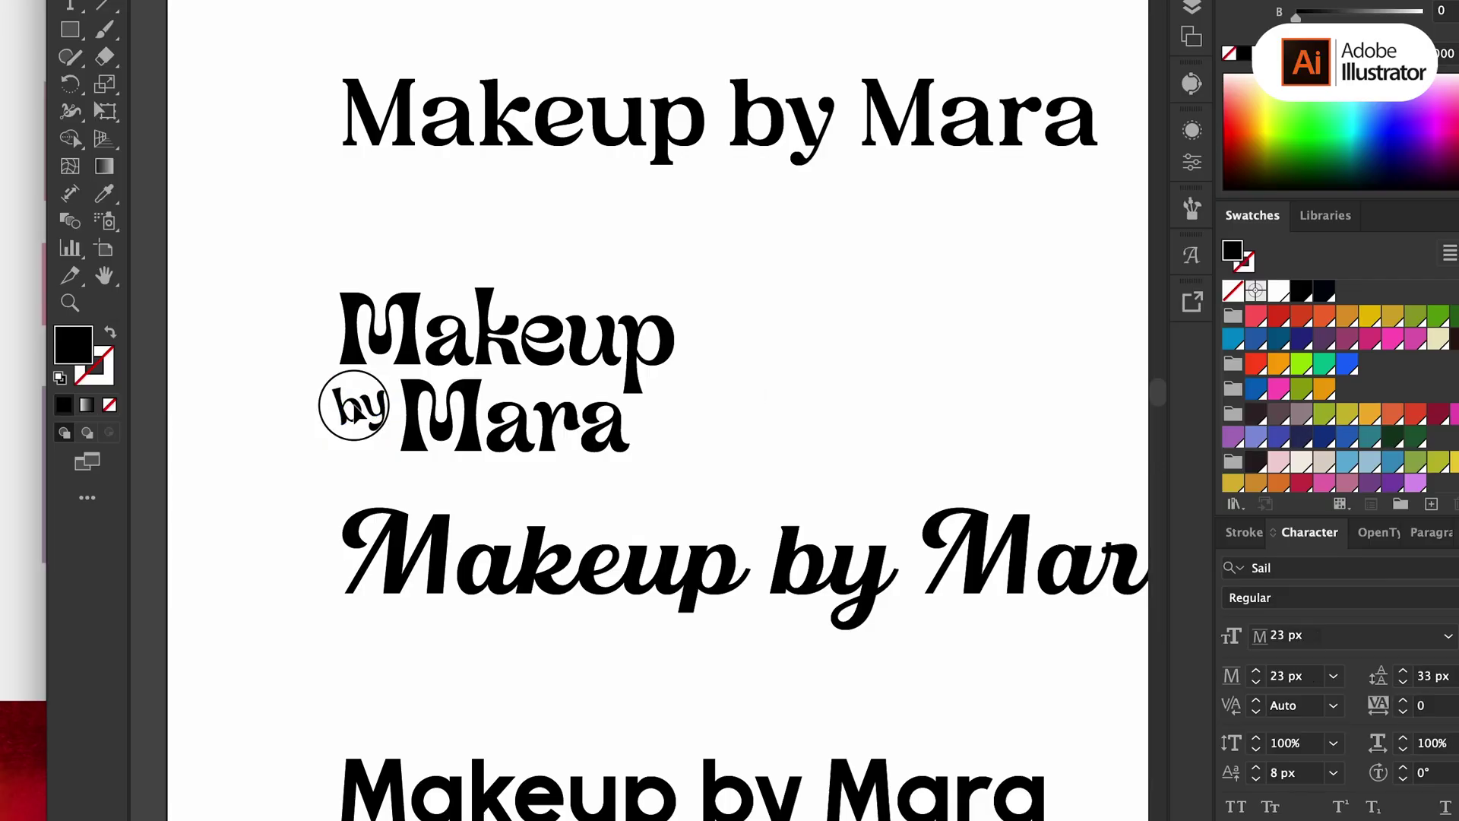
scroll(747, 423, down, 3)
click(642, 426)
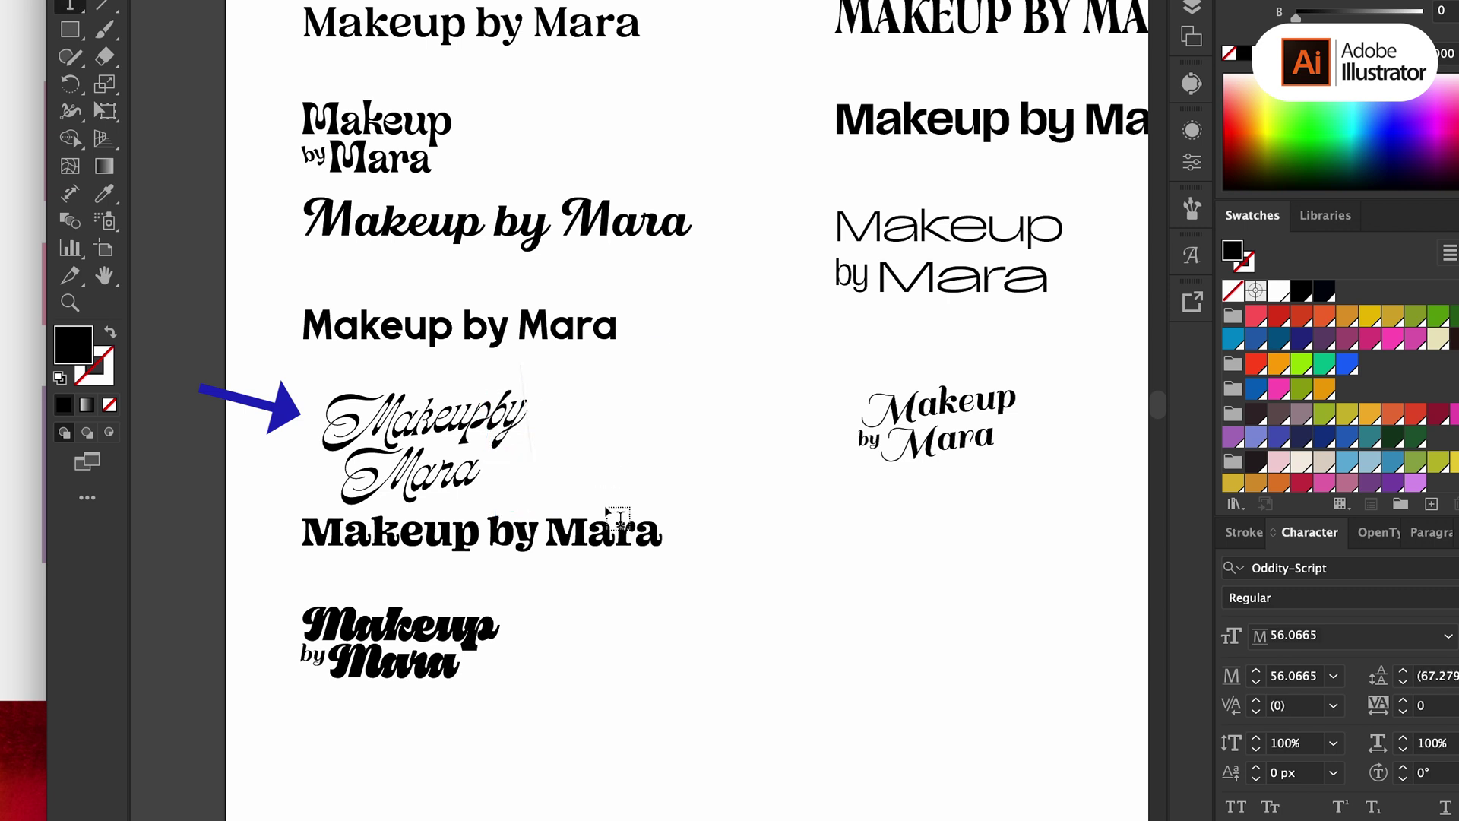
scroll(293, 430, up, 5)
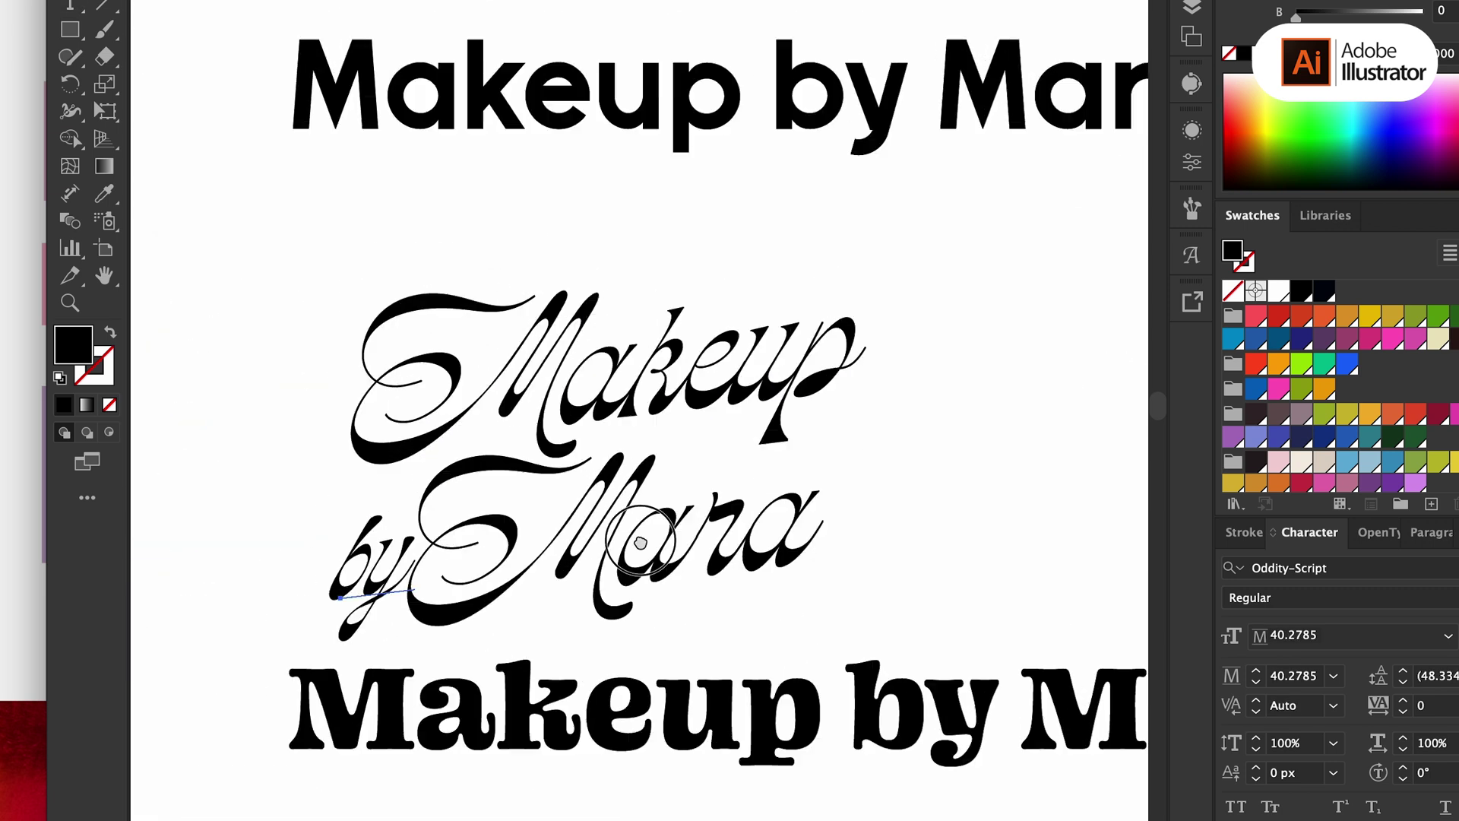
drag(355, 583, 344, 549)
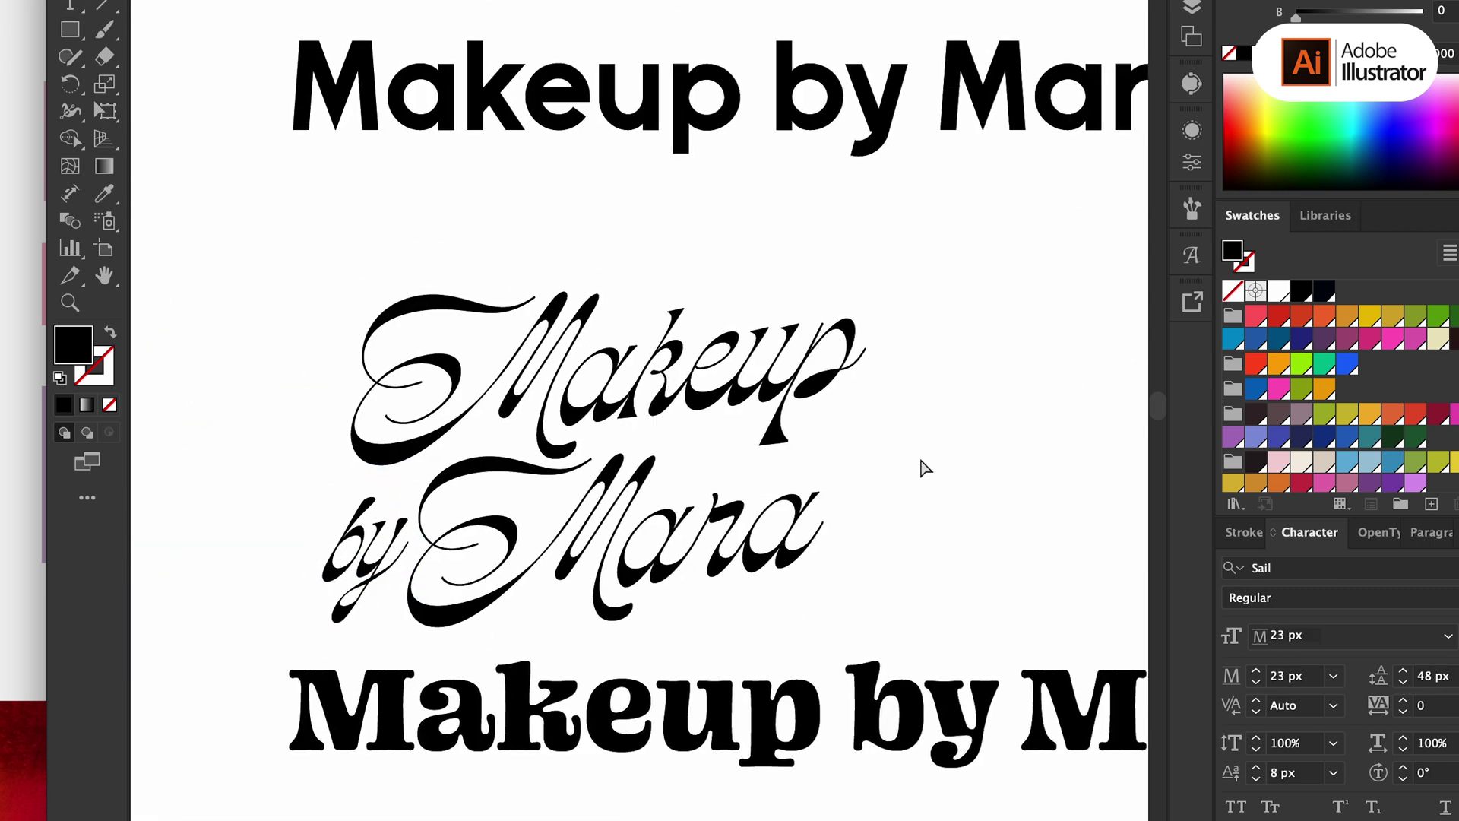
- Reposition another 'Makeup by Mara' sample on the artboard
scroll(922, 466, down, 5)
scroll(900, 547, right, 6)
scroll(901, 547, down, 2)
drag(879, 631, 879, 633)
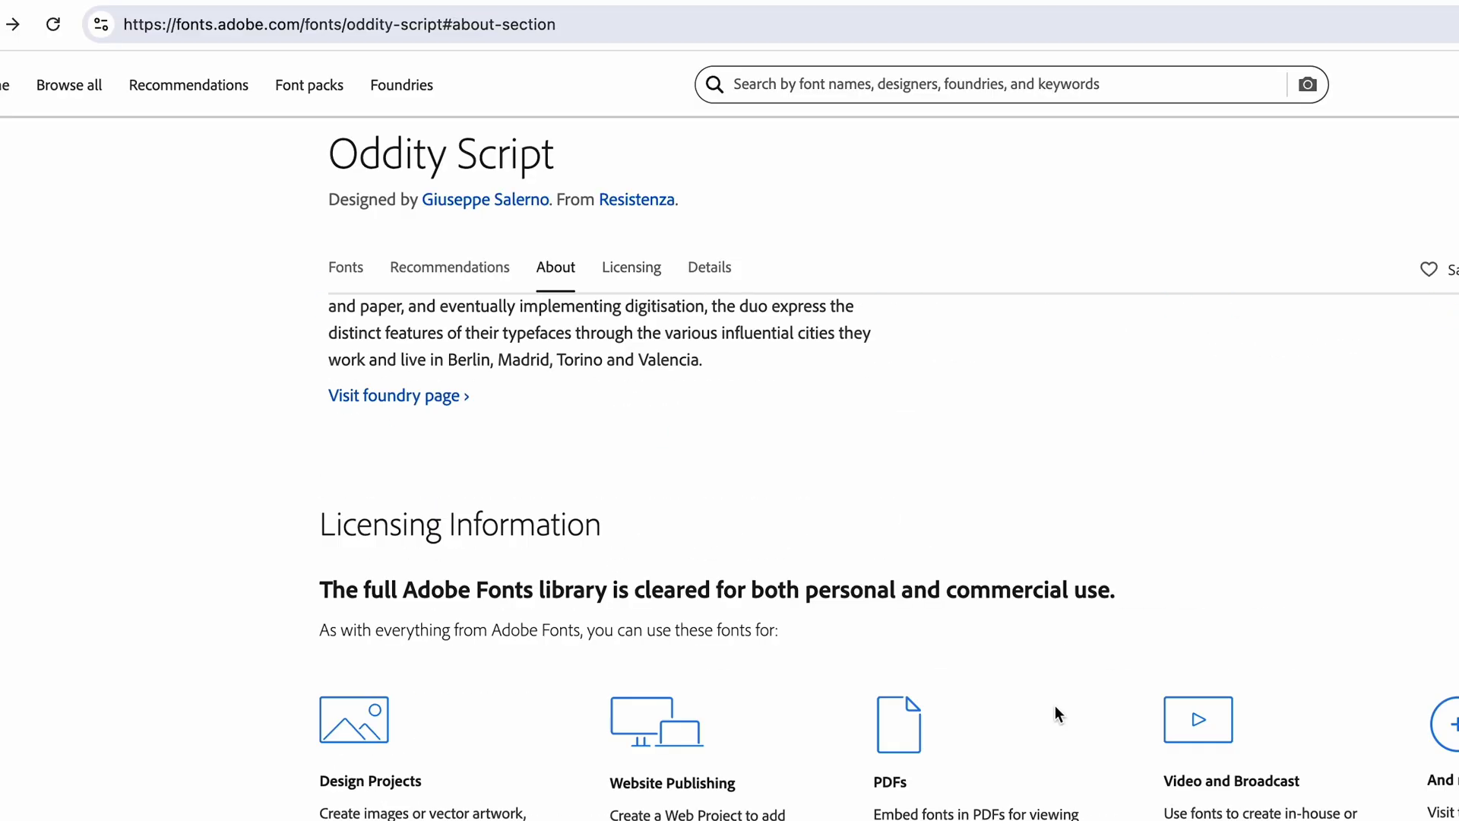
- Check the Oddity Script font styles on its Adobe Fonts page, confirming only Regular is offered
scroll(1055, 706, down, 5)
scroll(1048, 718, up, 1)
scroll(655, 741, up, 3)
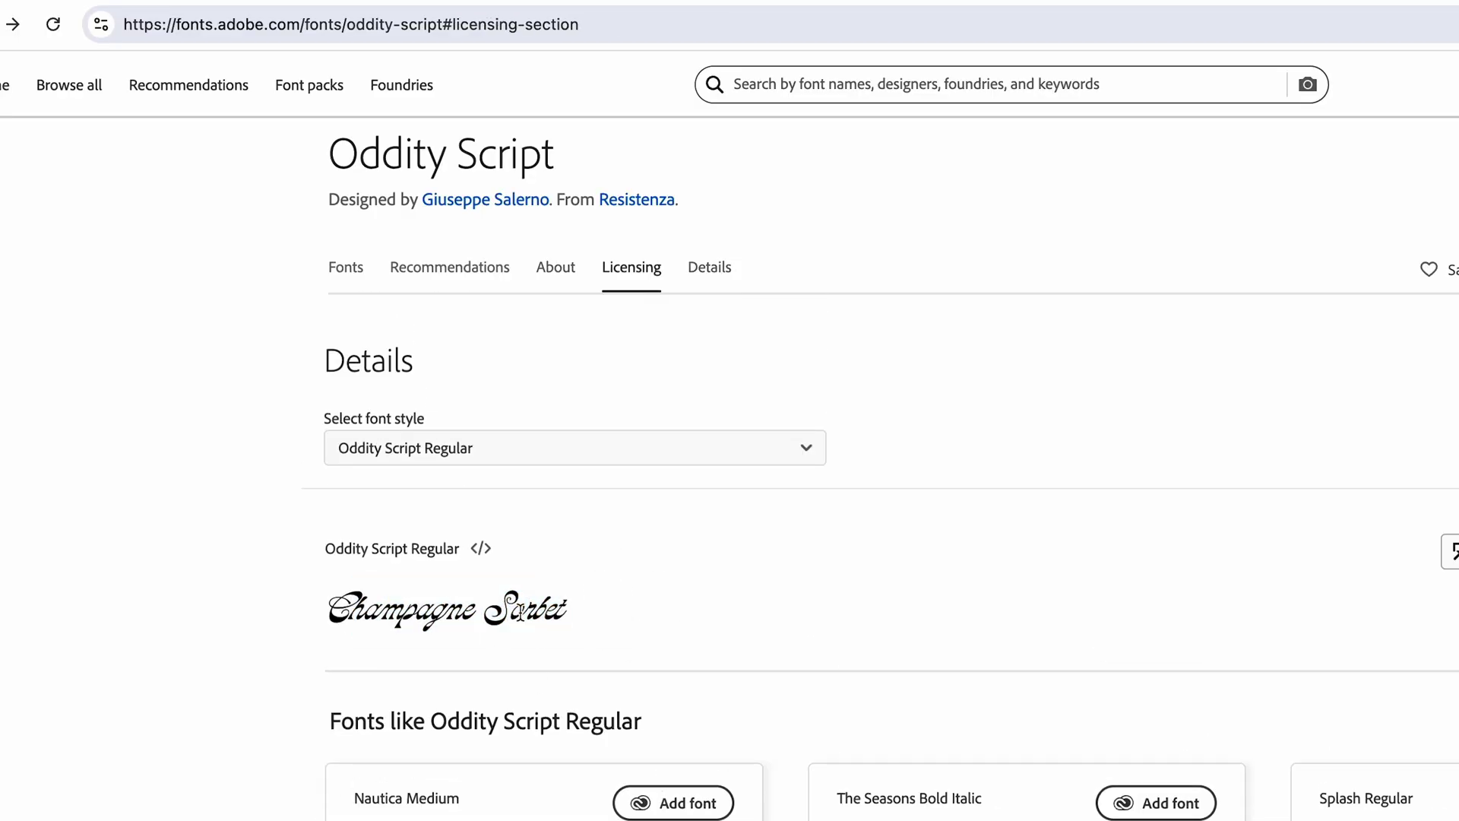
click(768, 456)
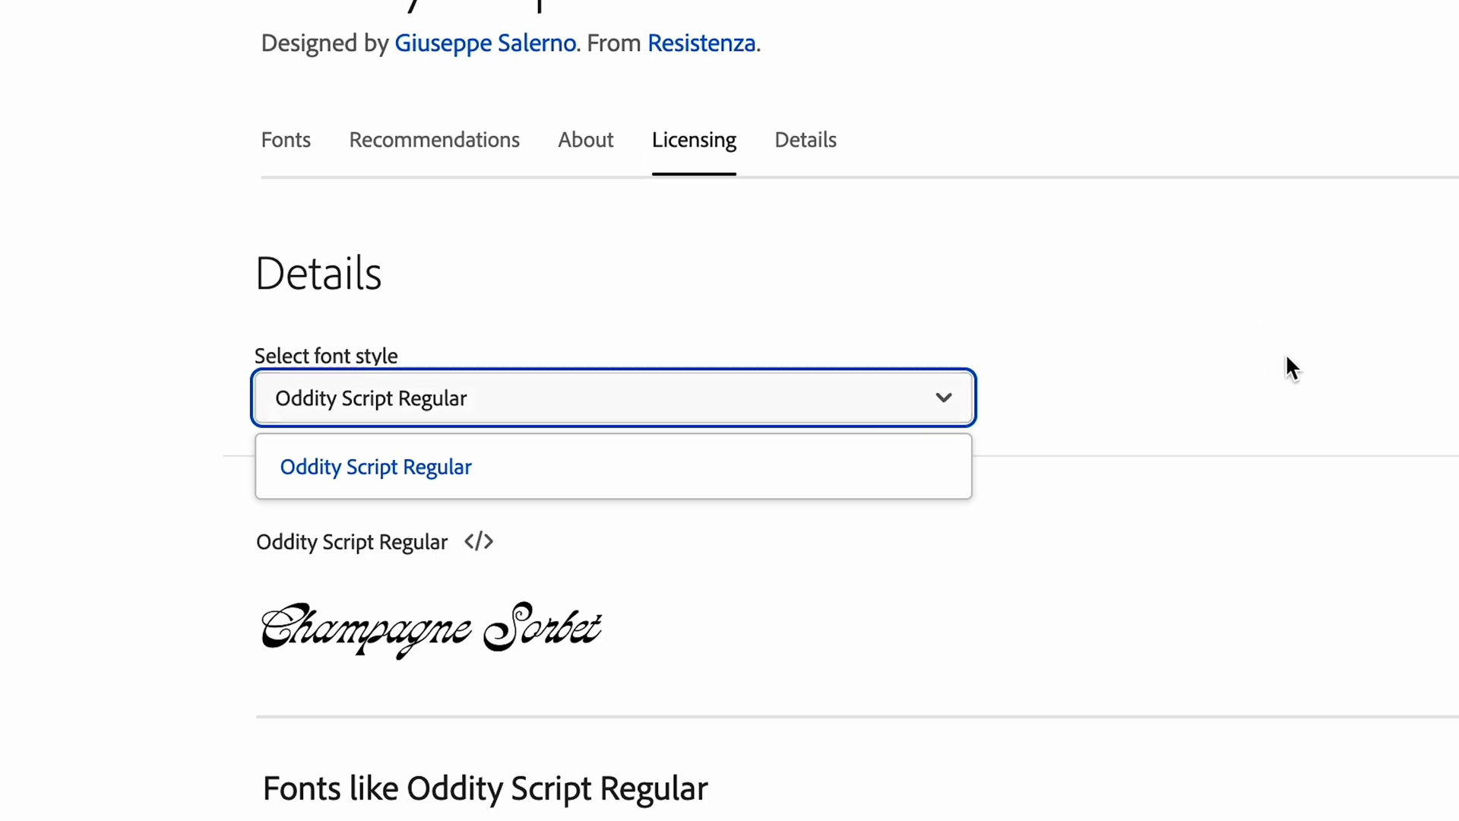
click(798, 409)
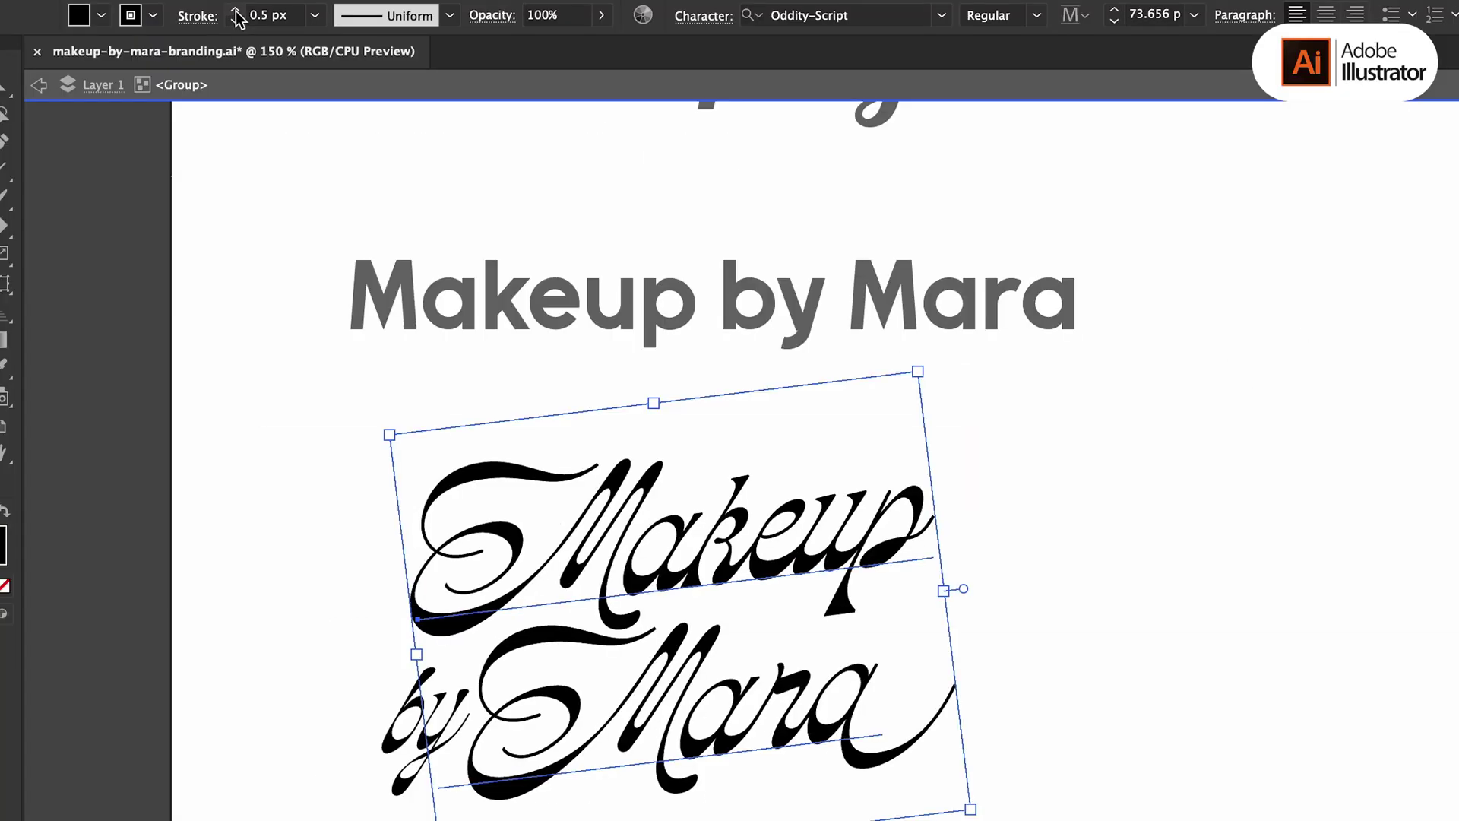
click(237, 10)
- Expand the warped Oddity Script logo into outlines with Object > Expand
click(237, 10)
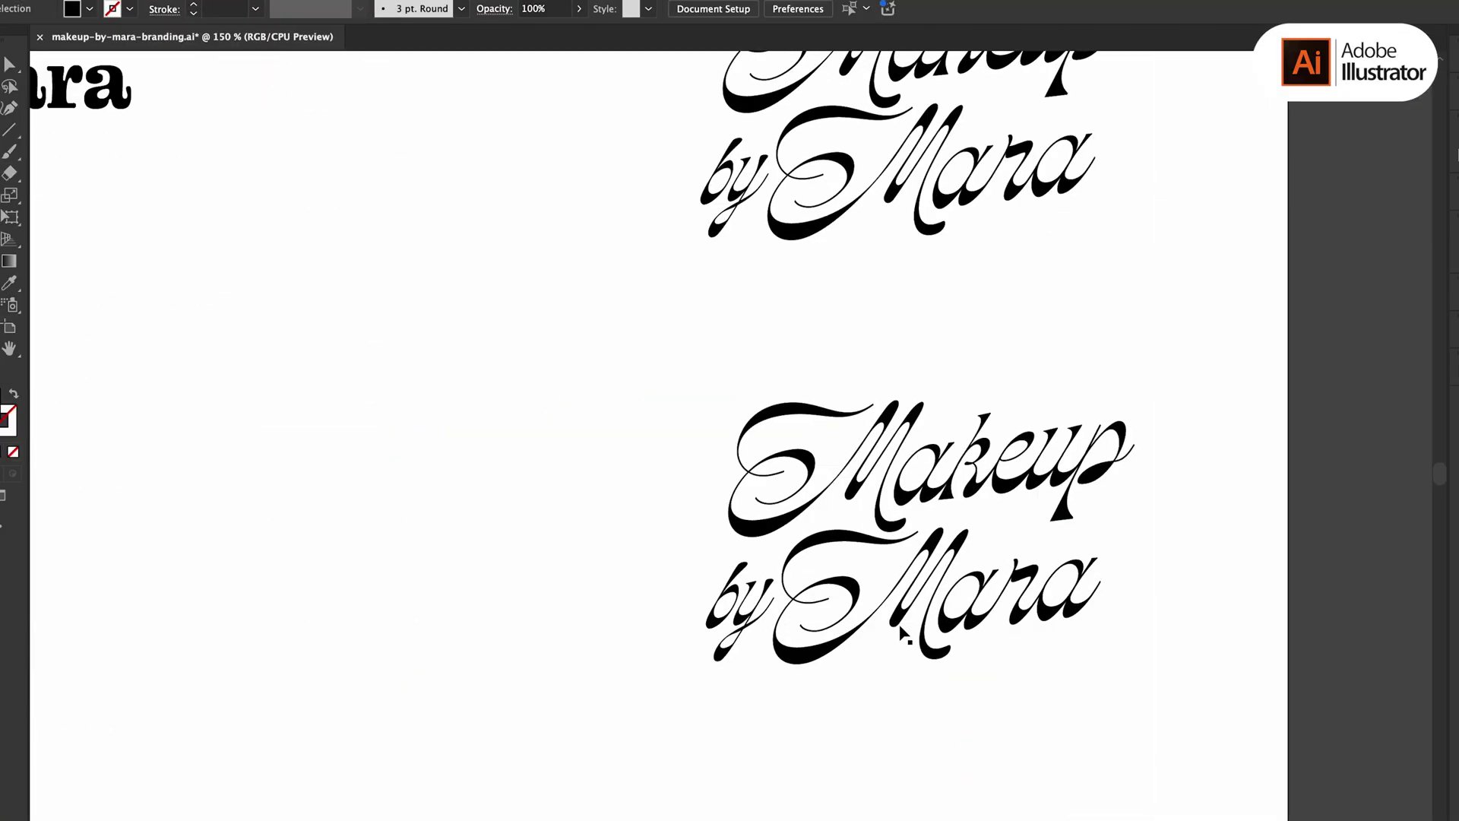
click(902, 633)
click(187, 1)
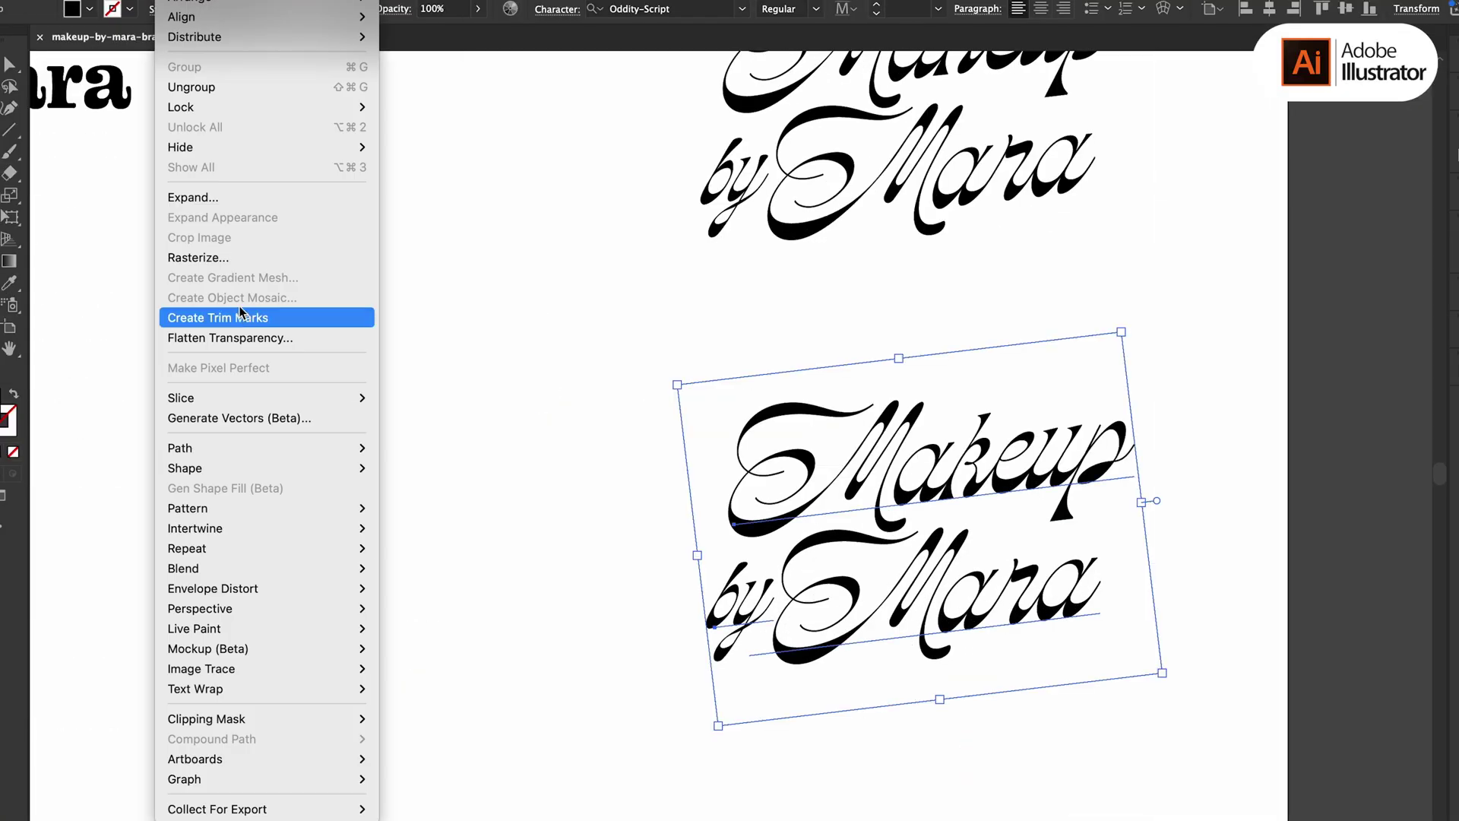
click(225, 200)
click(878, 557)
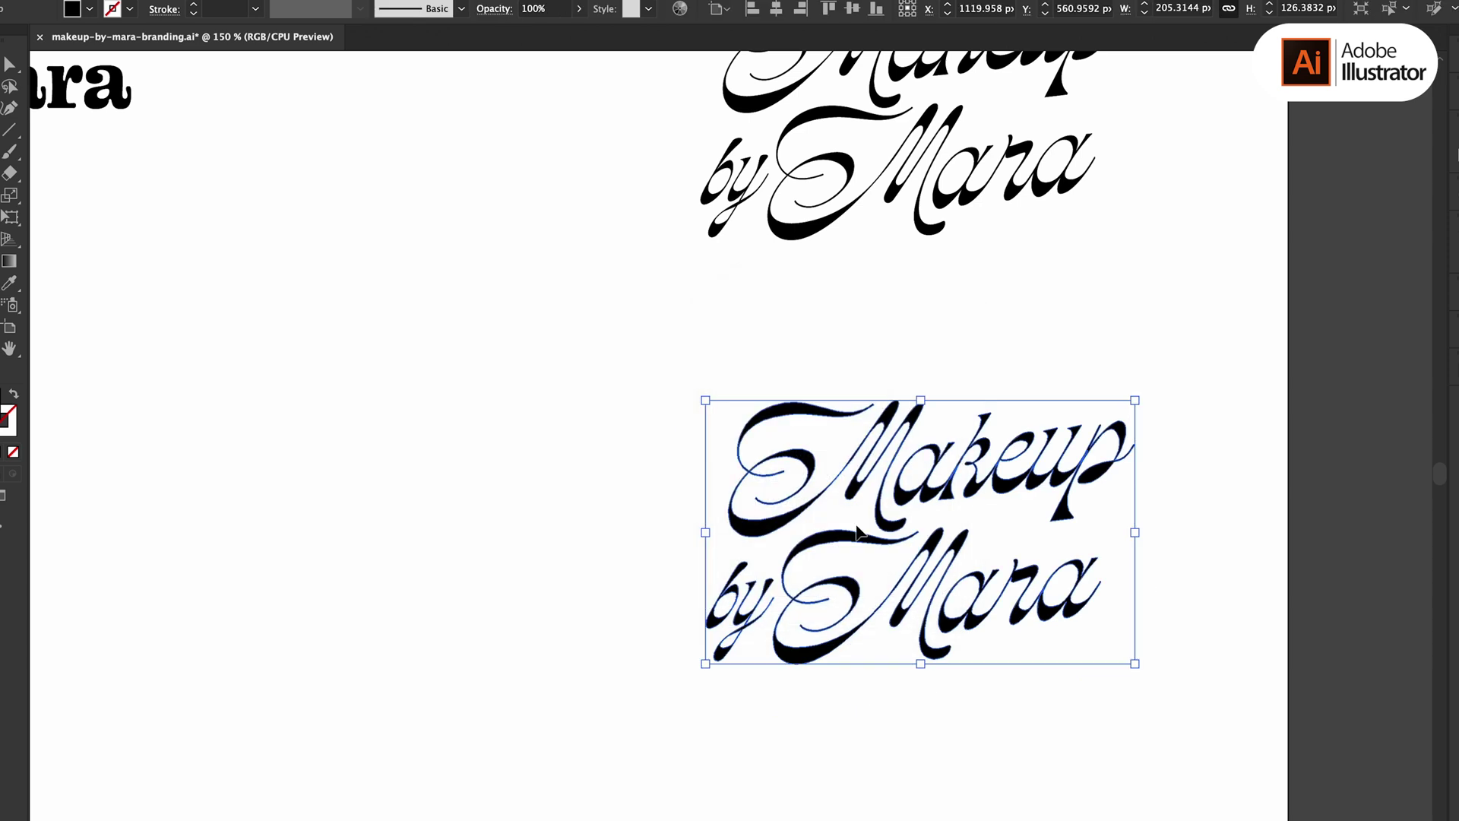
- Raise the outlined logo's stroke weight to 2 px, then deselect and zoom out
click(194, 5)
click(194, 5)
click(352, 331)
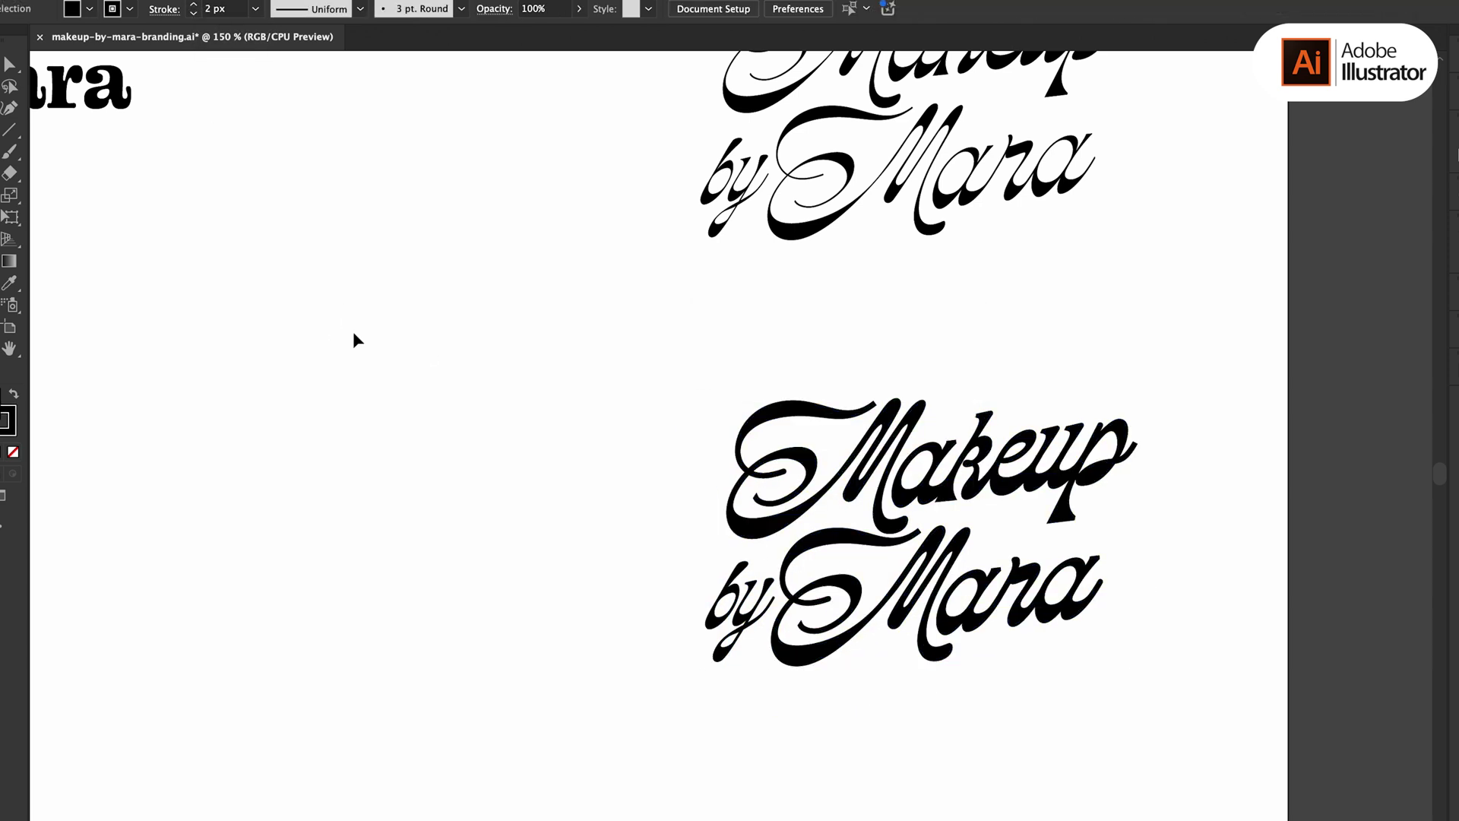
key(ctrl+z)
key(ctrl+minus)
key(ctrl+minus)
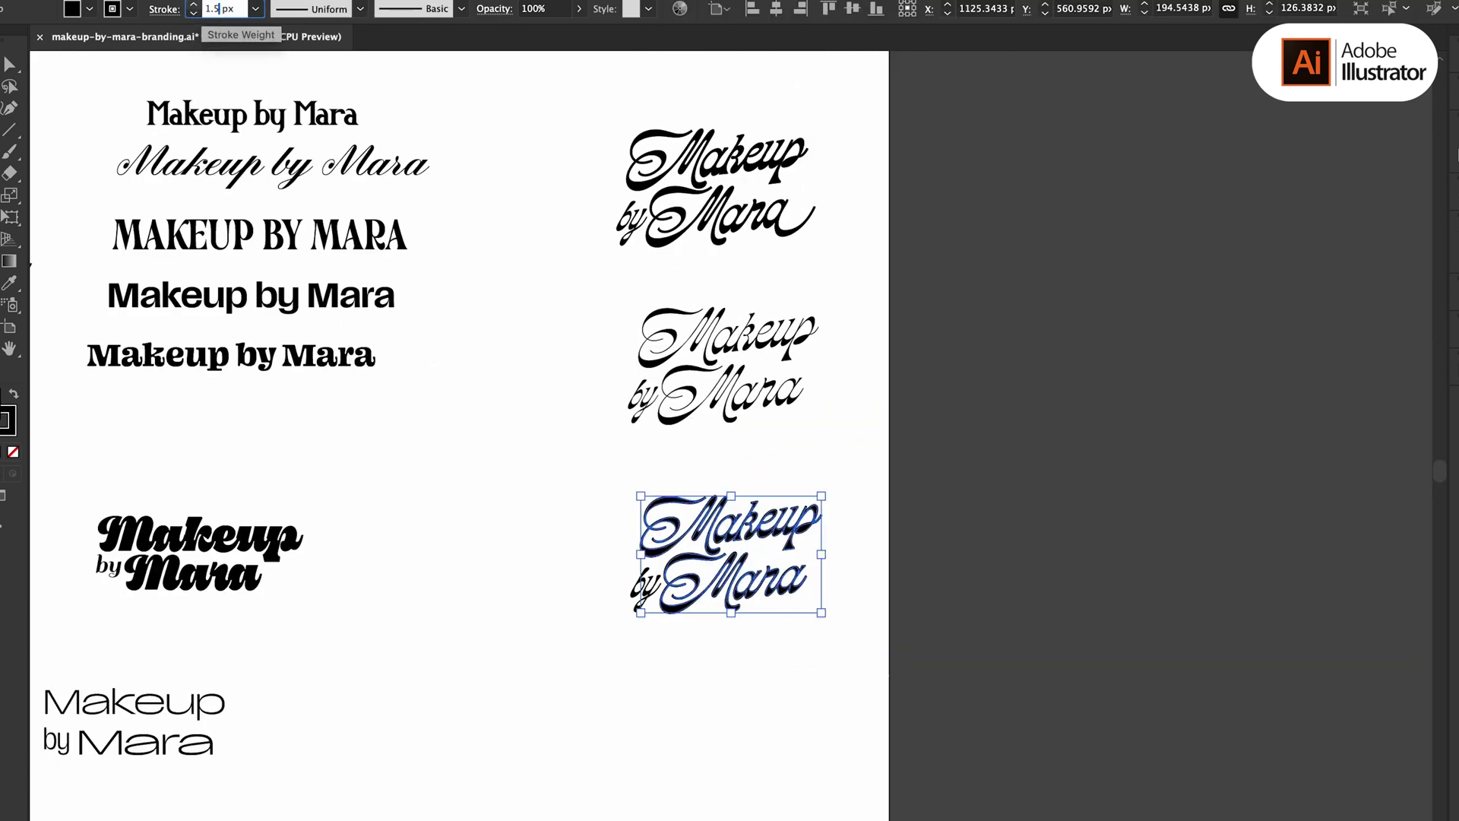
- Isolate and inspect the p tail path of the script logo
click(707, 636)
scroll(961, 505, up, 5)
double_click(954, 423)
scroll(965, 433, up, 3)
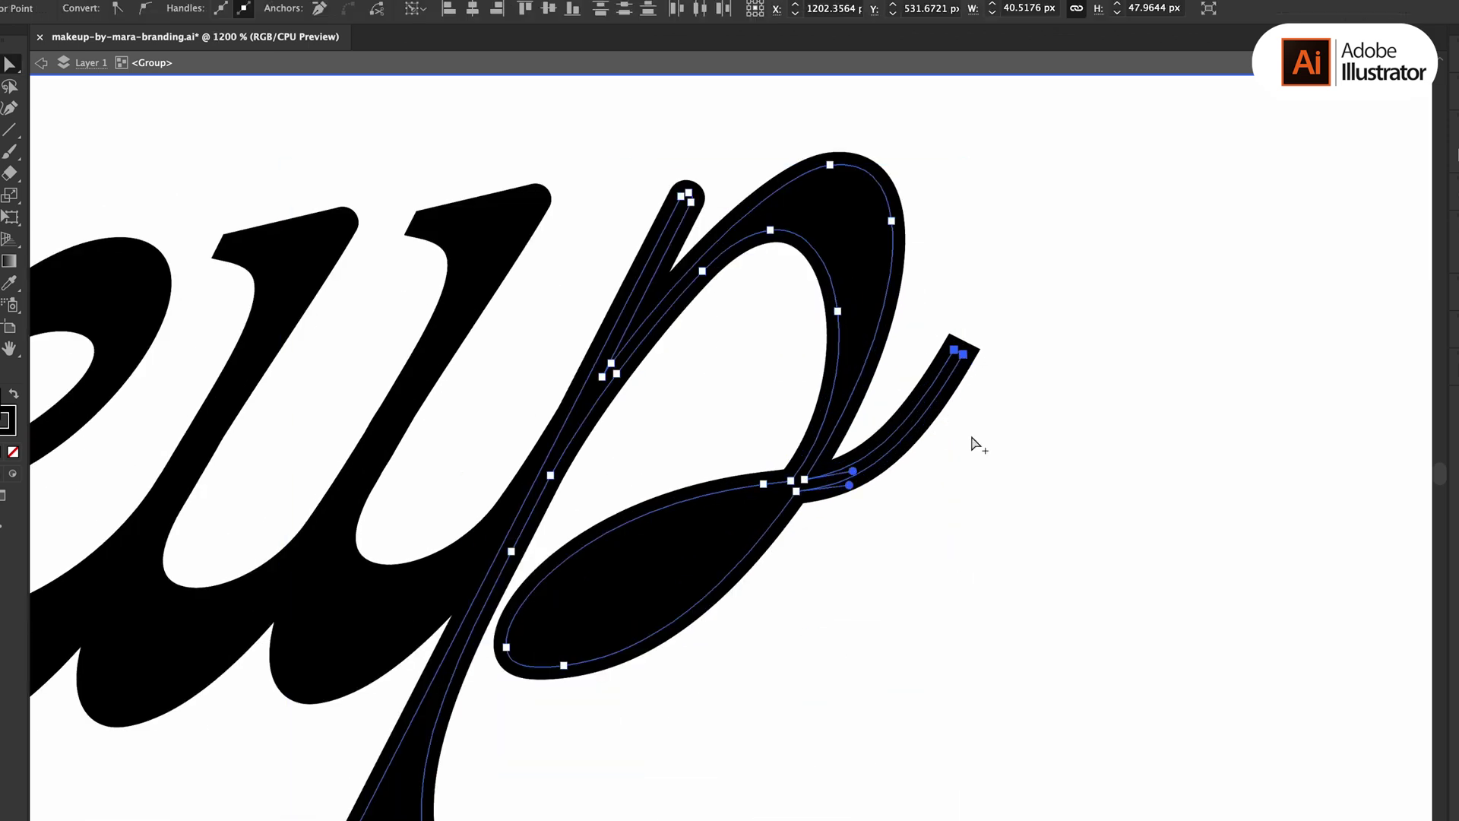
scroll(981, 426, up, 1)
scroll(1152, 406, down, 5)
key(Escape)
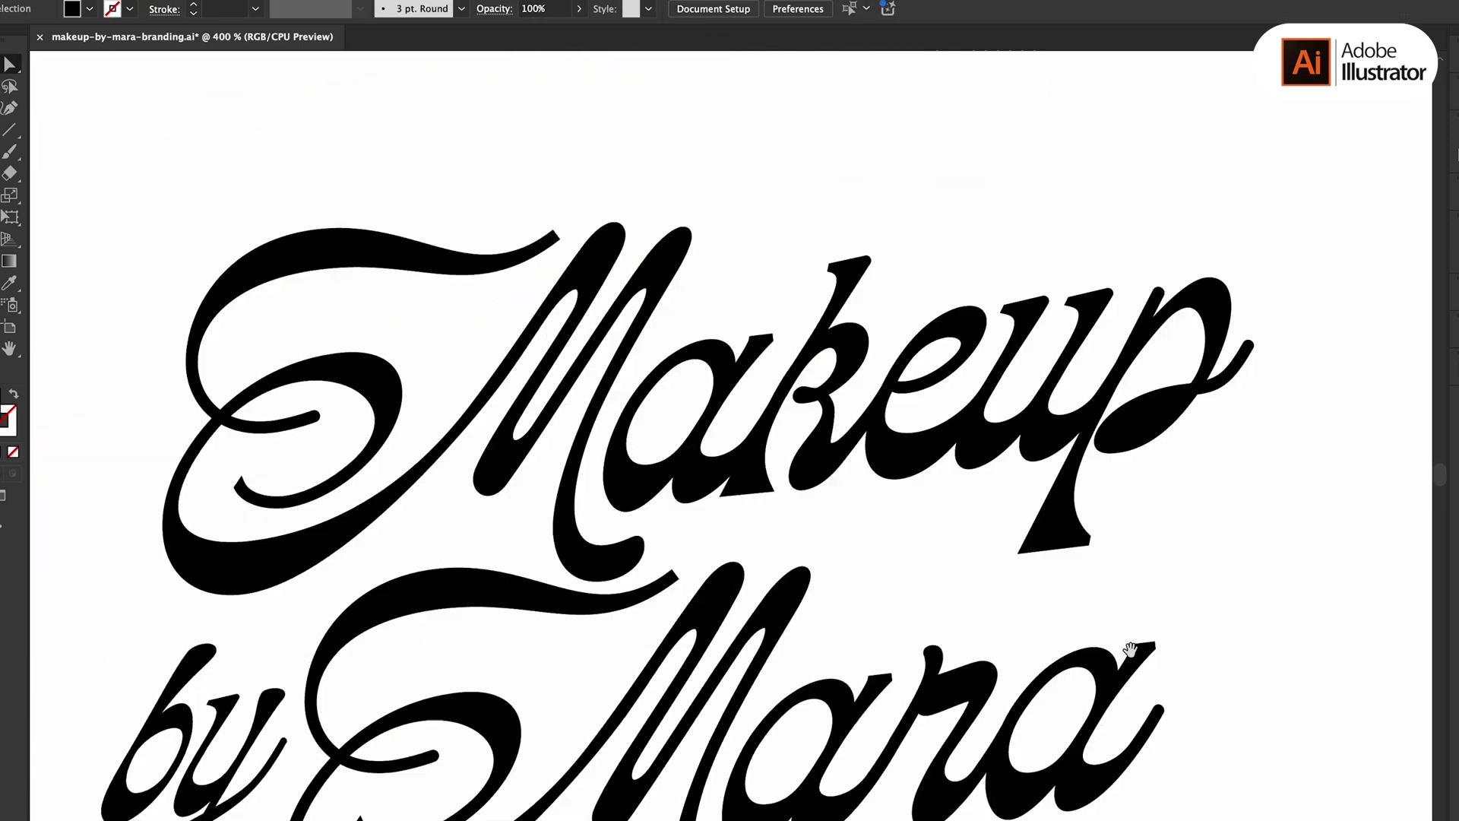
scroll(1131, 650, down, 5)
scroll(1143, 380, up, 3)
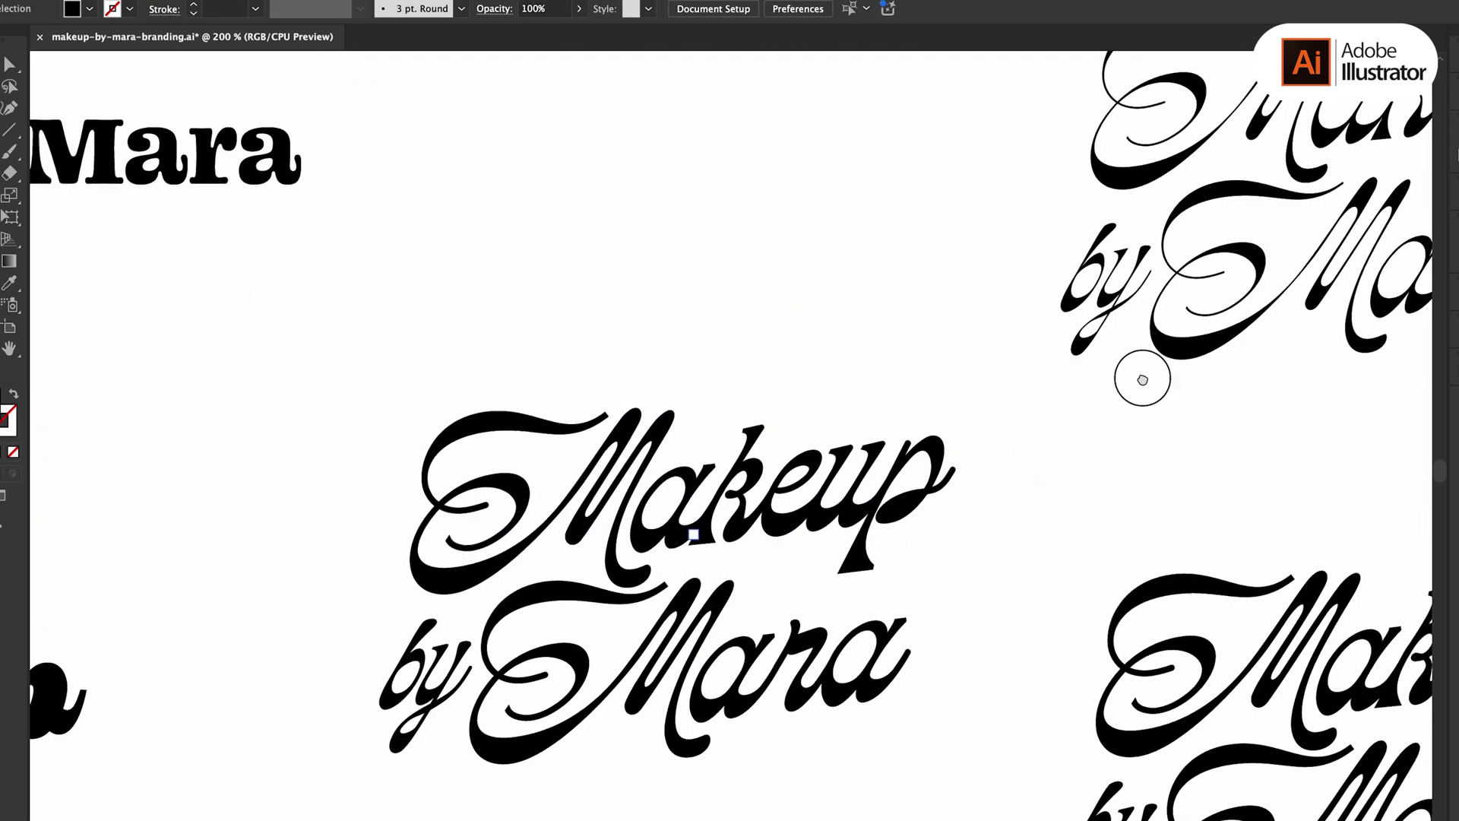
- Select the M's separated red swash and its anchor points on the script logo
click(668, 235)
scroll(690, 423, up, 3)
click(690, 423)
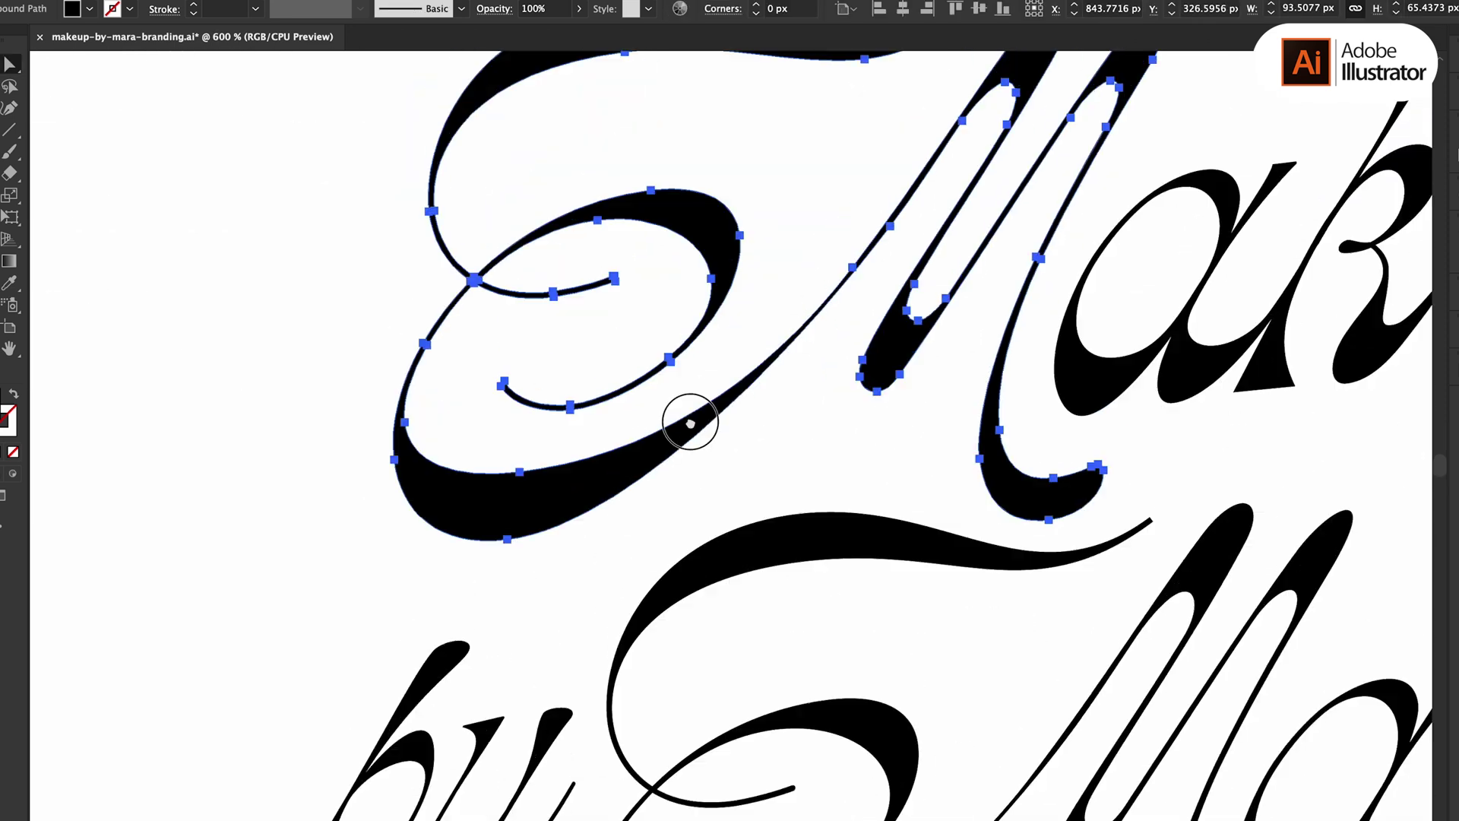
scroll(760, 410, up, 2)
click(837, 358)
key(v)
click(603, 560)
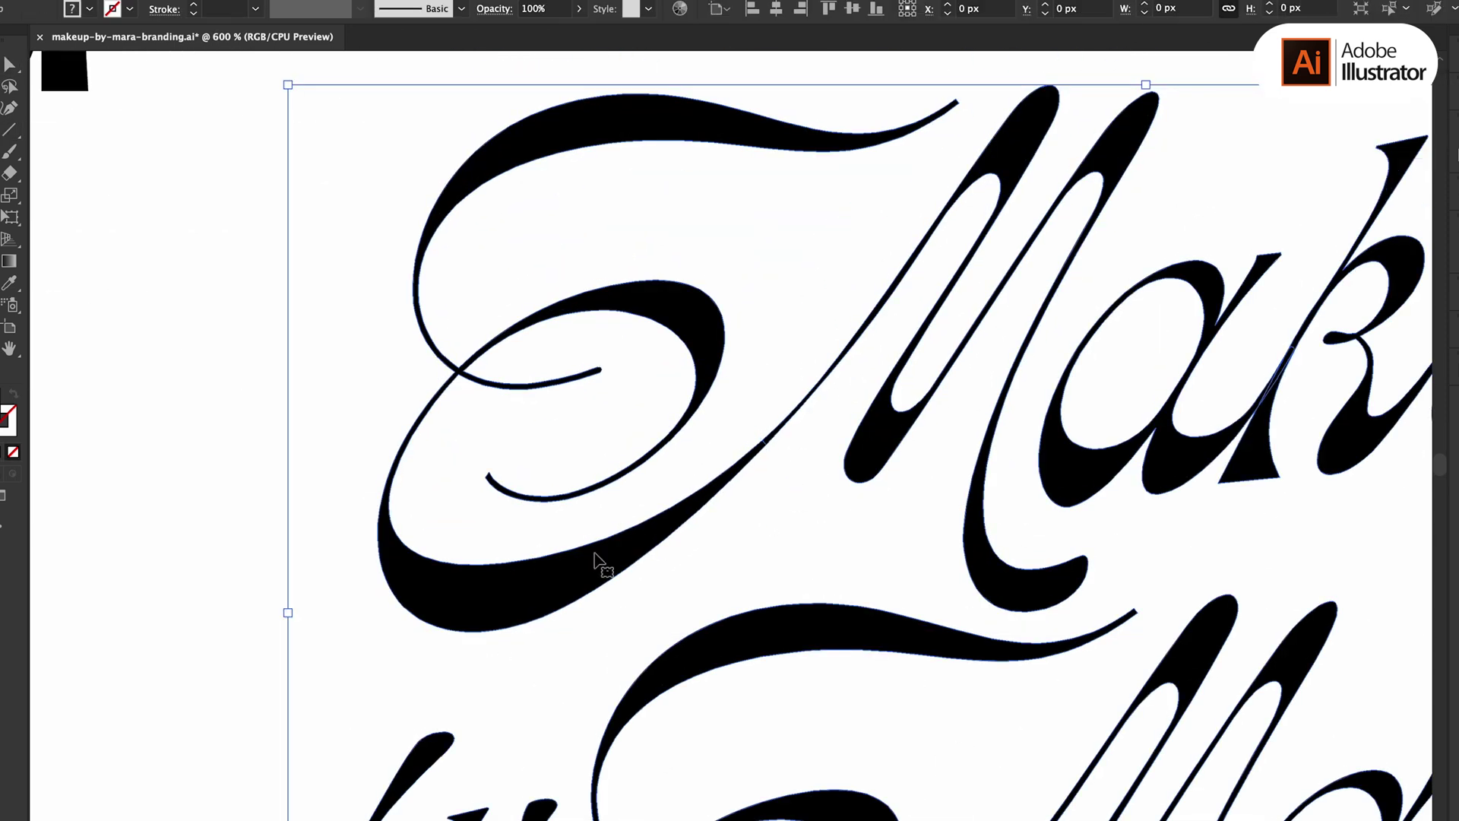
scroll(677, 570, down, 4)
scroll(578, 536, up, 8)
click(886, 547)
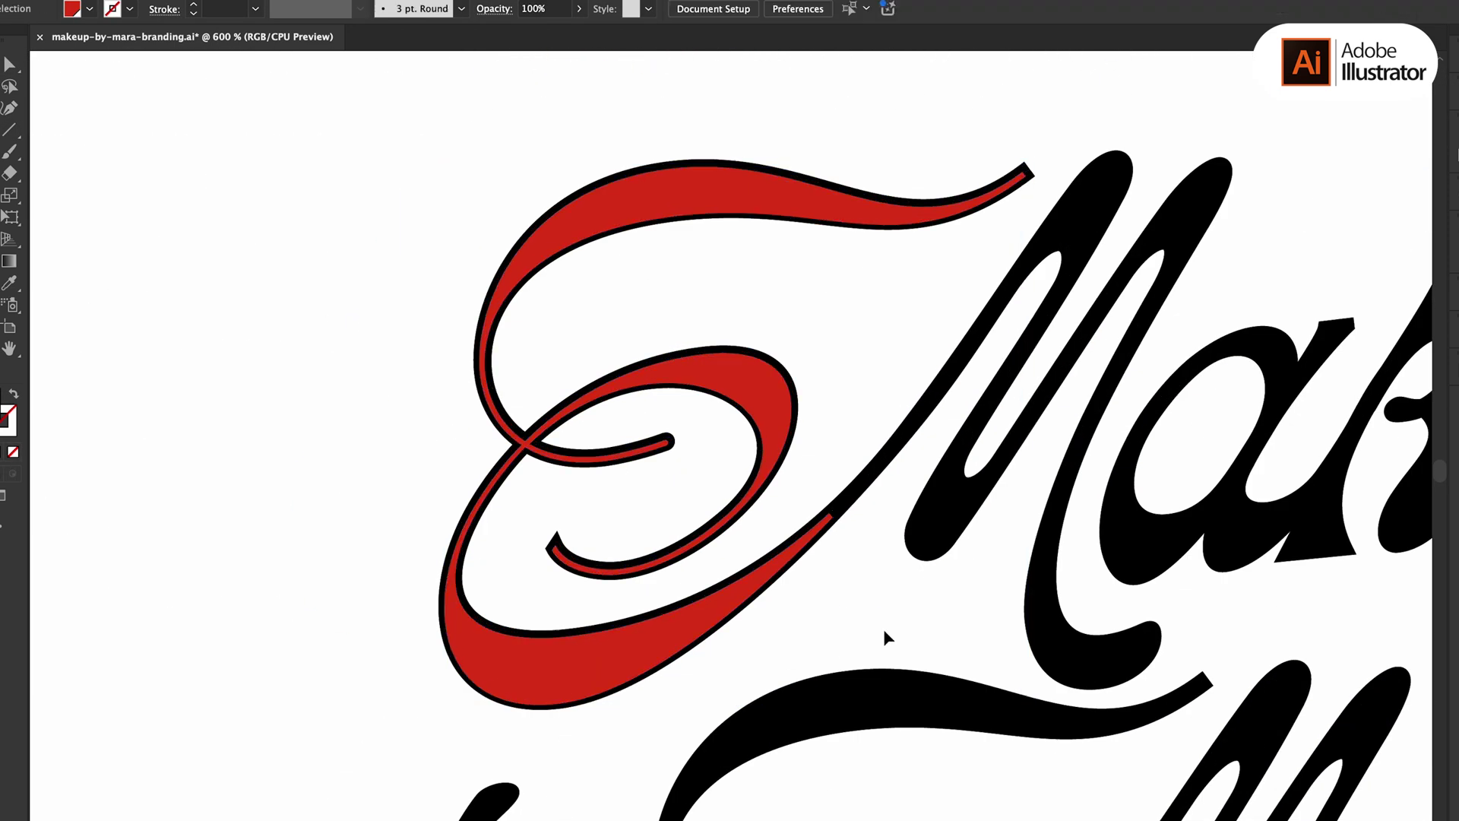
scroll(815, 581, down, 3)
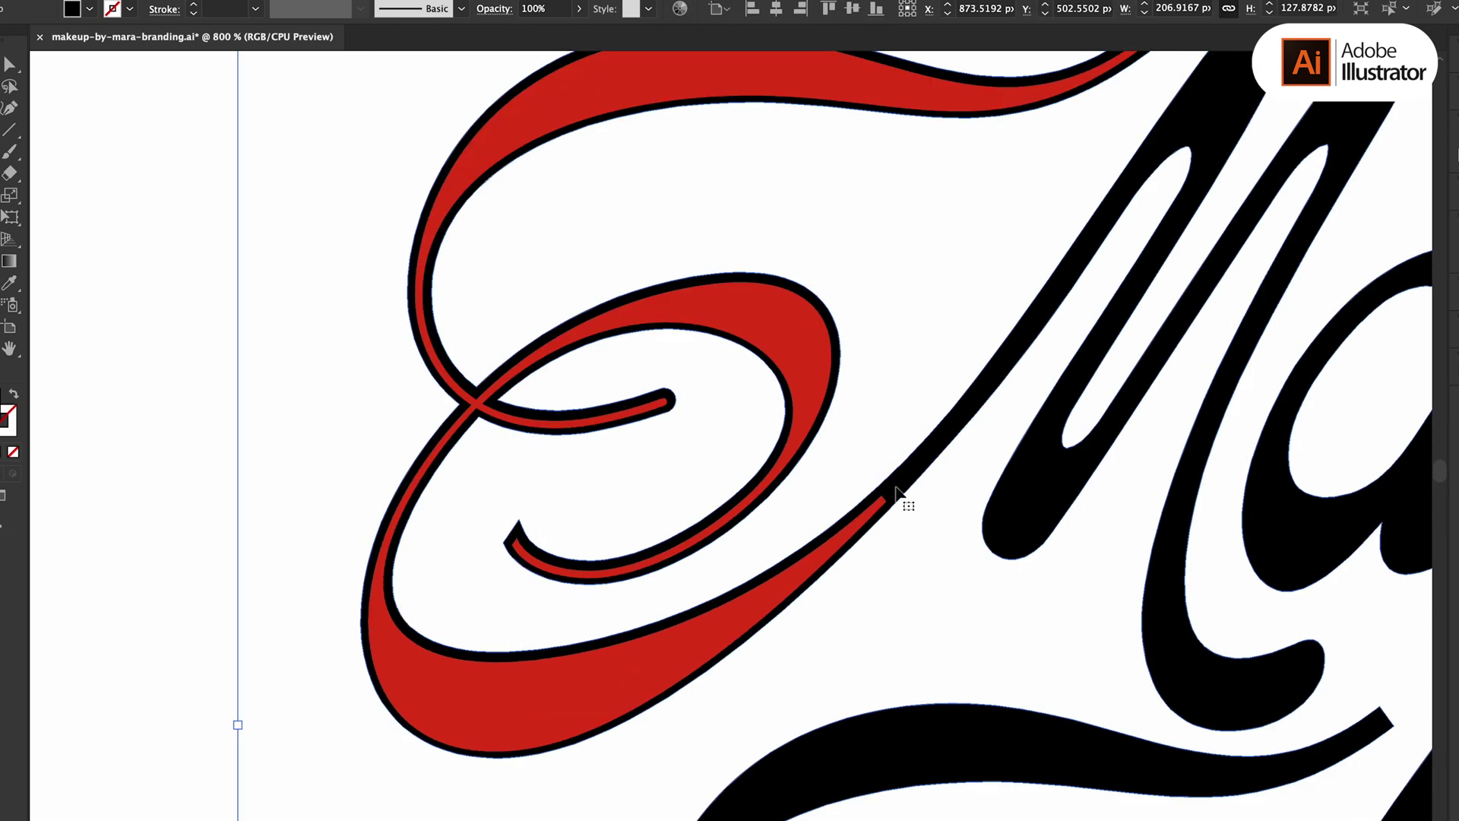
- Deselect and zoom in on the junction anchor where the red swash meets the black M
key(ctrl+shift+a)
click(882, 498)
scroll(869, 432, up, 10)
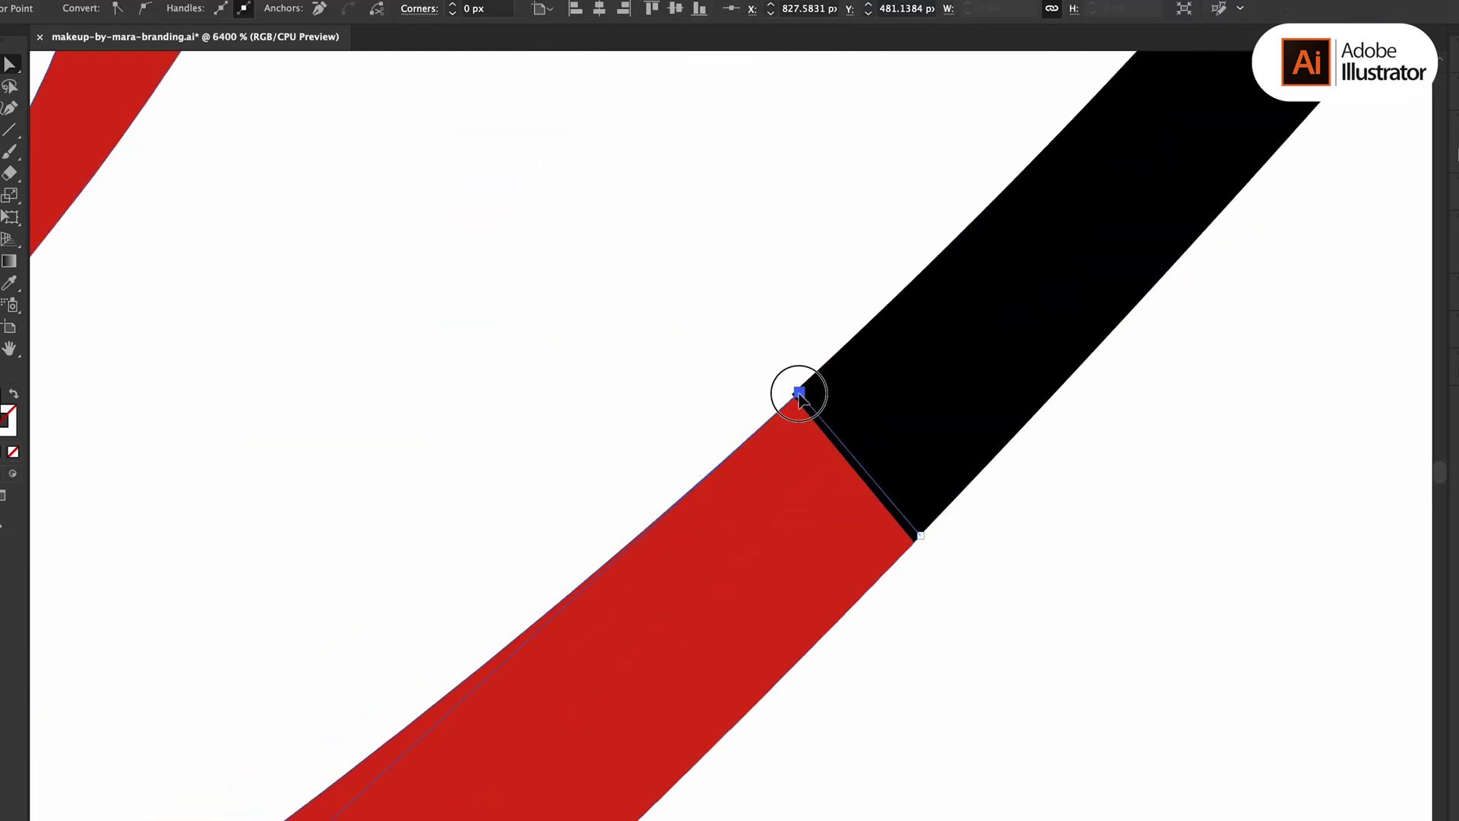
key(ctrl+y)
key(ctrl+y)
key(Escape)
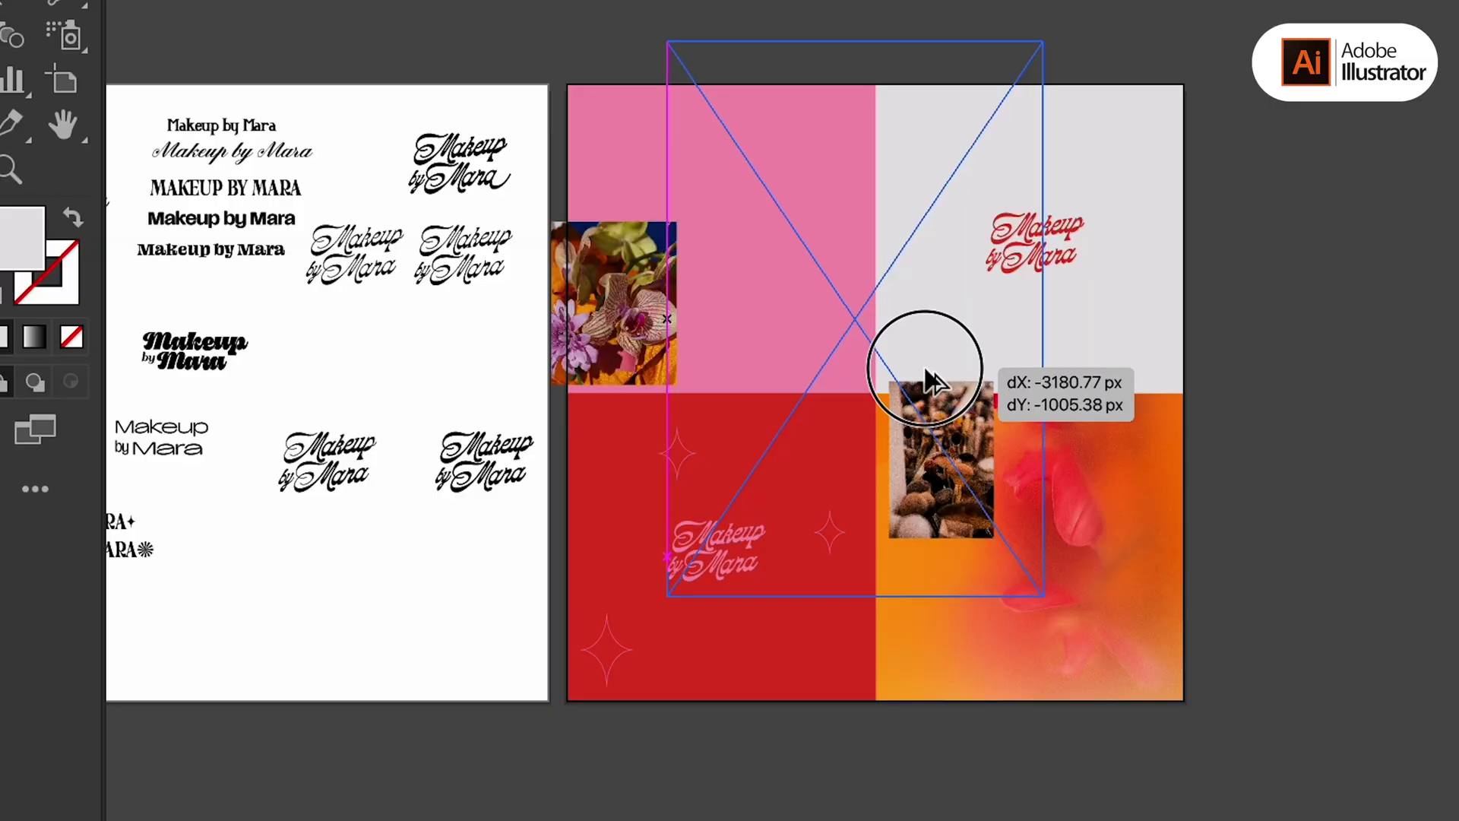
- Shrink the face photo and move it into the pink panel
drag(916, 373, 917, 374)
drag(1043, 44, 792, 413)
drag(753, 505, 894, 249)
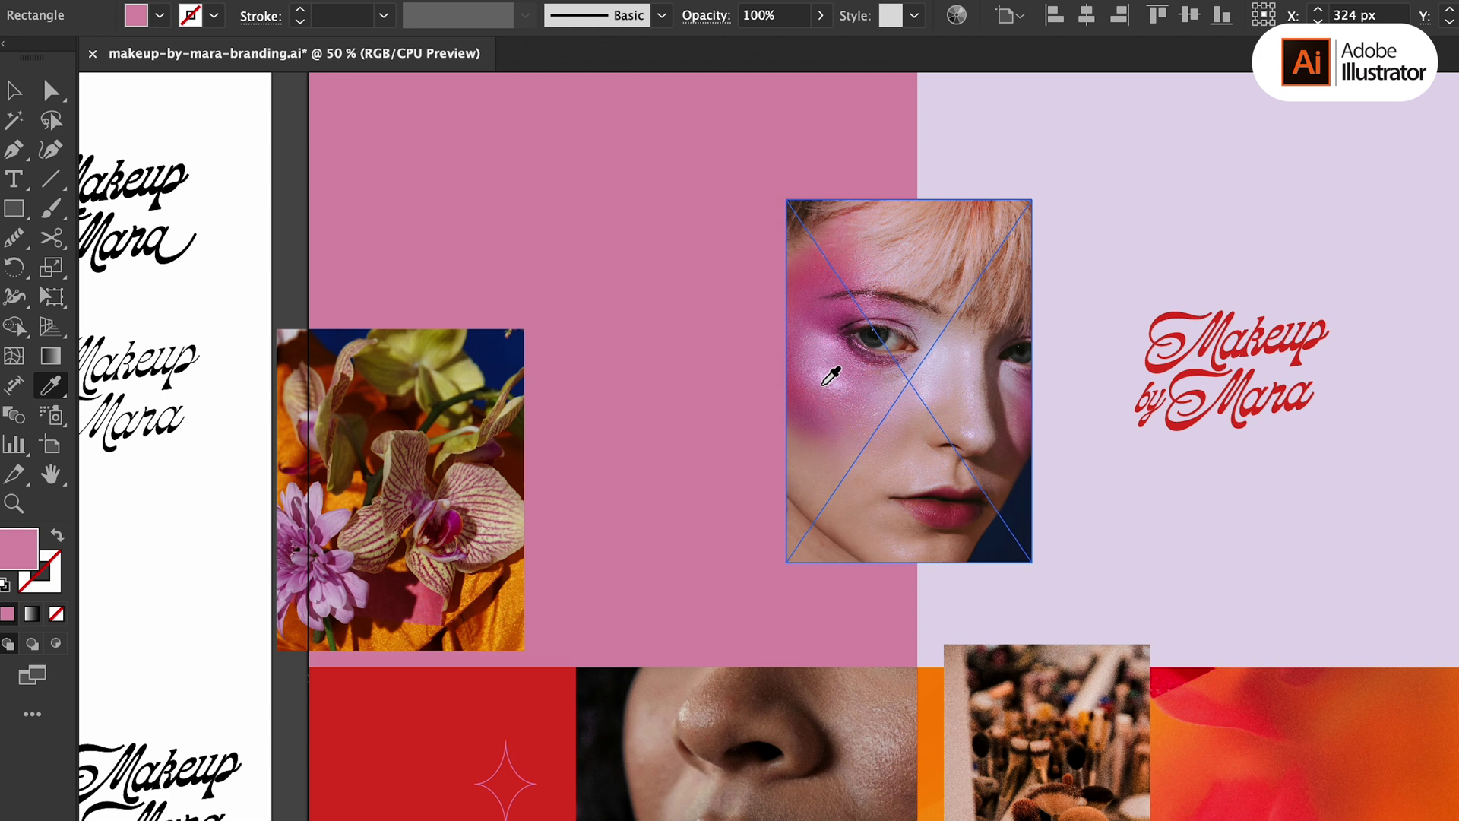
- Recolour the pink panel with a tone sampled from the face photo and reposition the lipstick close-up
click(815, 327)
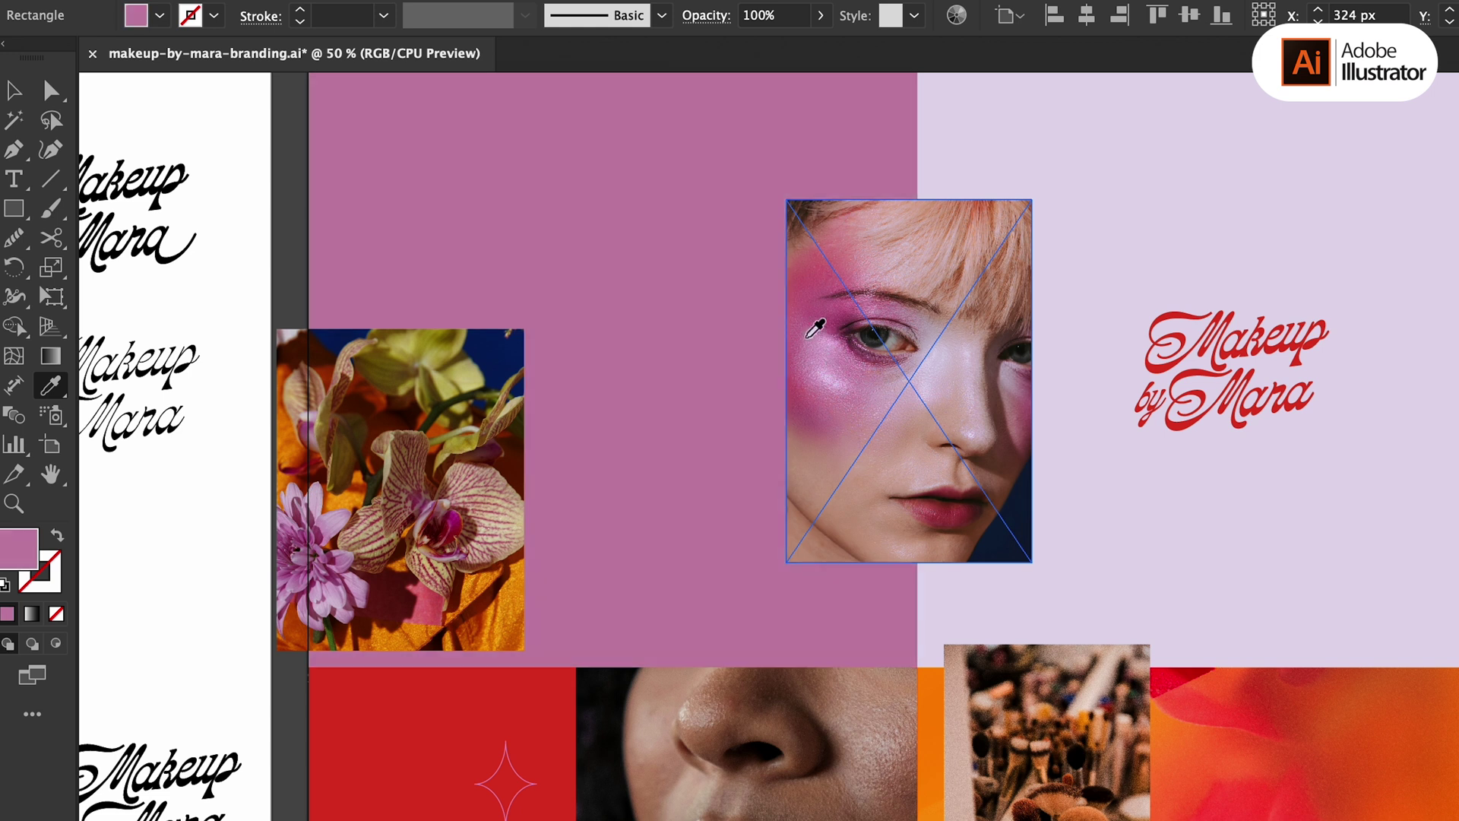
click(821, 287)
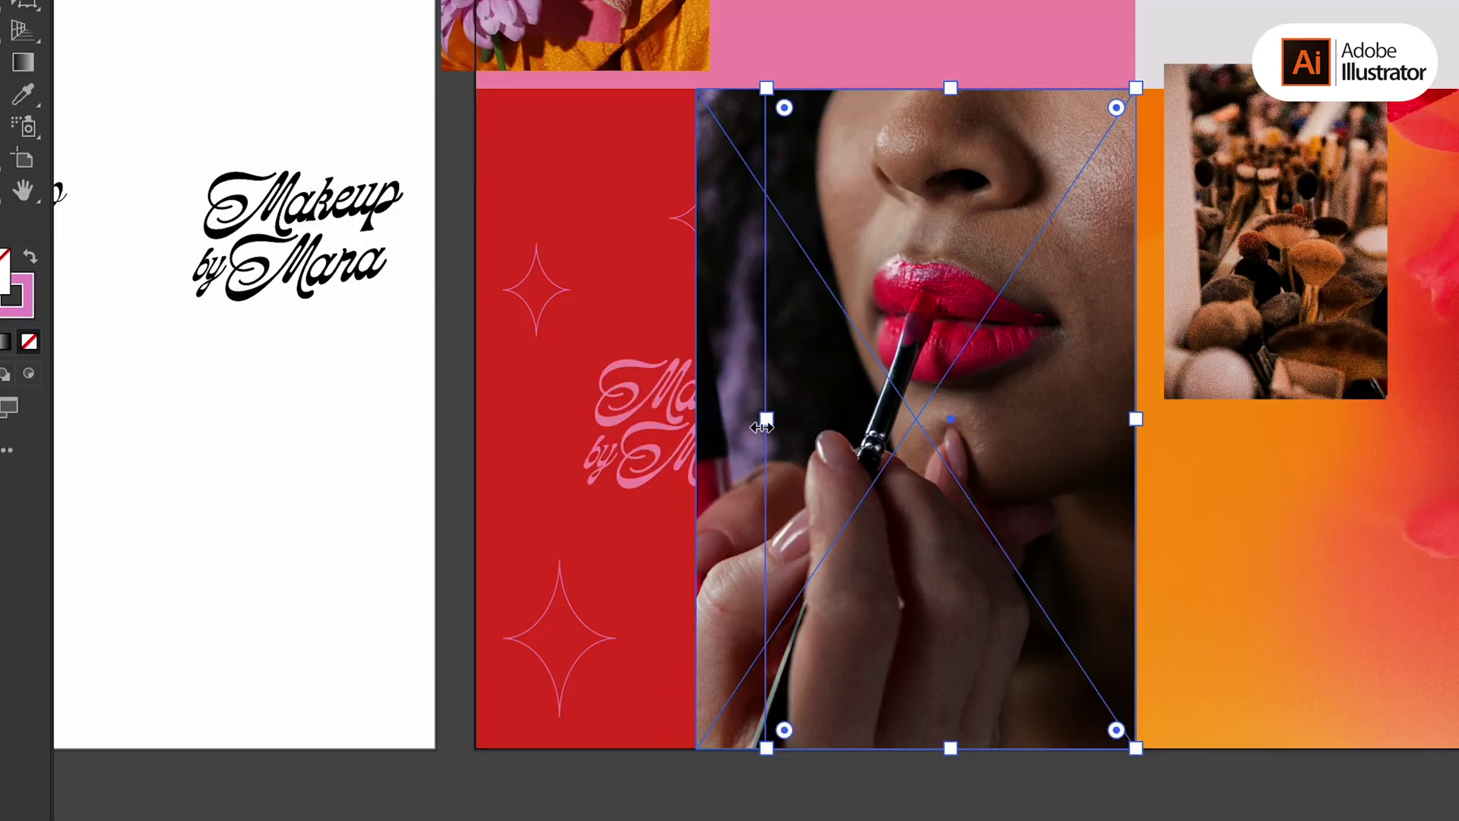
drag(694, 414, 741, 411)
click(742, 446)
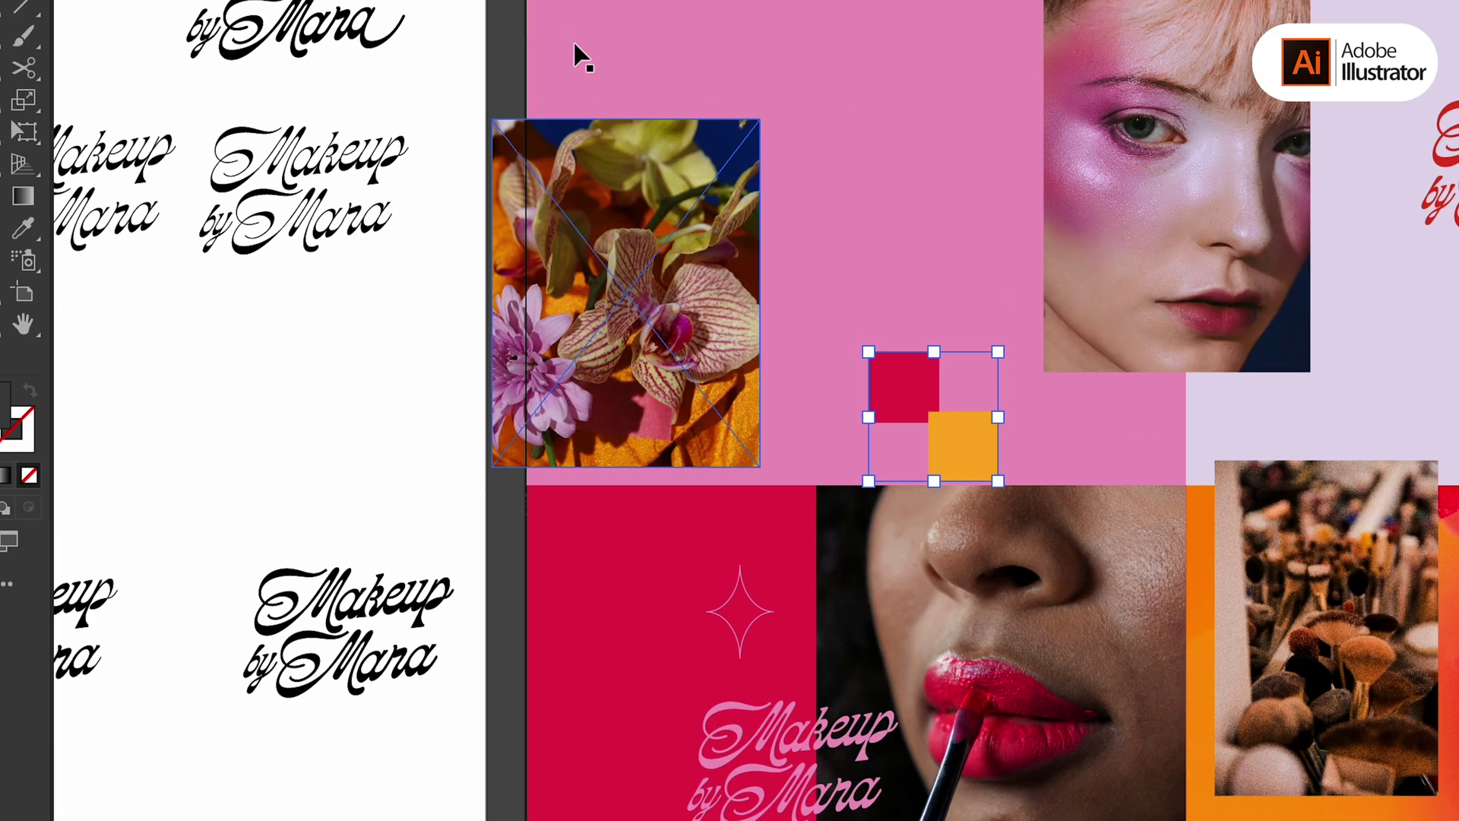
- Set the blend options to 2 specified steps for the red and orange squares
click(357, 2)
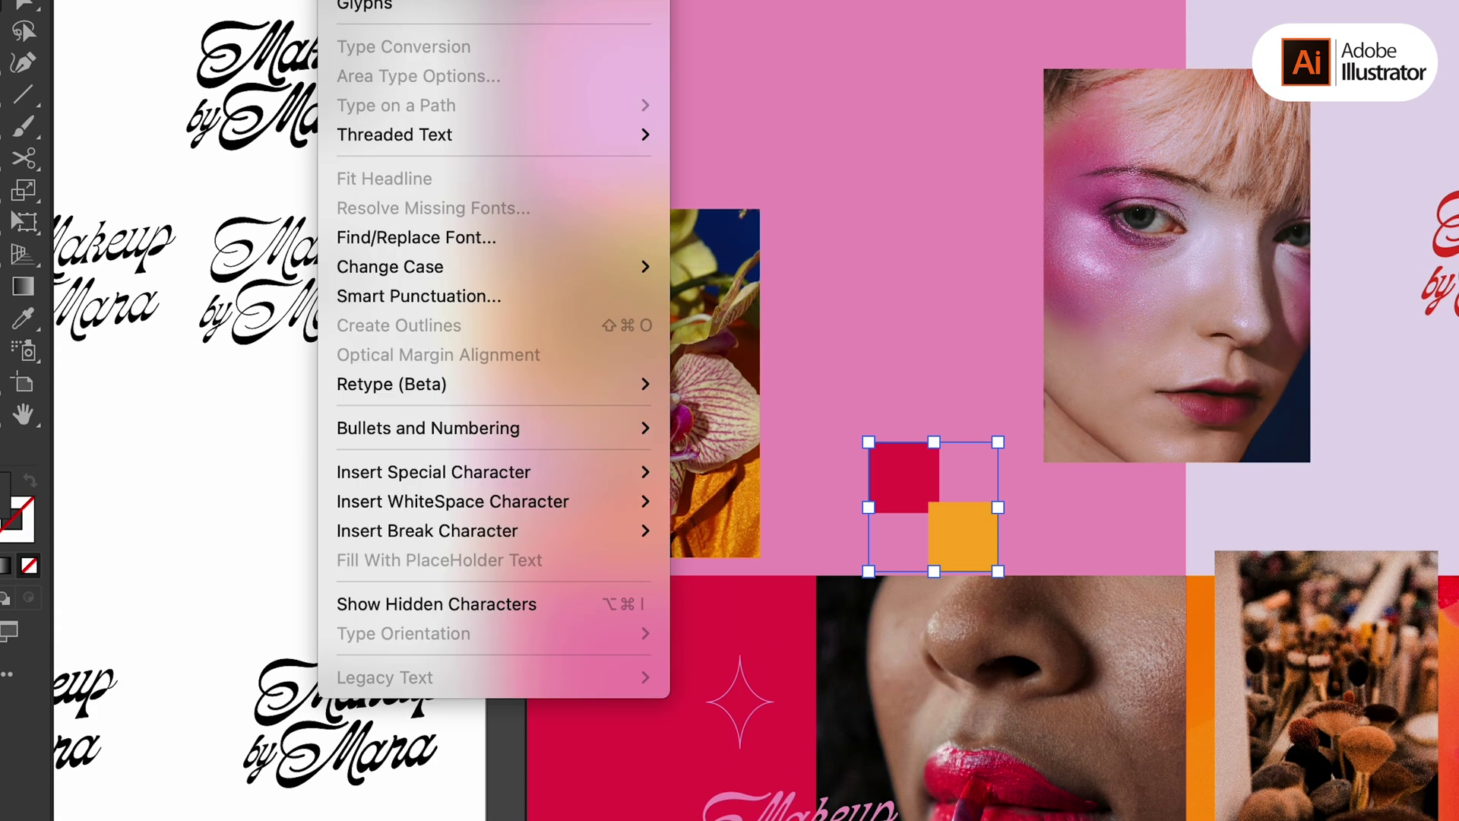
mouse_move(296, 743)
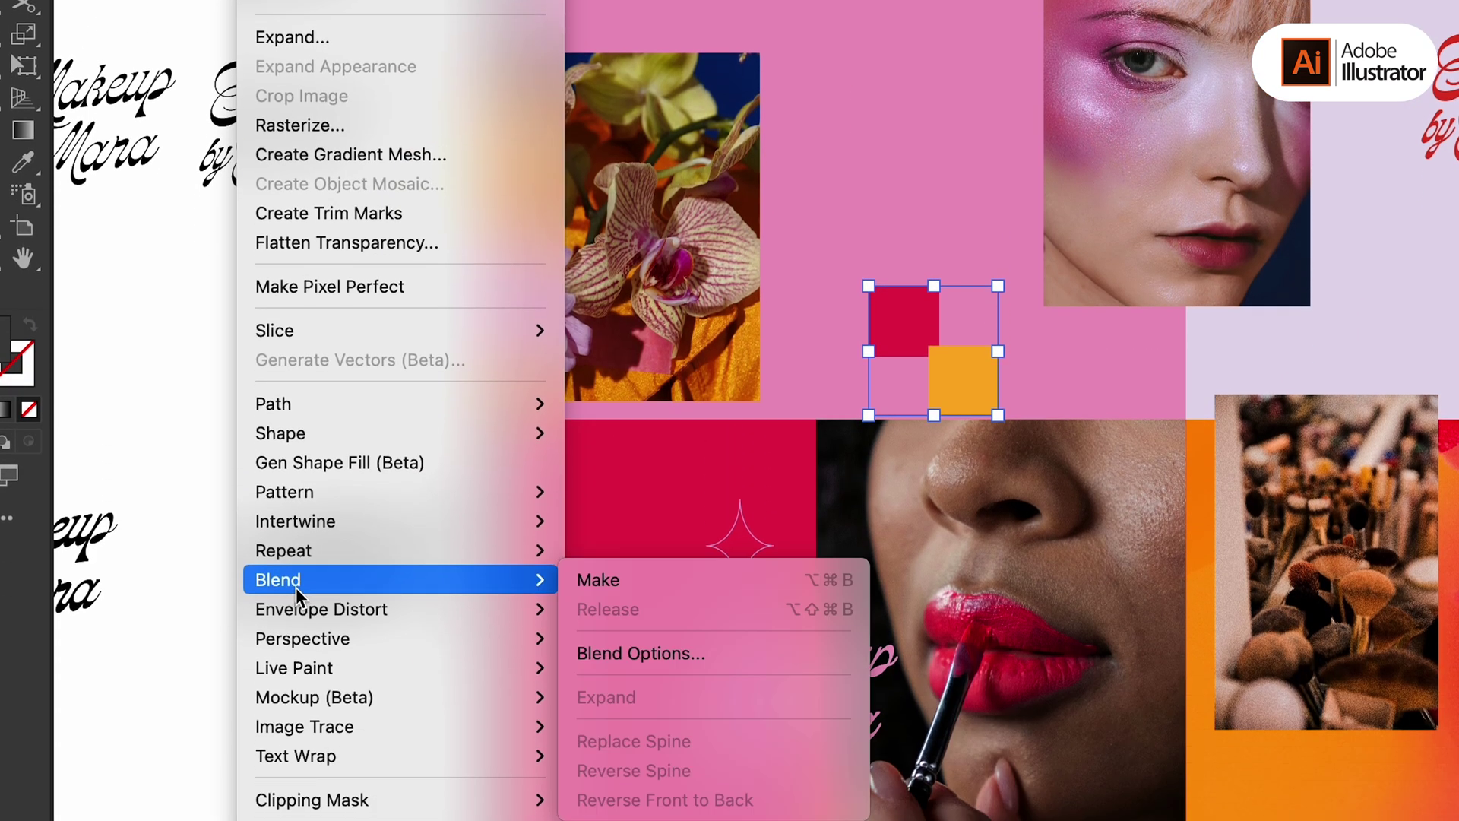
click(642, 653)
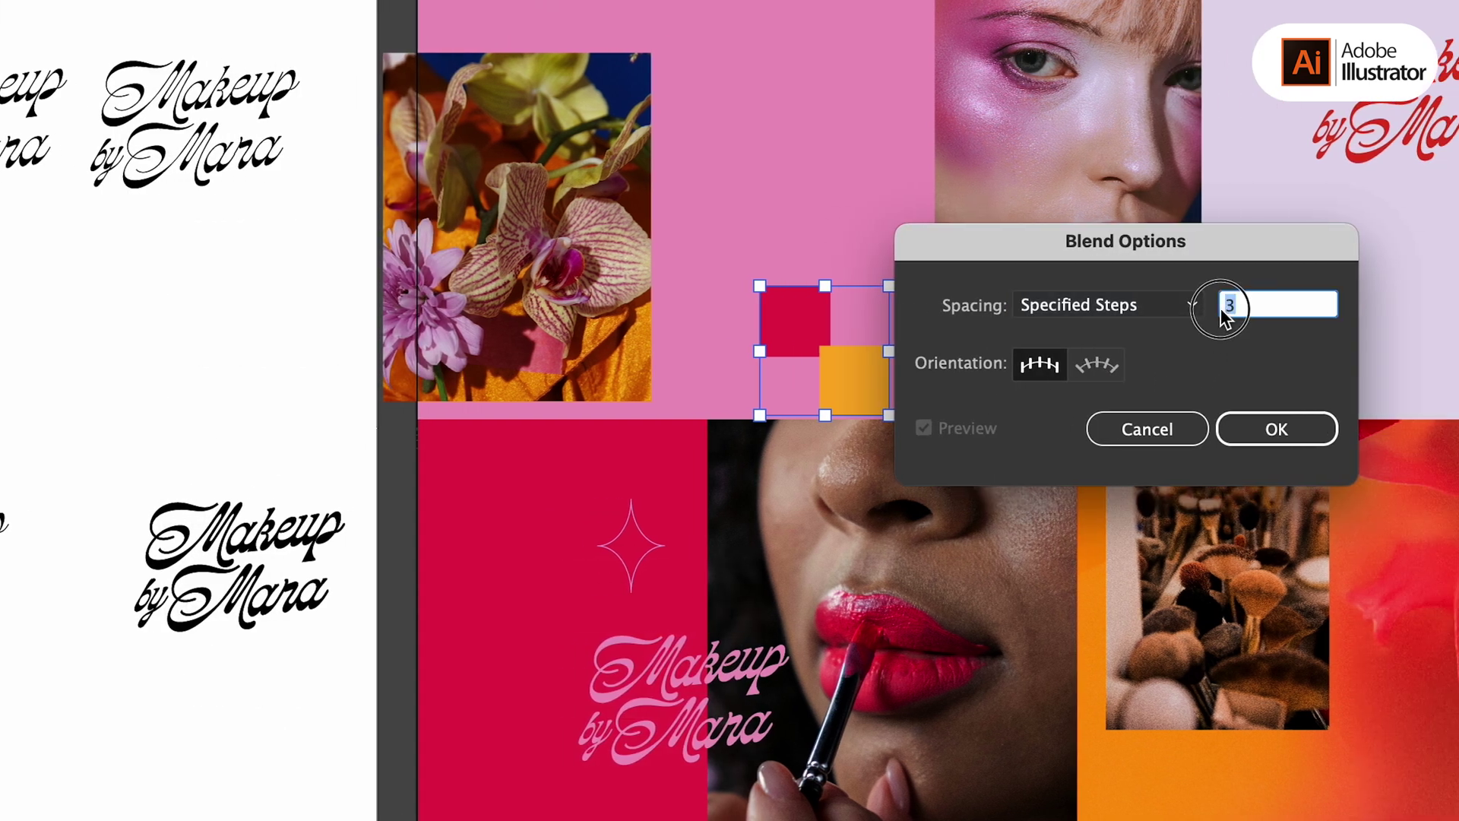
text(2)
click(1277, 428)
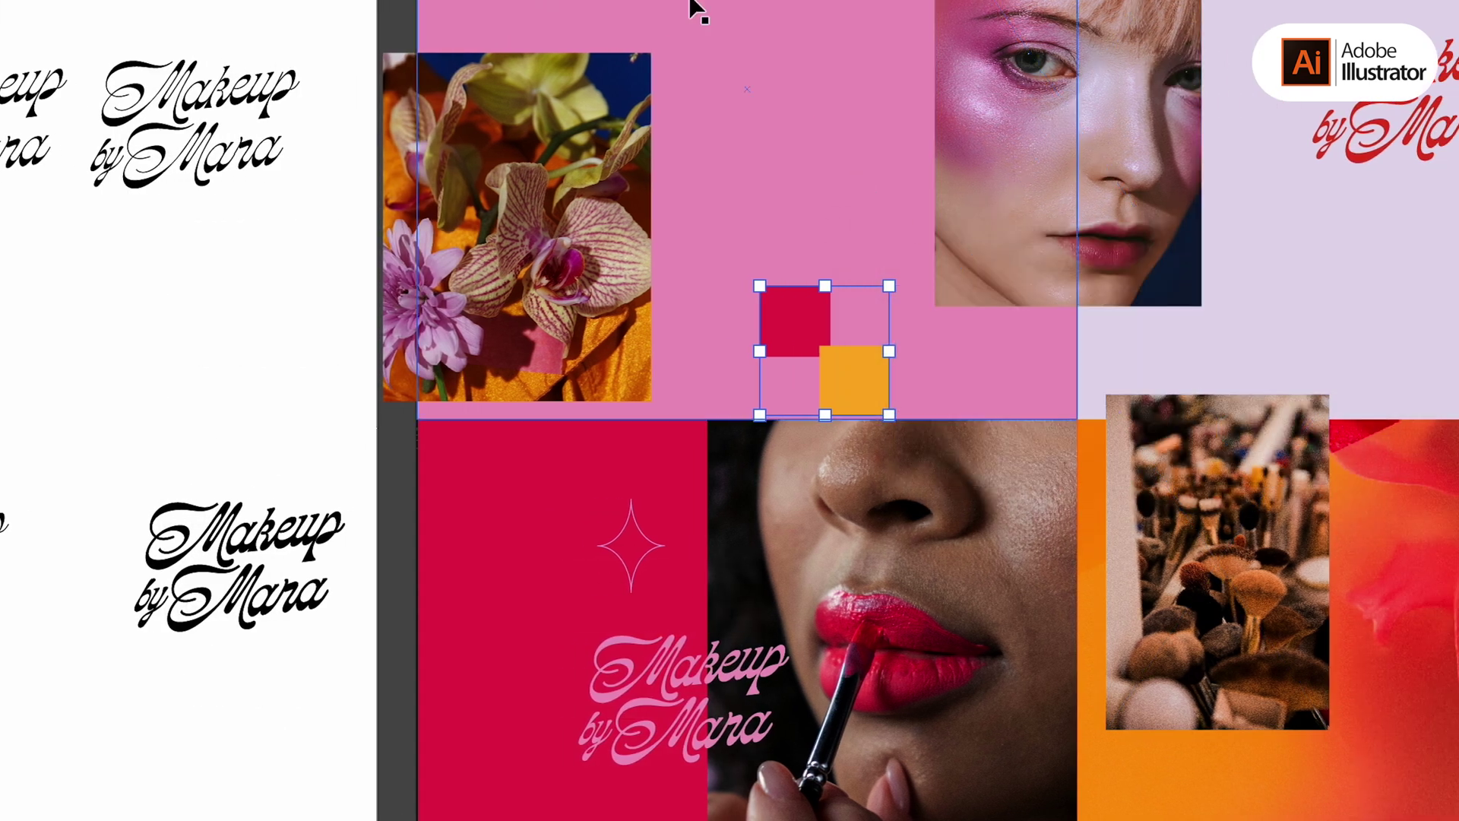
- Make the blend, expand it and ungroup it into four separate colour squares
click(228, 0)
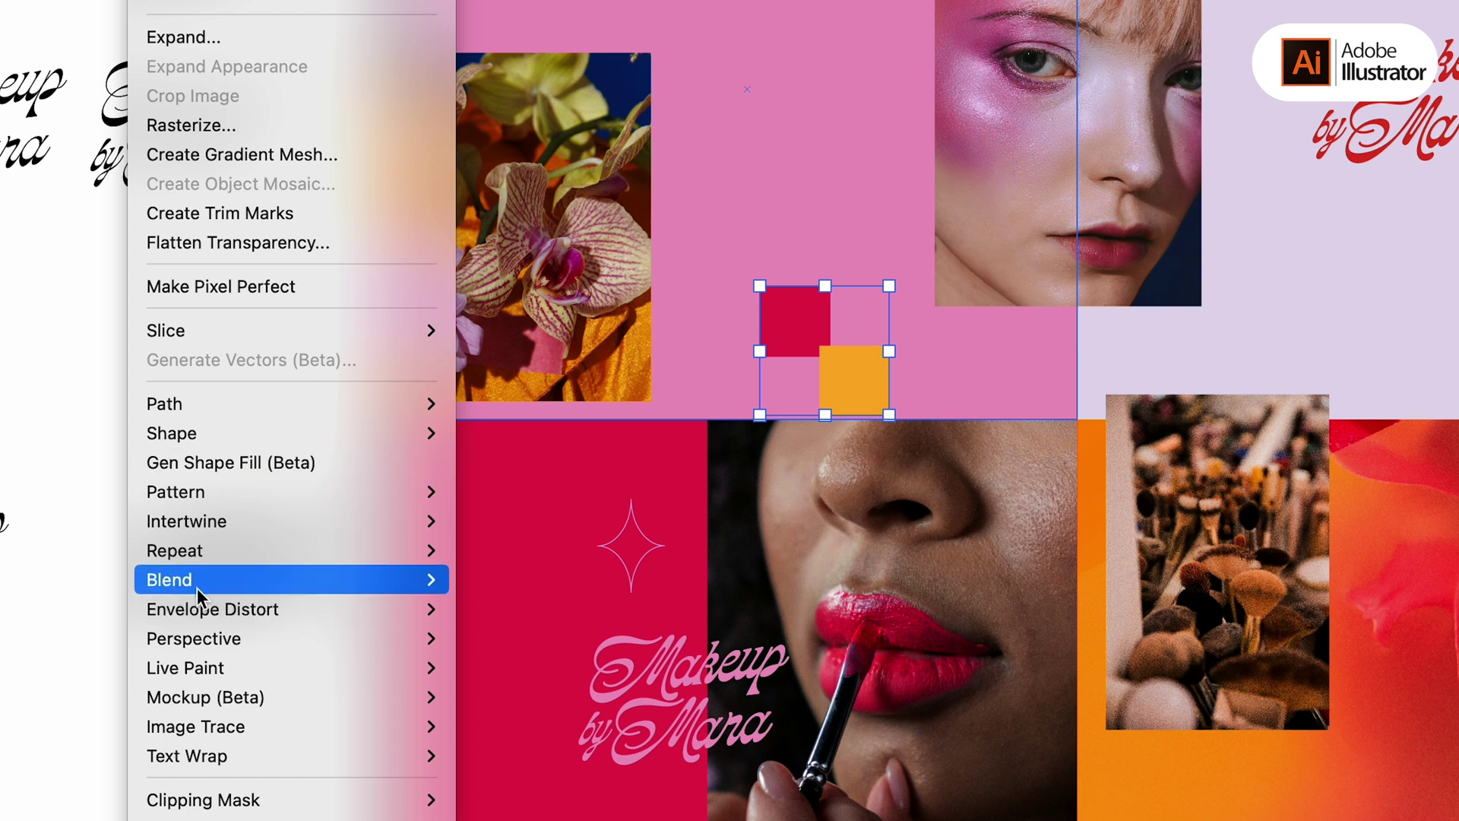
mouse_move(198, 586)
click(512, 580)
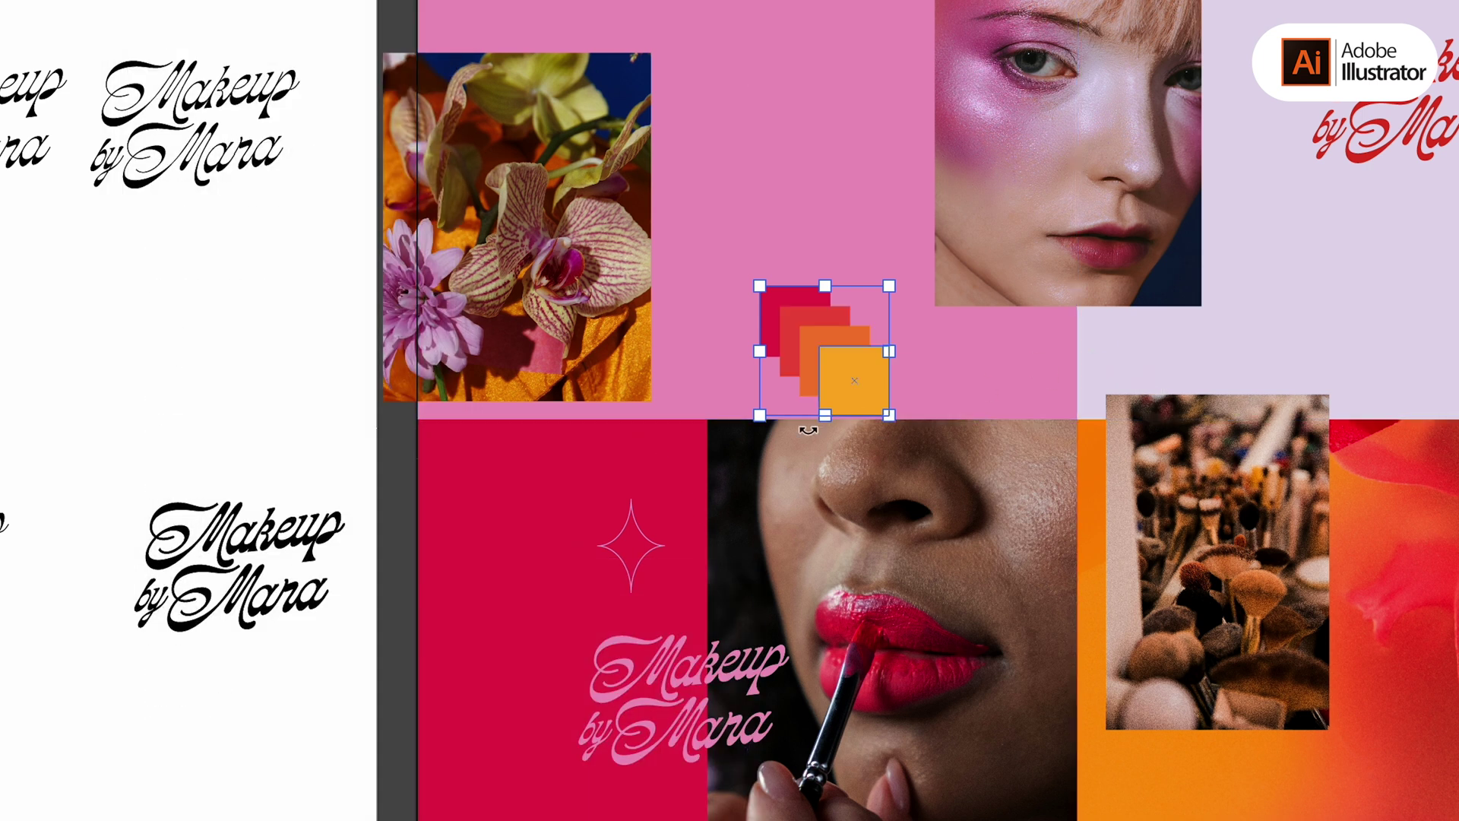
click(152, 0)
click(240, 29)
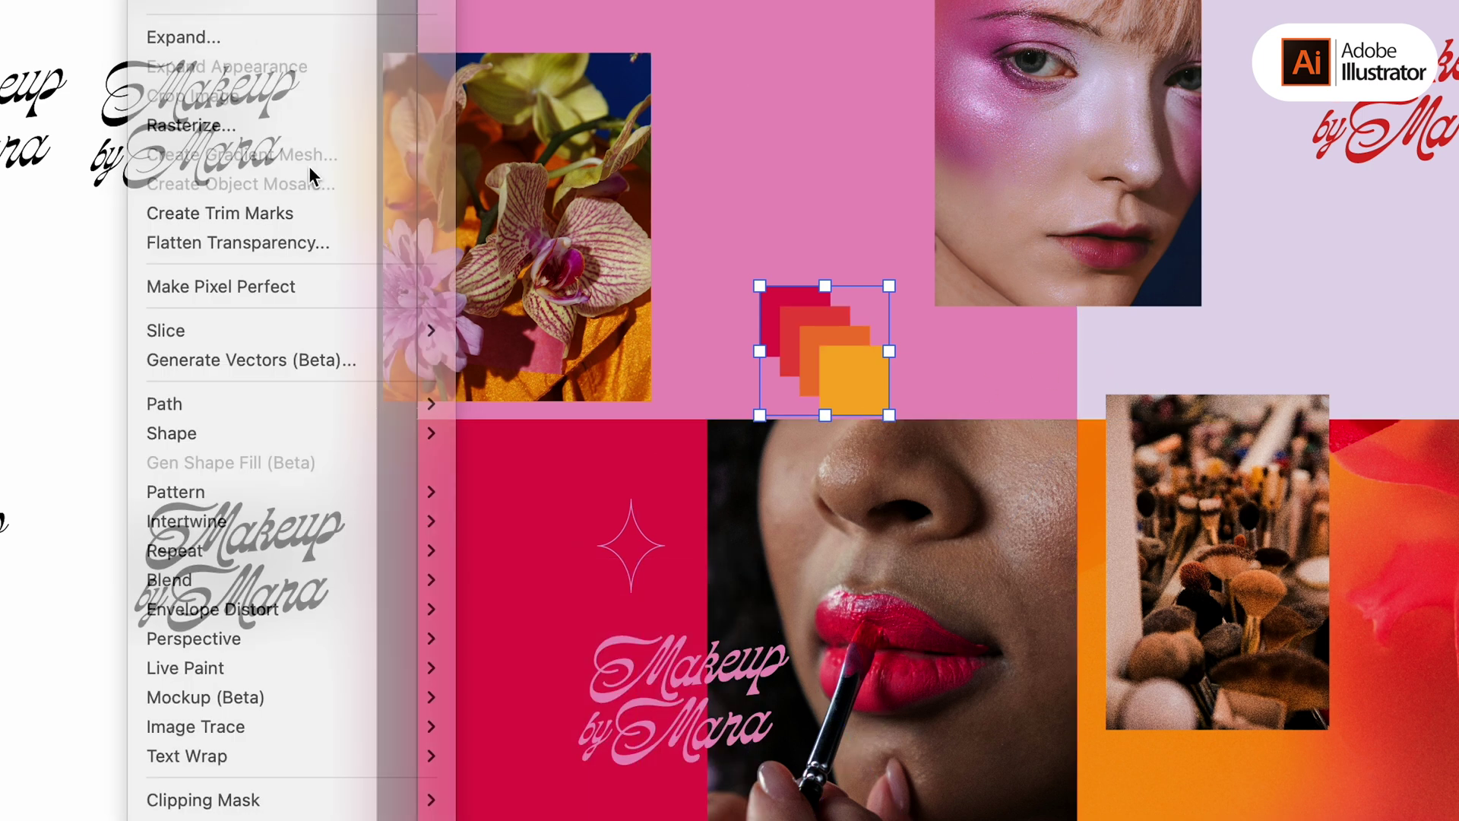
click(1238, 572)
right_click(845, 375)
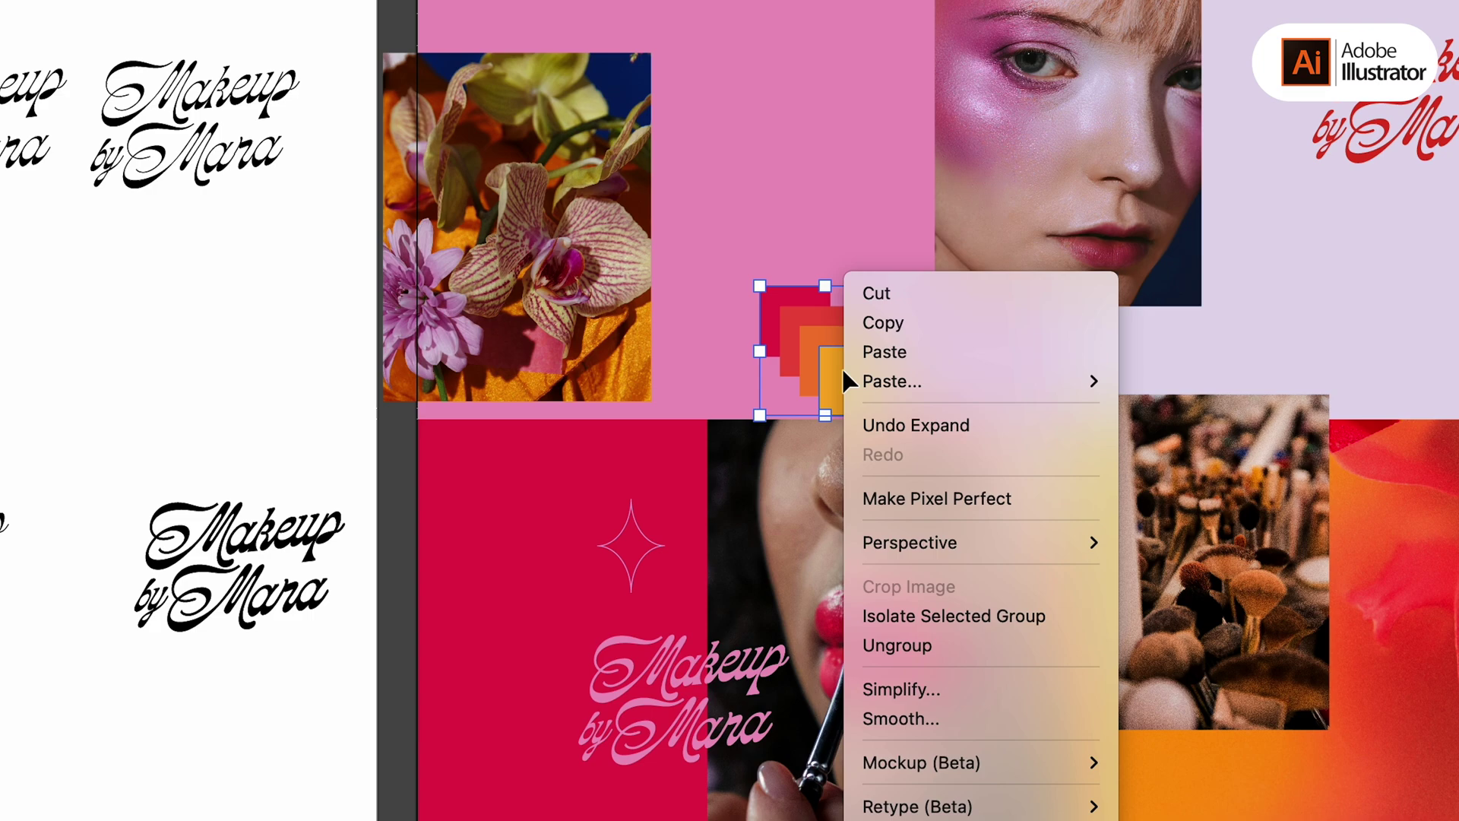
click(933, 645)
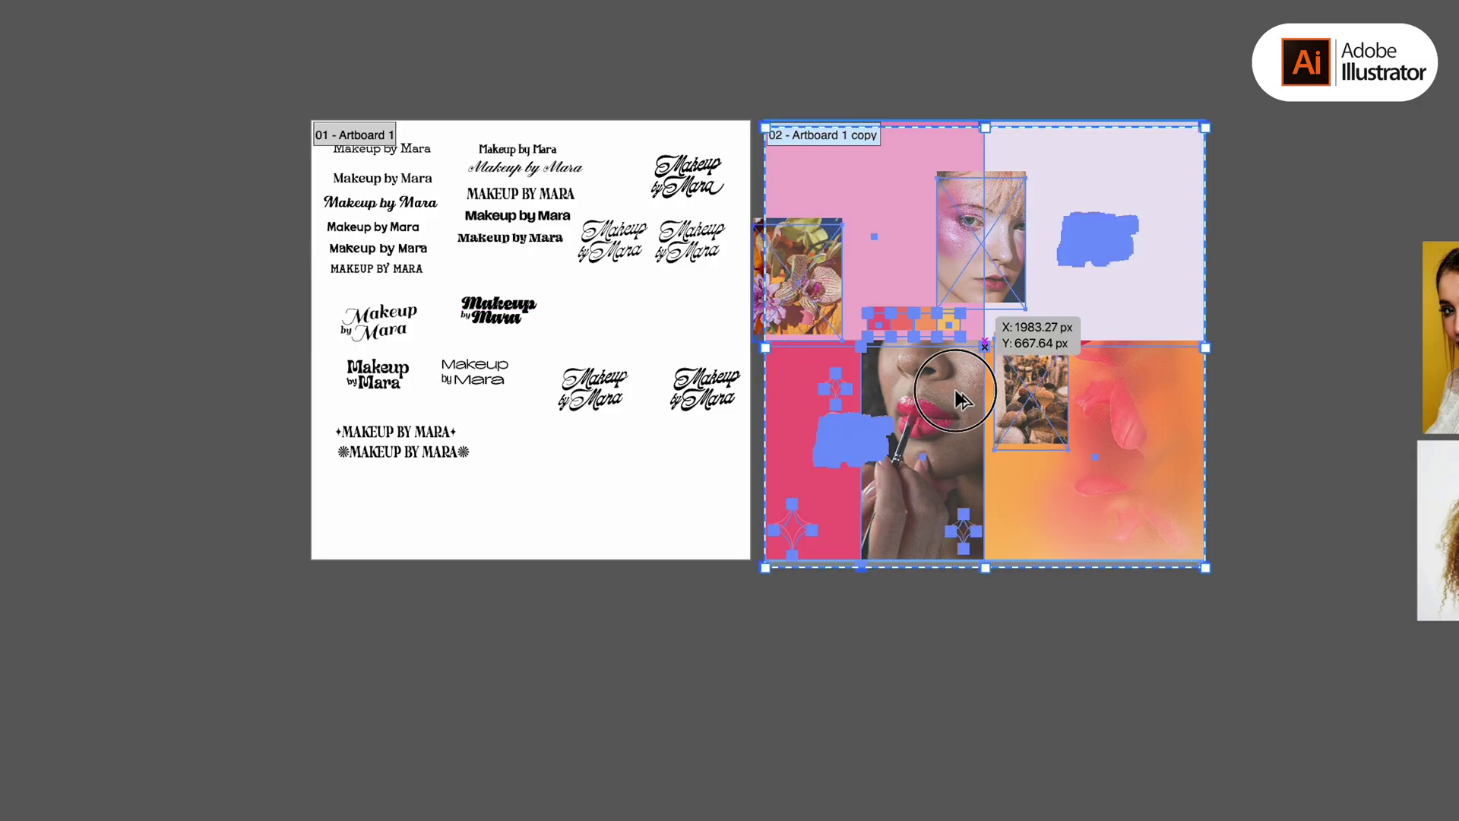
- Duplicate the moodboard onto a third artboard, turn its panel navy, and shrink and move the starburst
drag(962, 399, 973, 578)
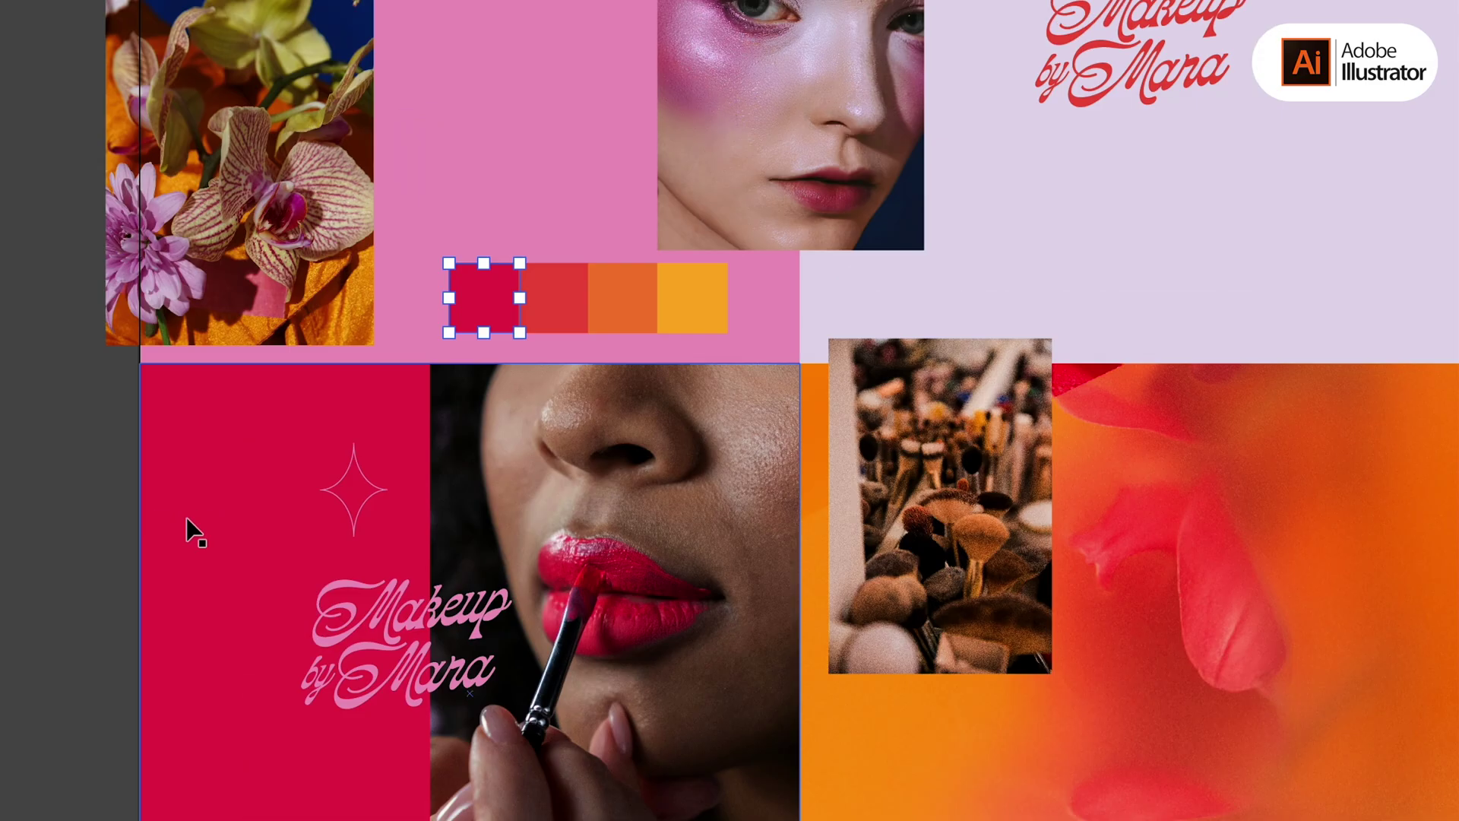
click(341, 23)
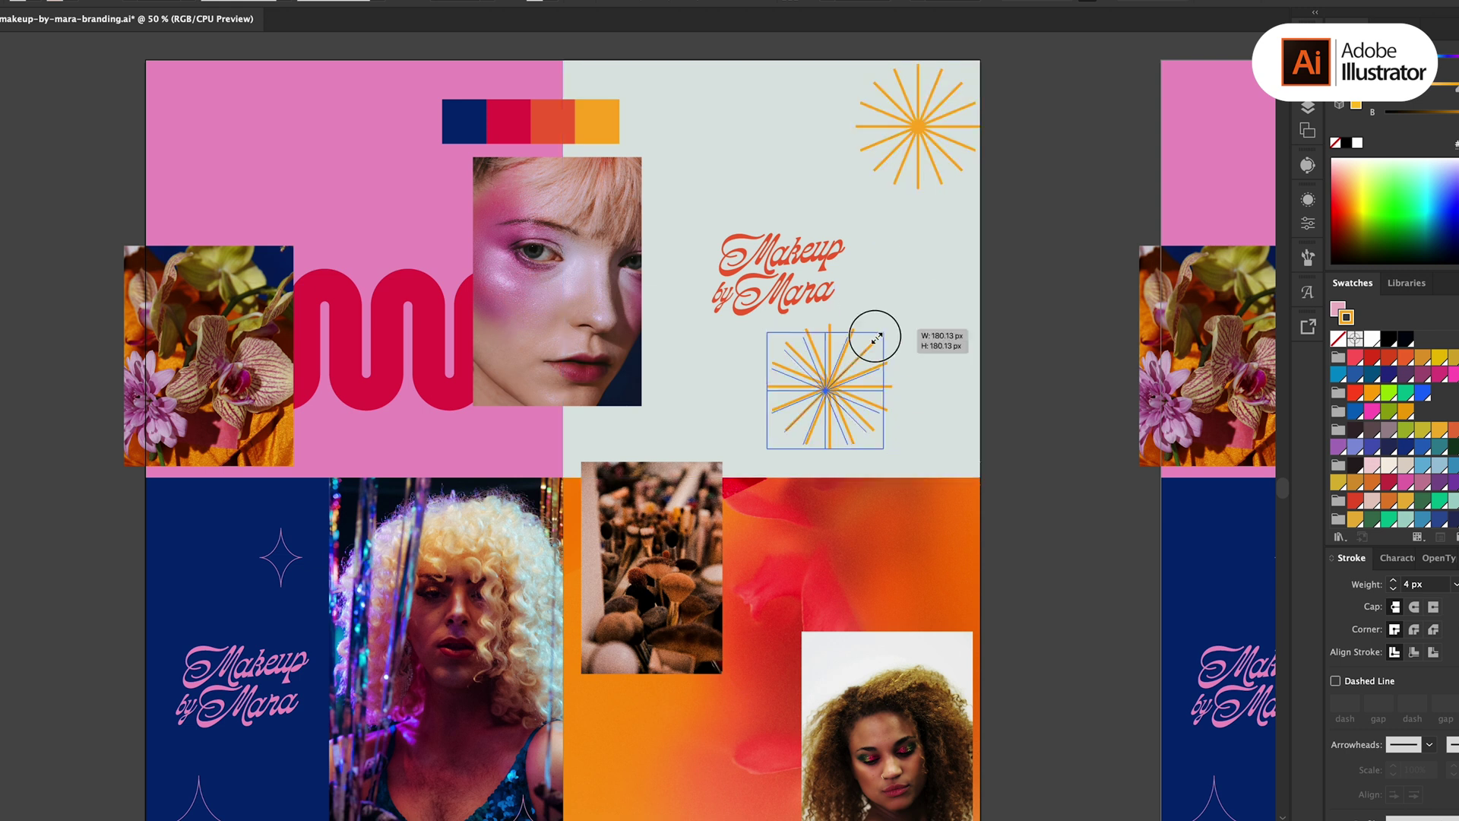
drag(876, 337, 839, 377)
drag(813, 419, 703, 208)
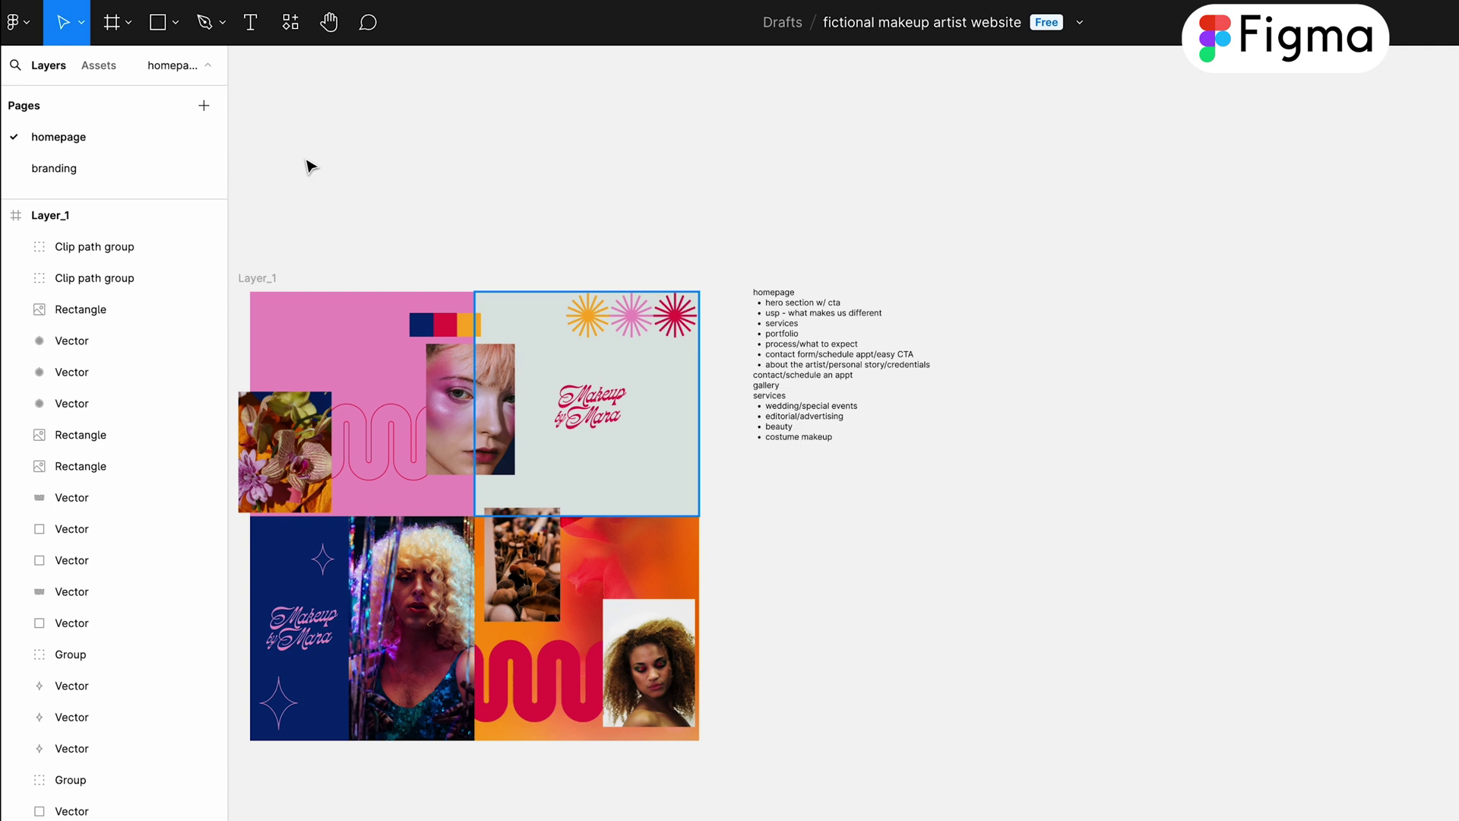
click(127, 23)
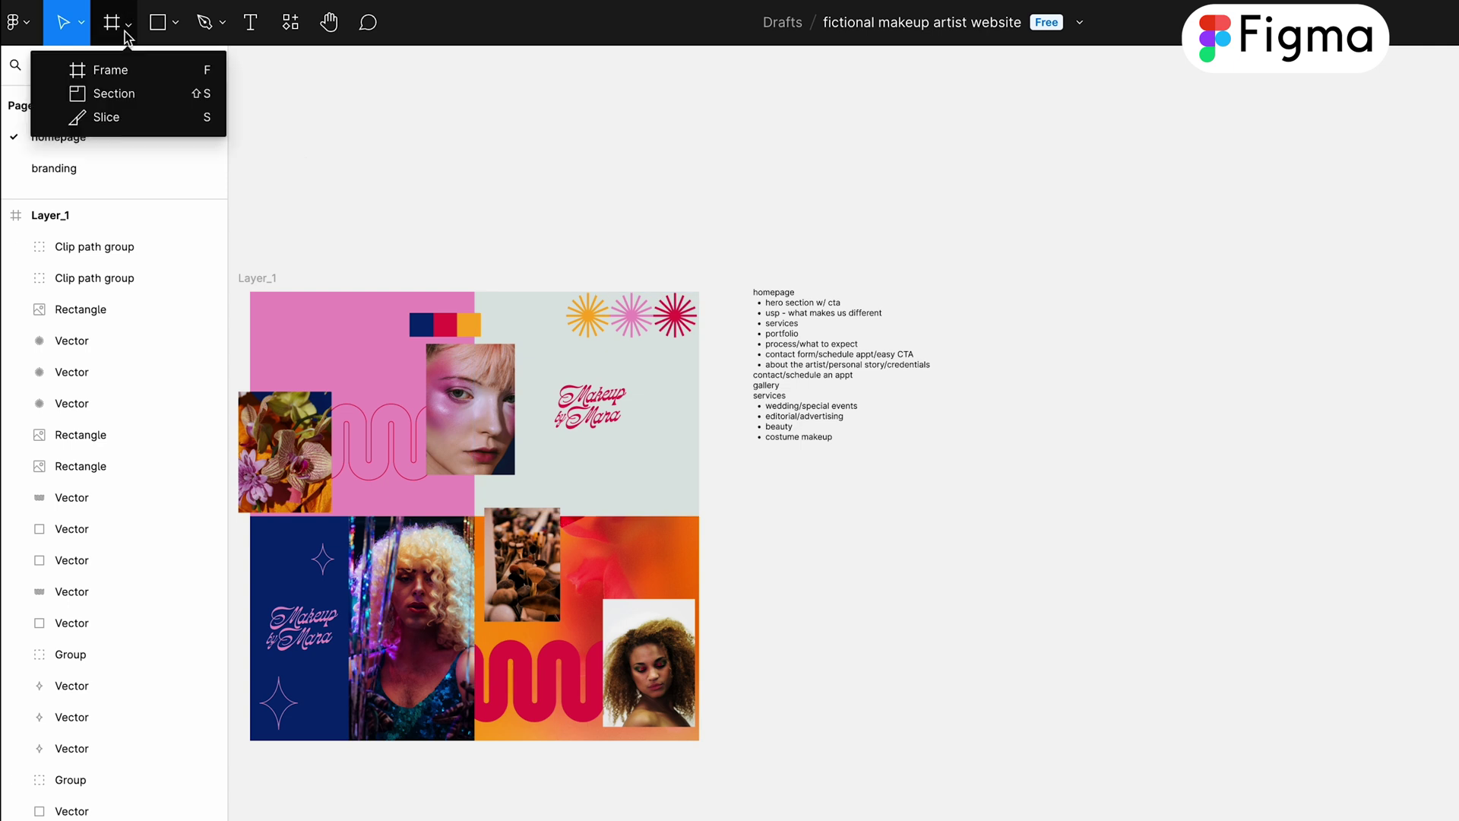
click(129, 69)
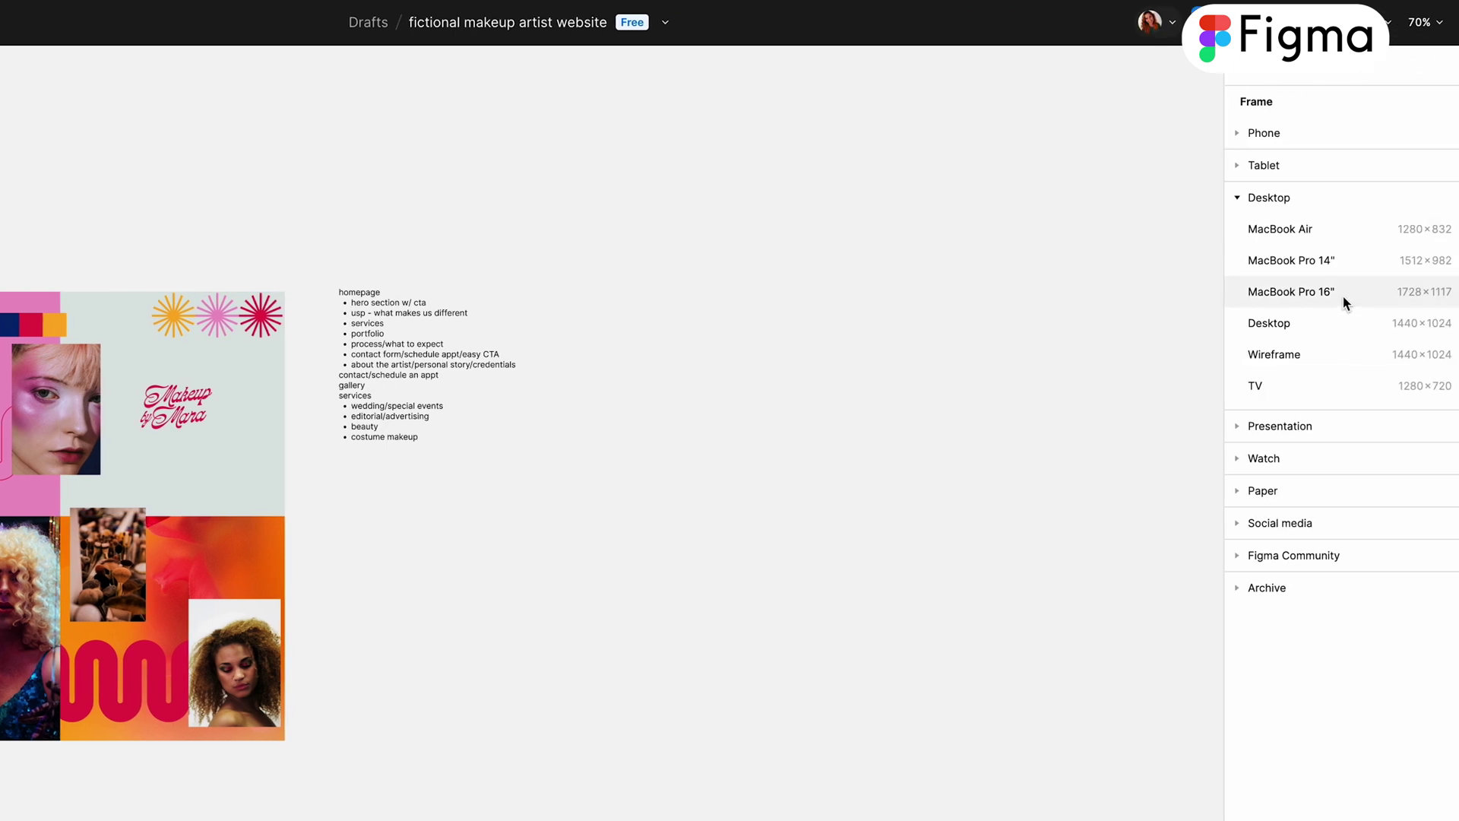
- Create a MacBook Pro 16" frame, stretch it into a tall page, and move the photo collage beside it
click(1343, 300)
scroll(1179, 525, down, 3)
drag(733, 357, 732, 817)
scroll(839, 674, up, 2)
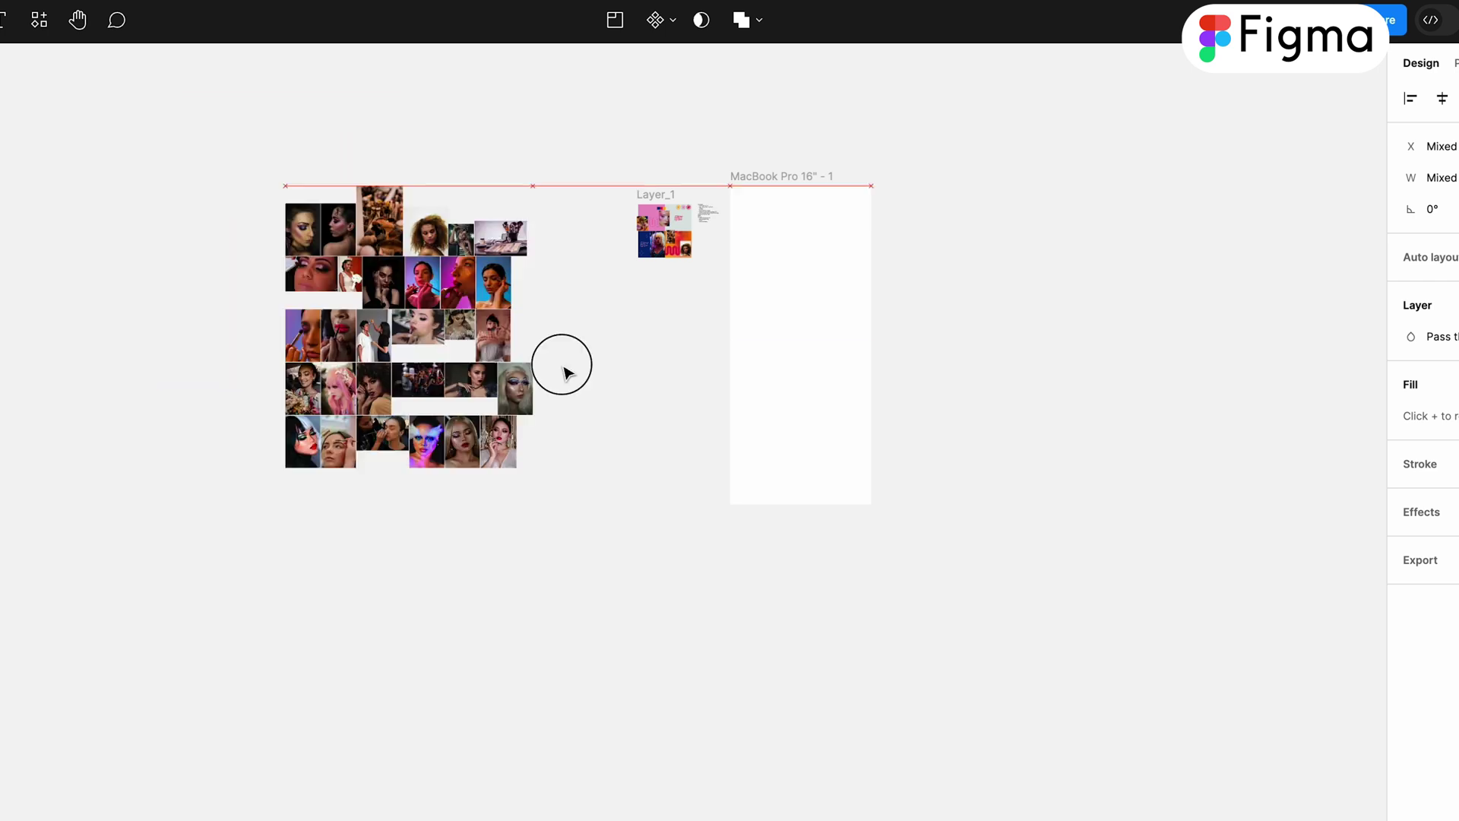
drag(563, 368, 662, 346)
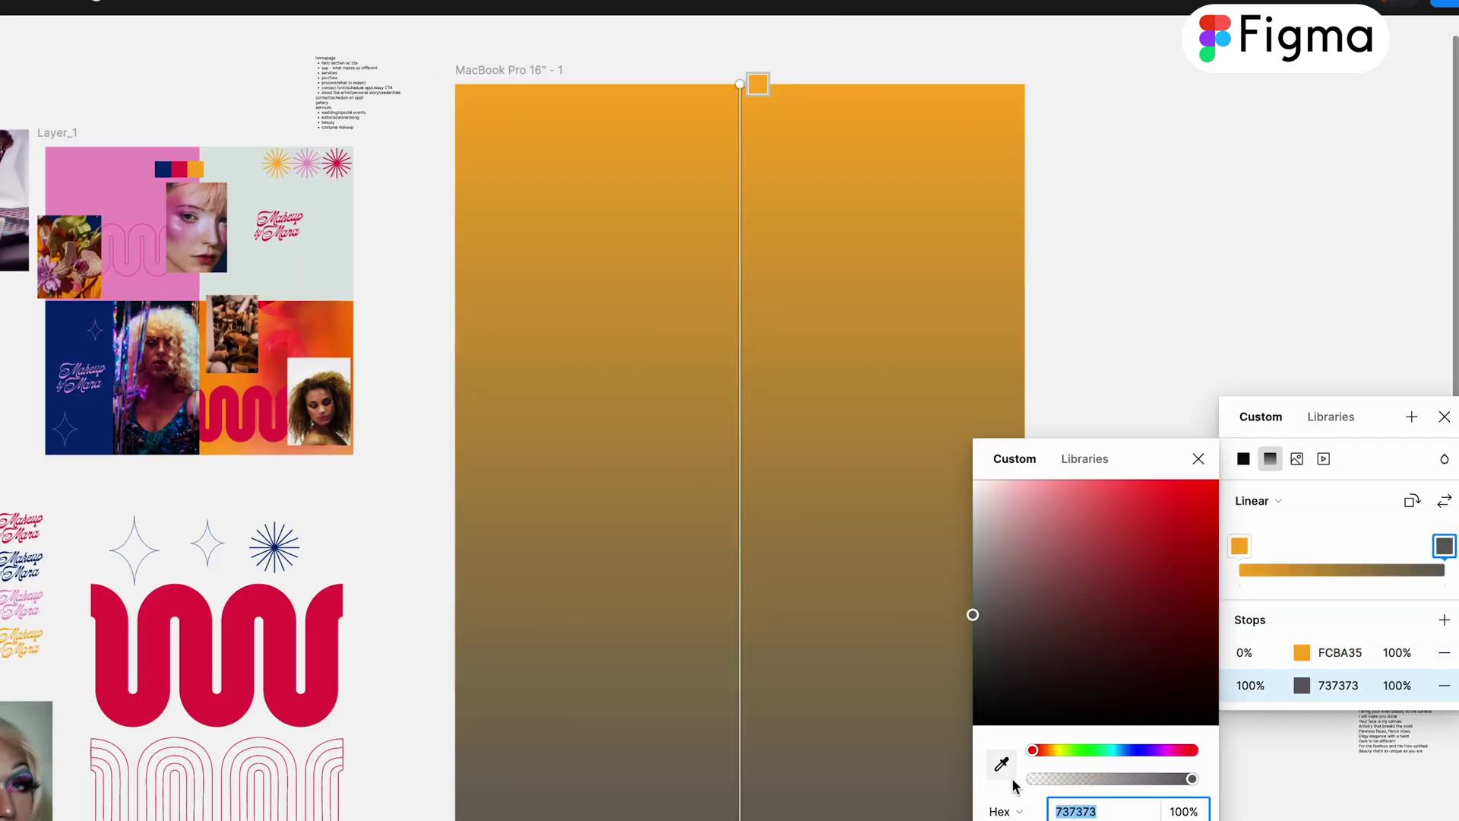
- Sample a gradient stop colour, add a 250×60 pill button at top right, and draw a text box over it
click(1001, 764)
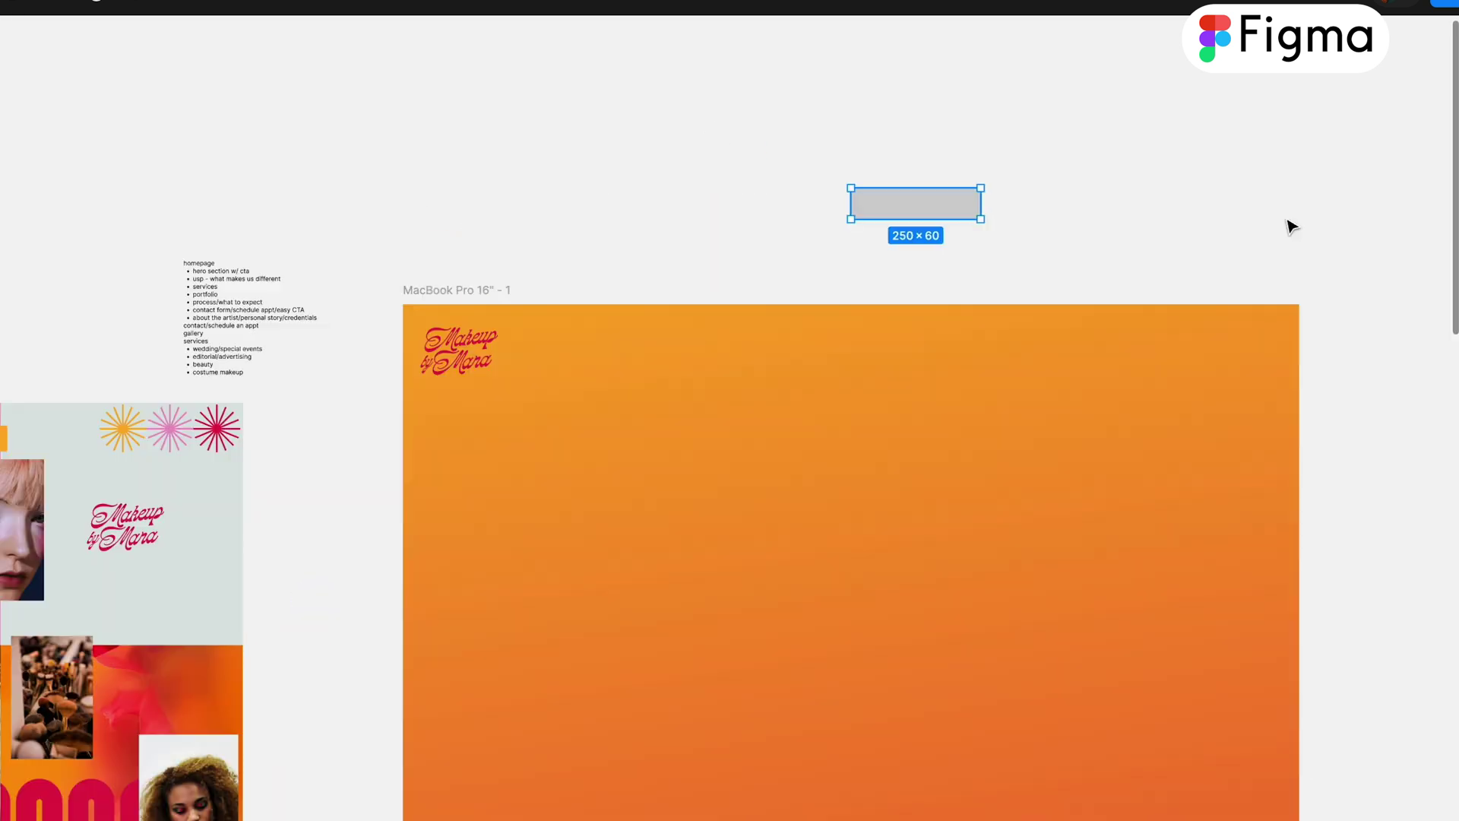
drag(925, 212, 1224, 355)
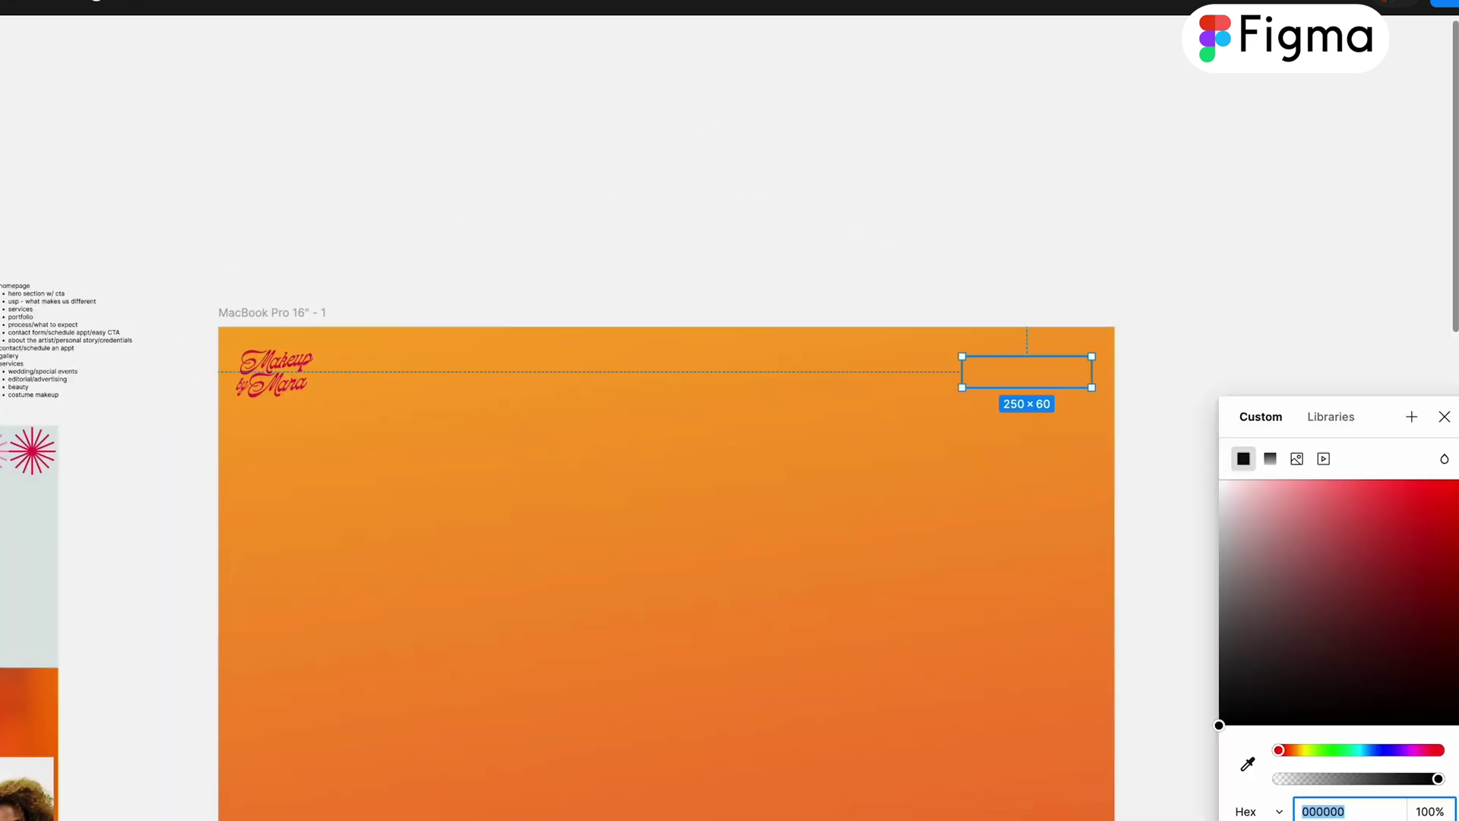
drag(584, 270, 809, 313)
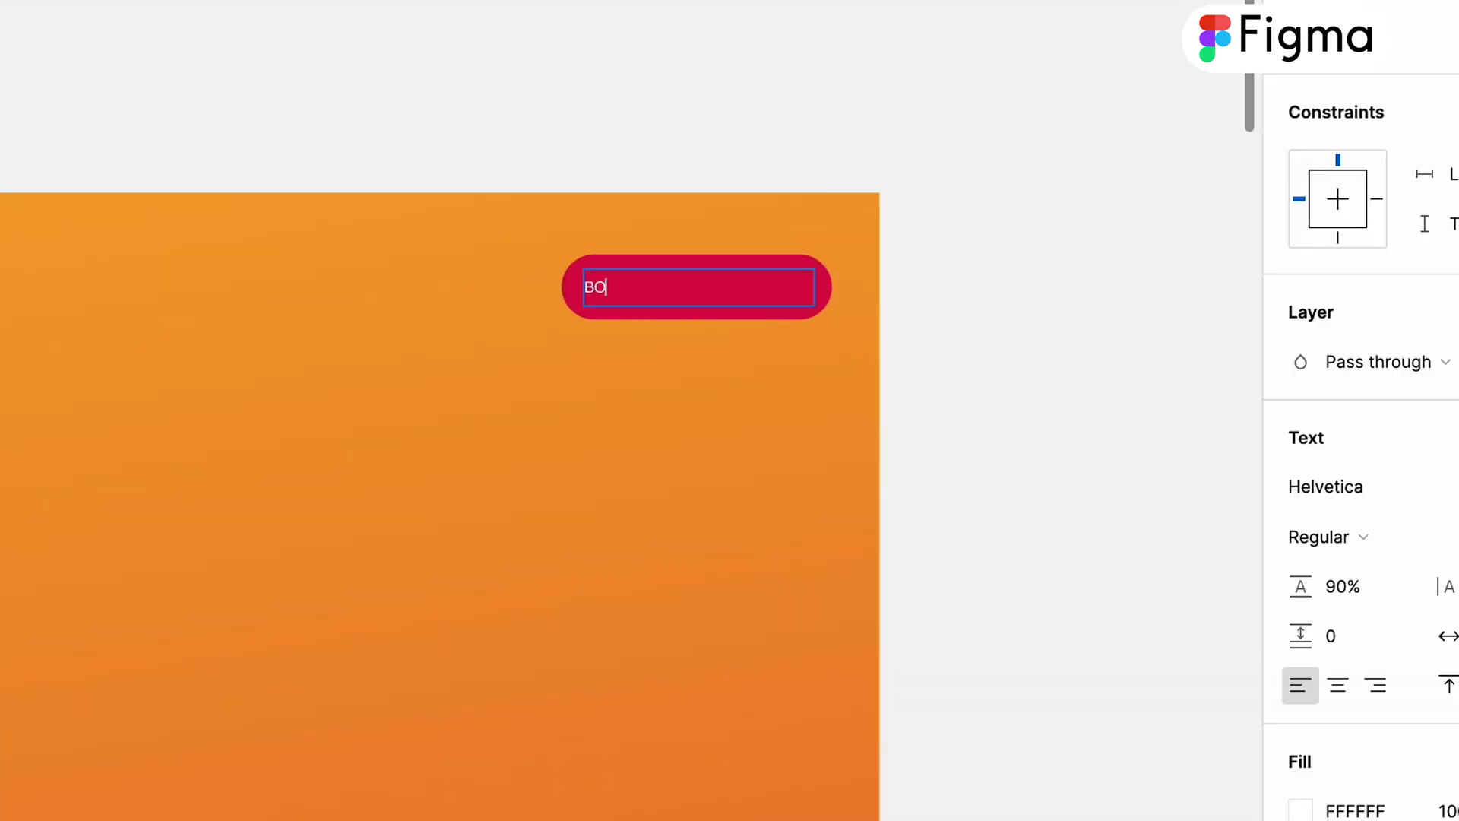
click(759, 316)
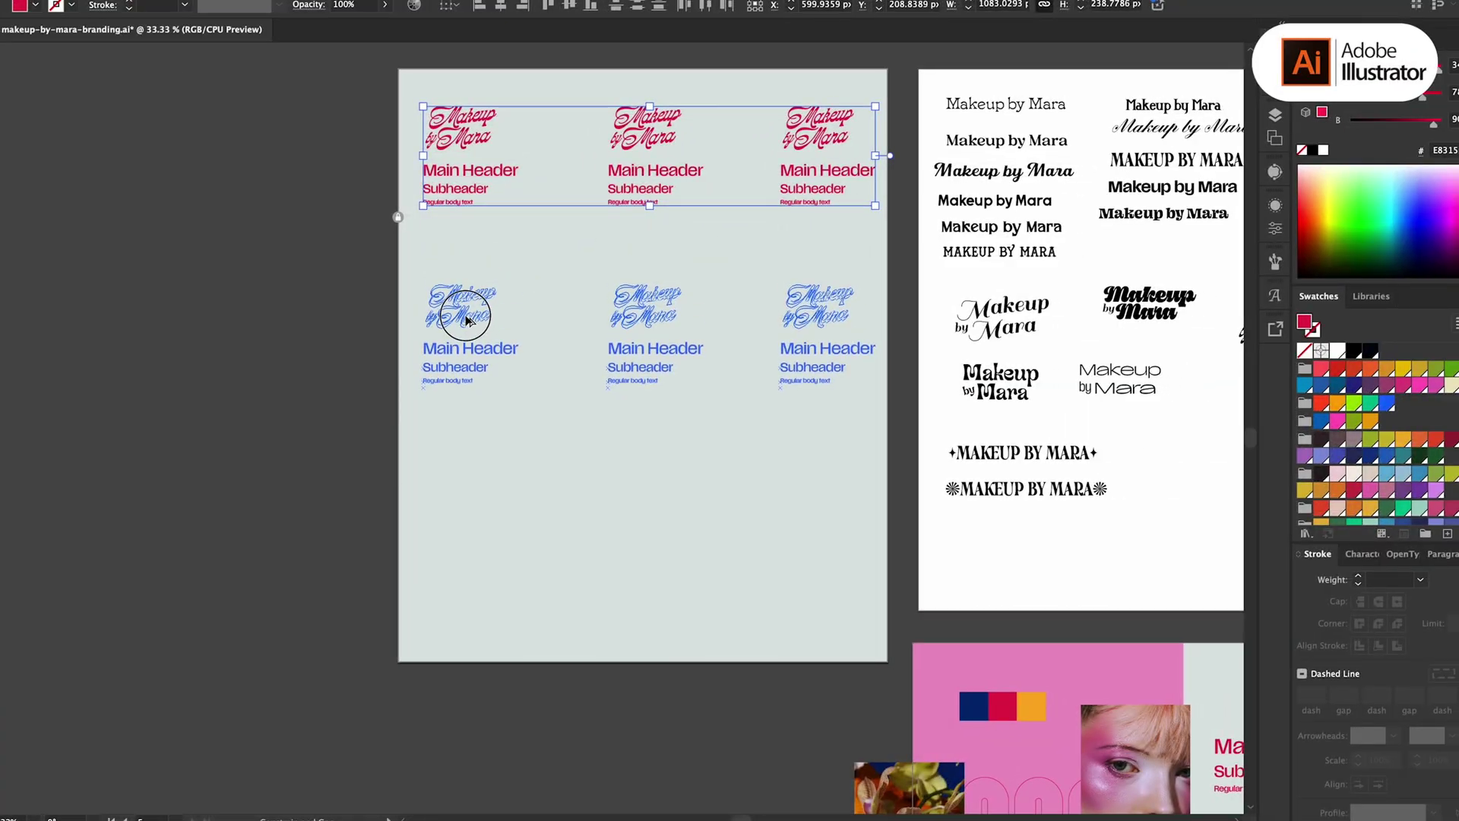
- Add a third row of typography samples and zoom to actual size
drag(466, 319, 465, 320)
key(ctrl+d)
key(ctrl+1)
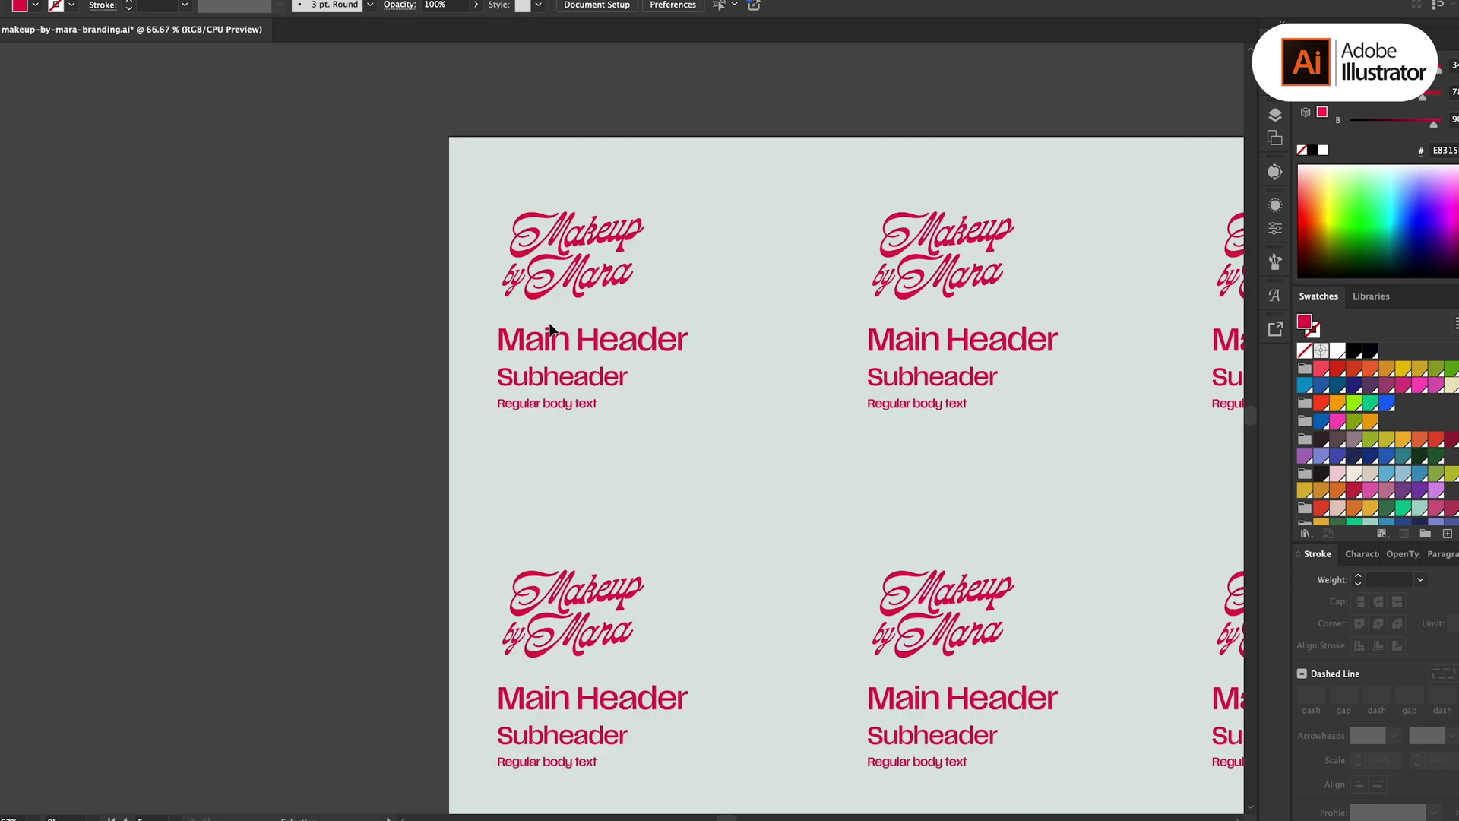
- Adjust the Main Header's font style and letter spacing, and make the Subheader Semibold Italic
click(690, 391)
click(704, 5)
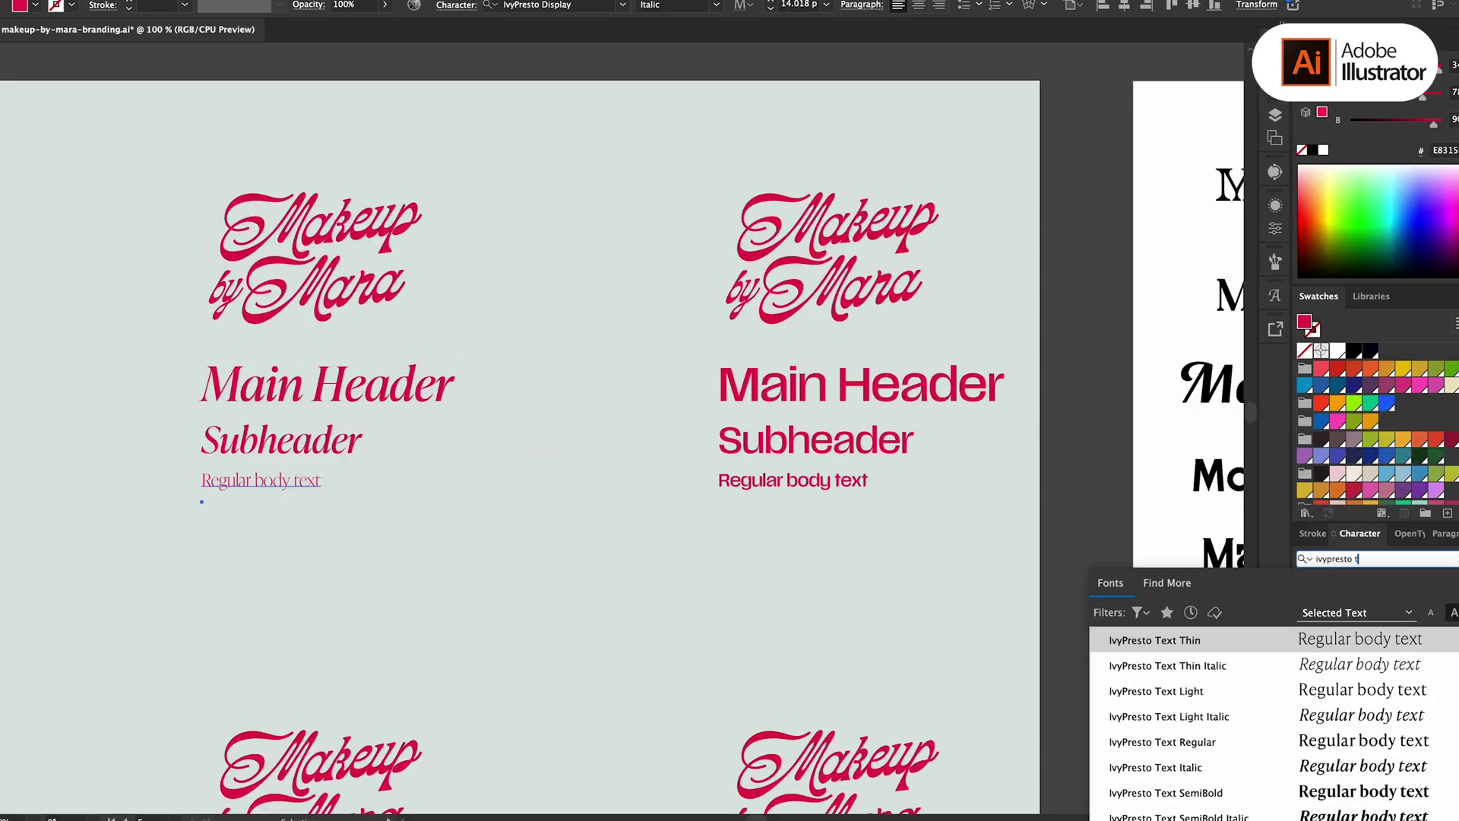
click(1439, 658)
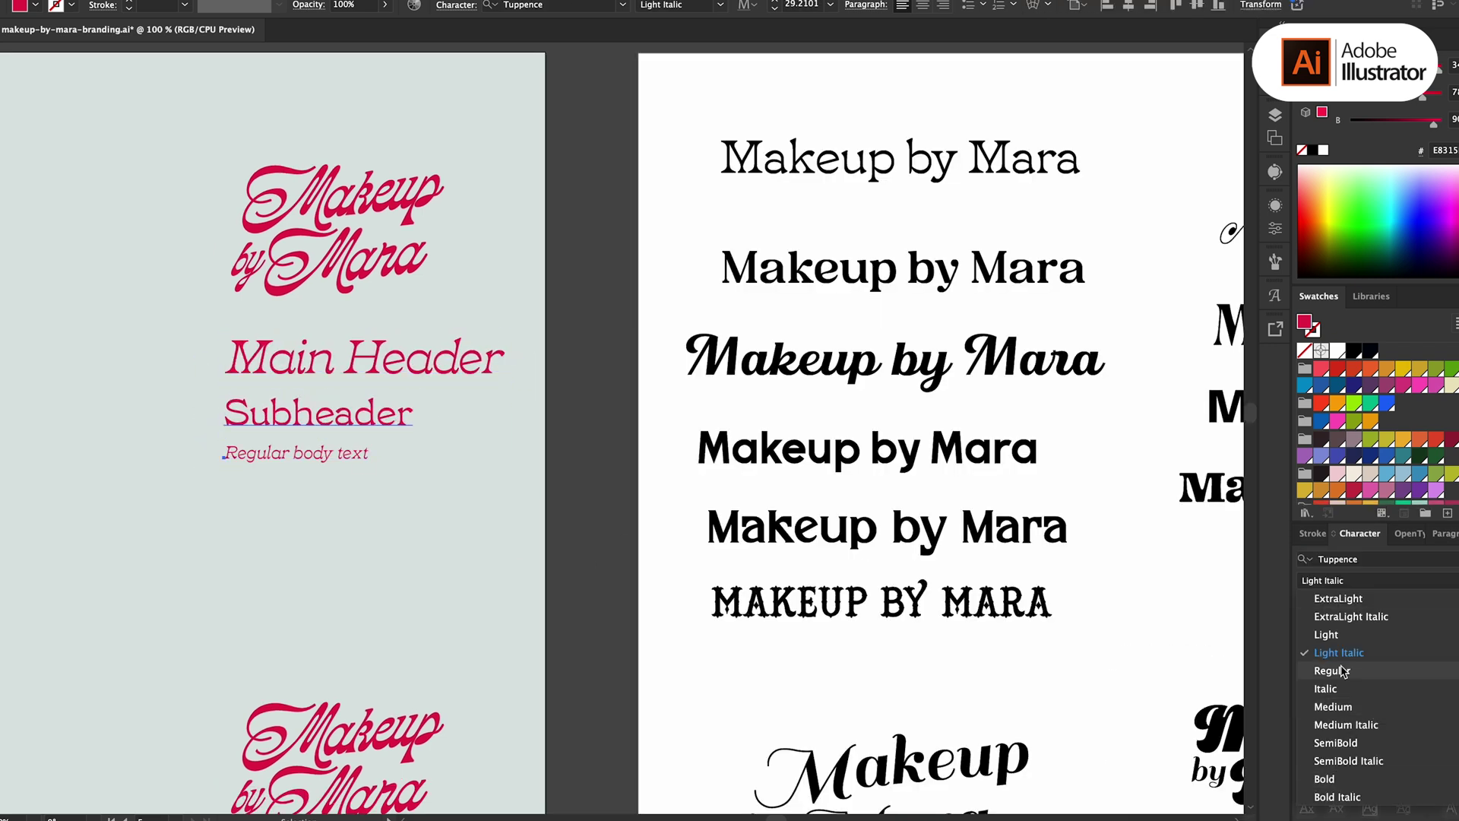
click(1349, 688)
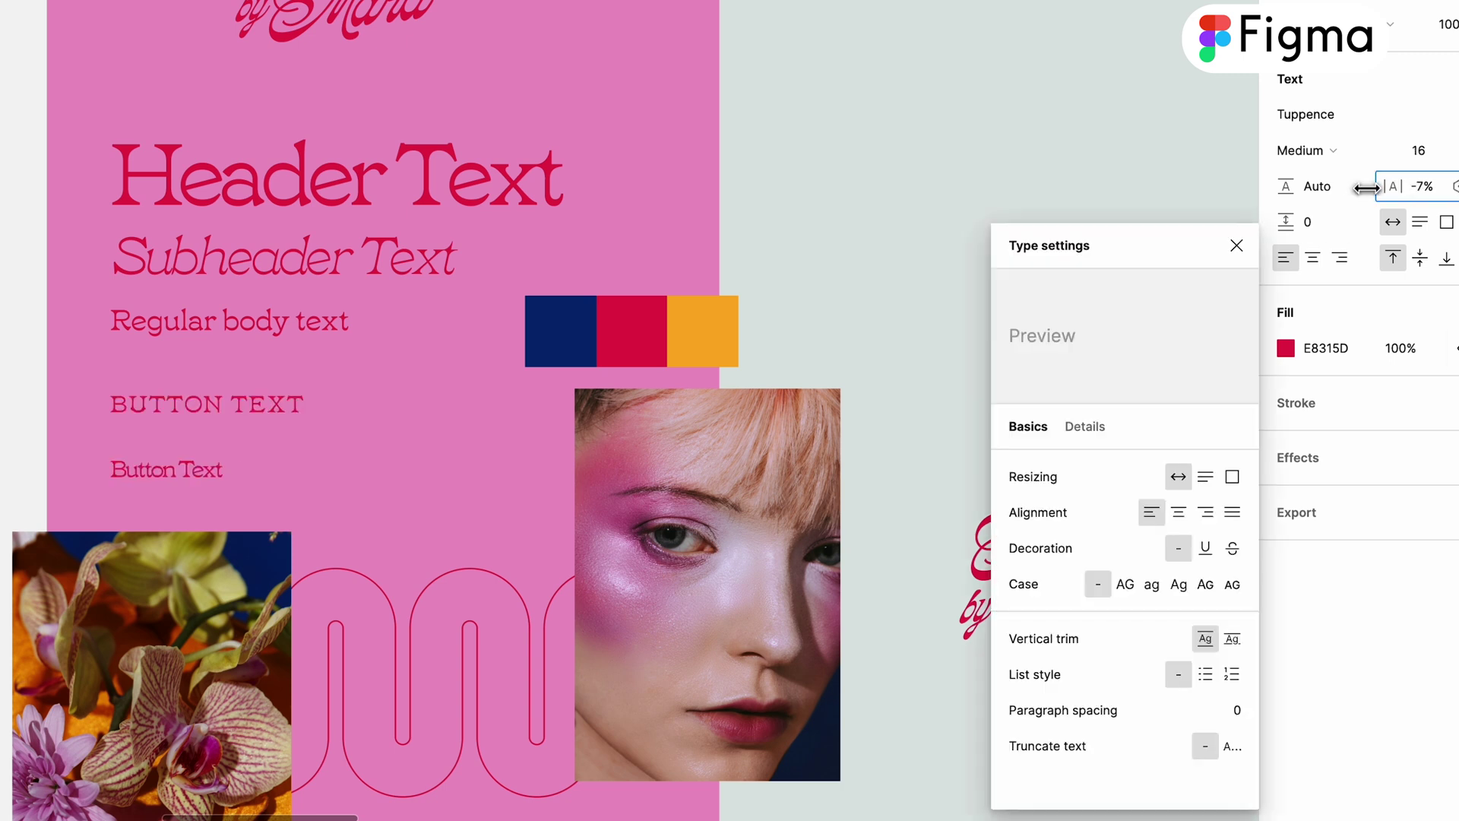
- Make the button text Bold Italic, raise the Button Text sample, and copy Click Here rightward
click(1306, 150)
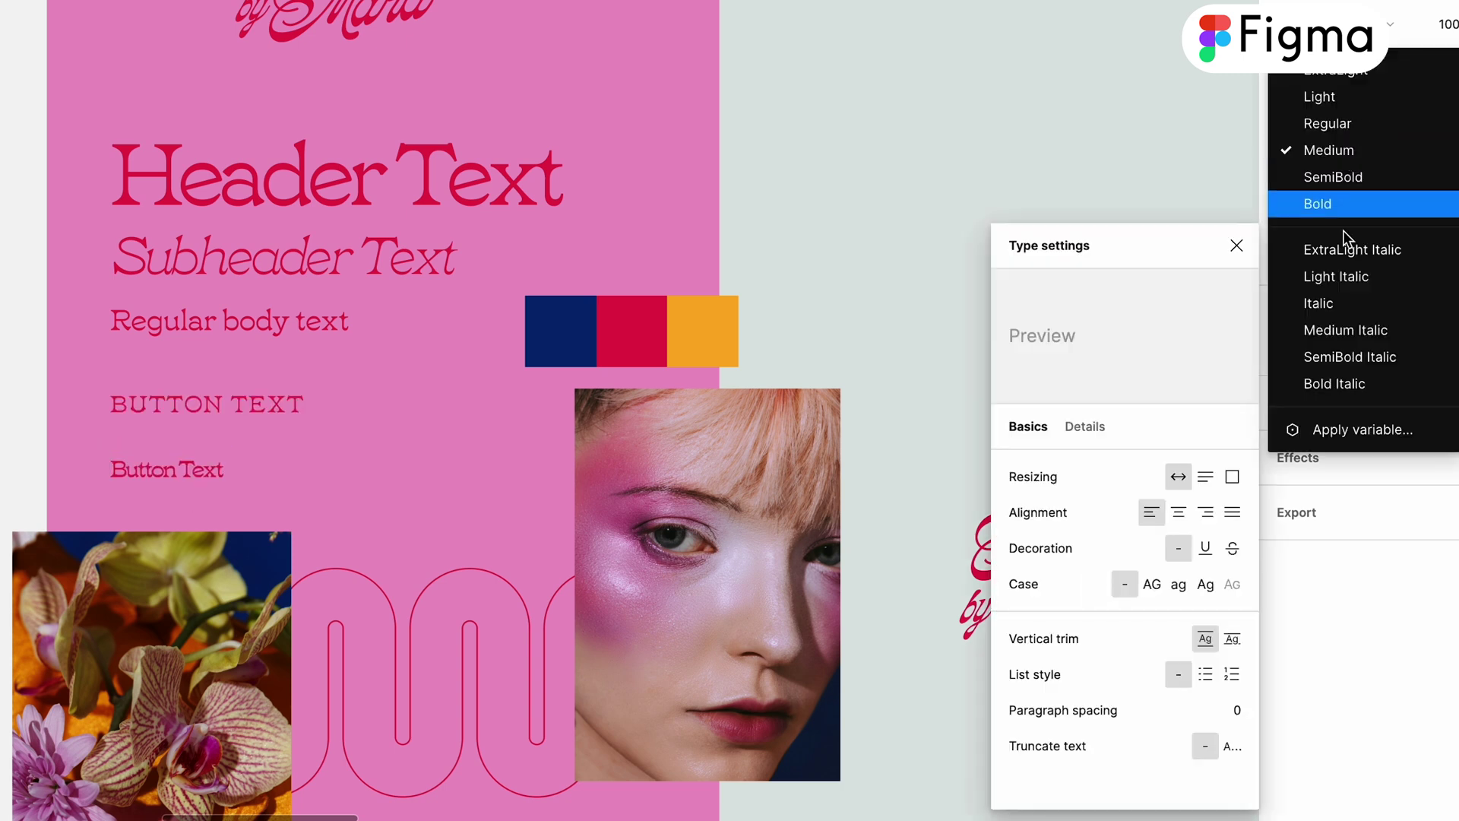
click(1325, 384)
drag(205, 462, 205, 446)
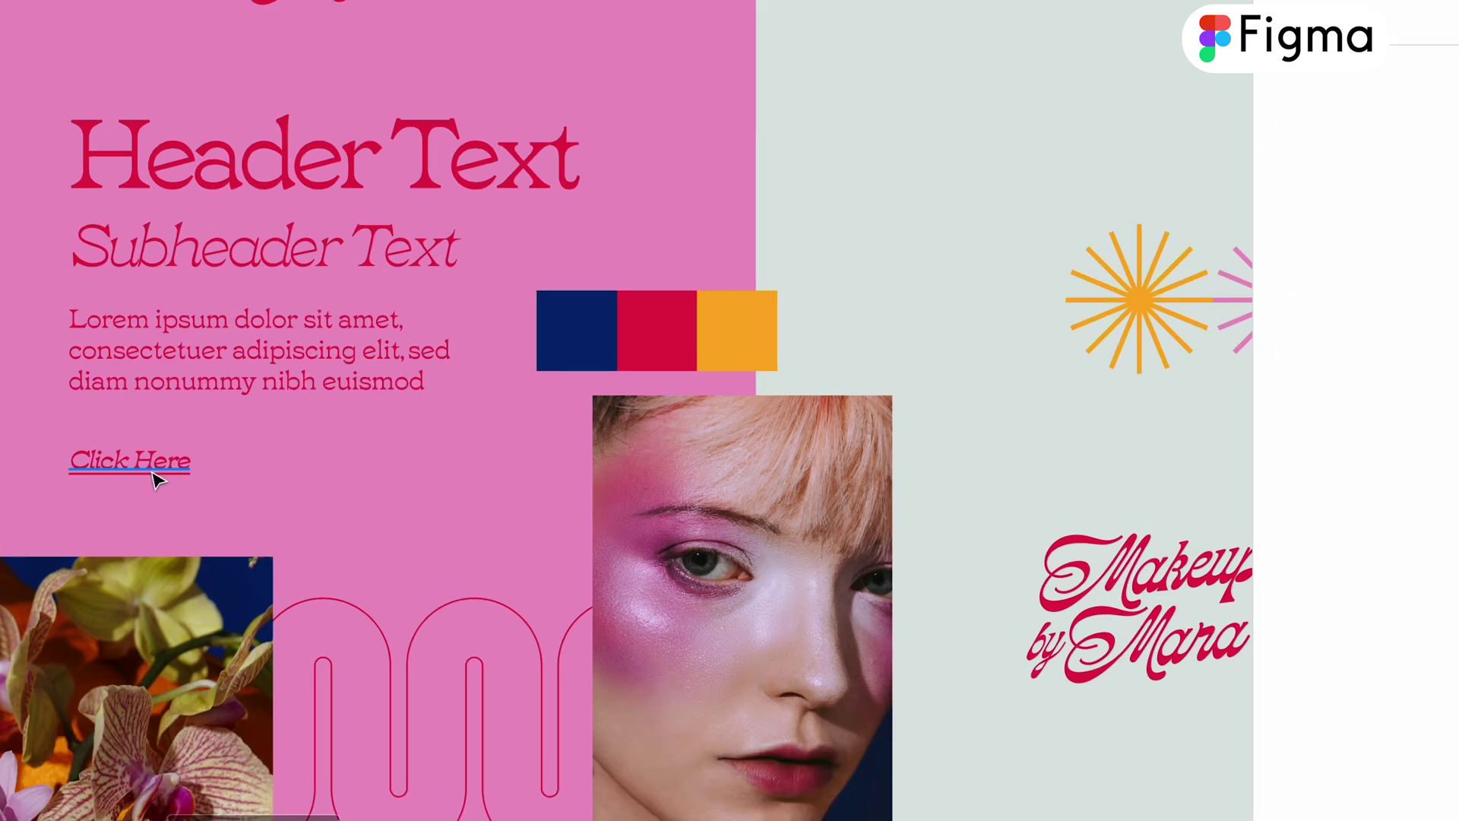
drag(153, 476, 440, 467)
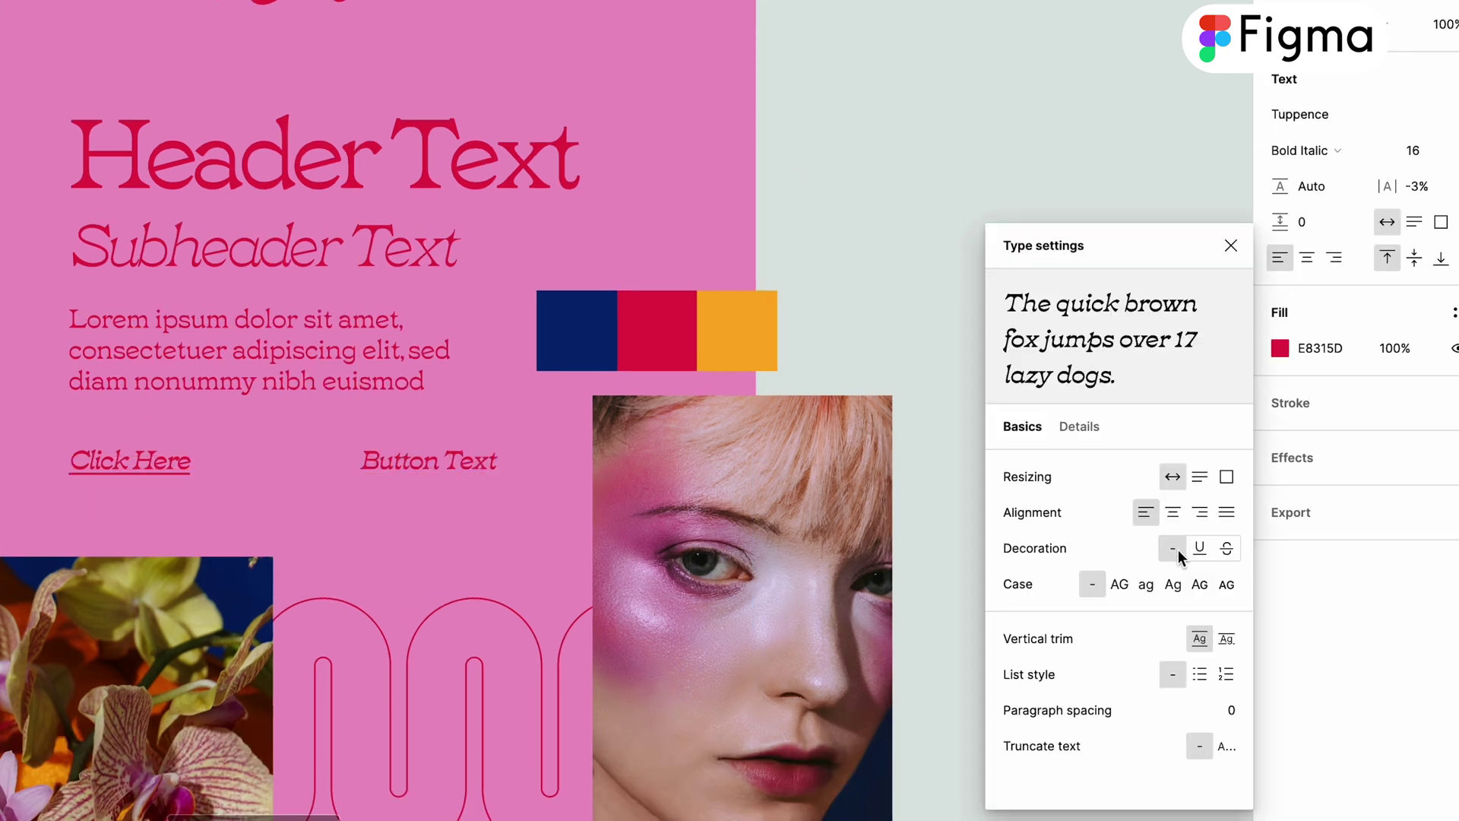
- Draw an ellipse around Button Text and give it a C8102E red stroke
key(r)
drag(424, 449, 440, 461)
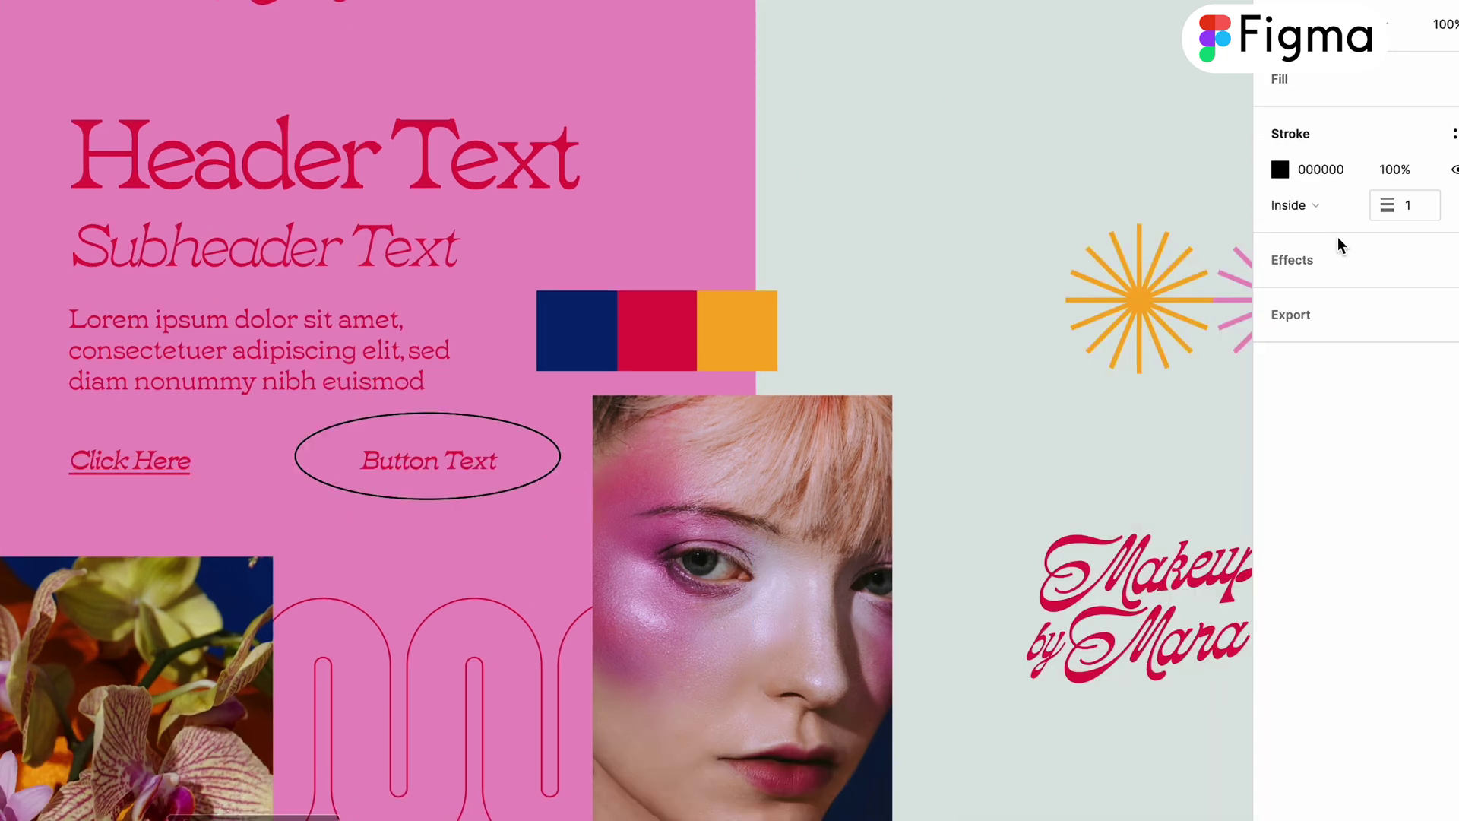
text(C8102E)
key(Return)
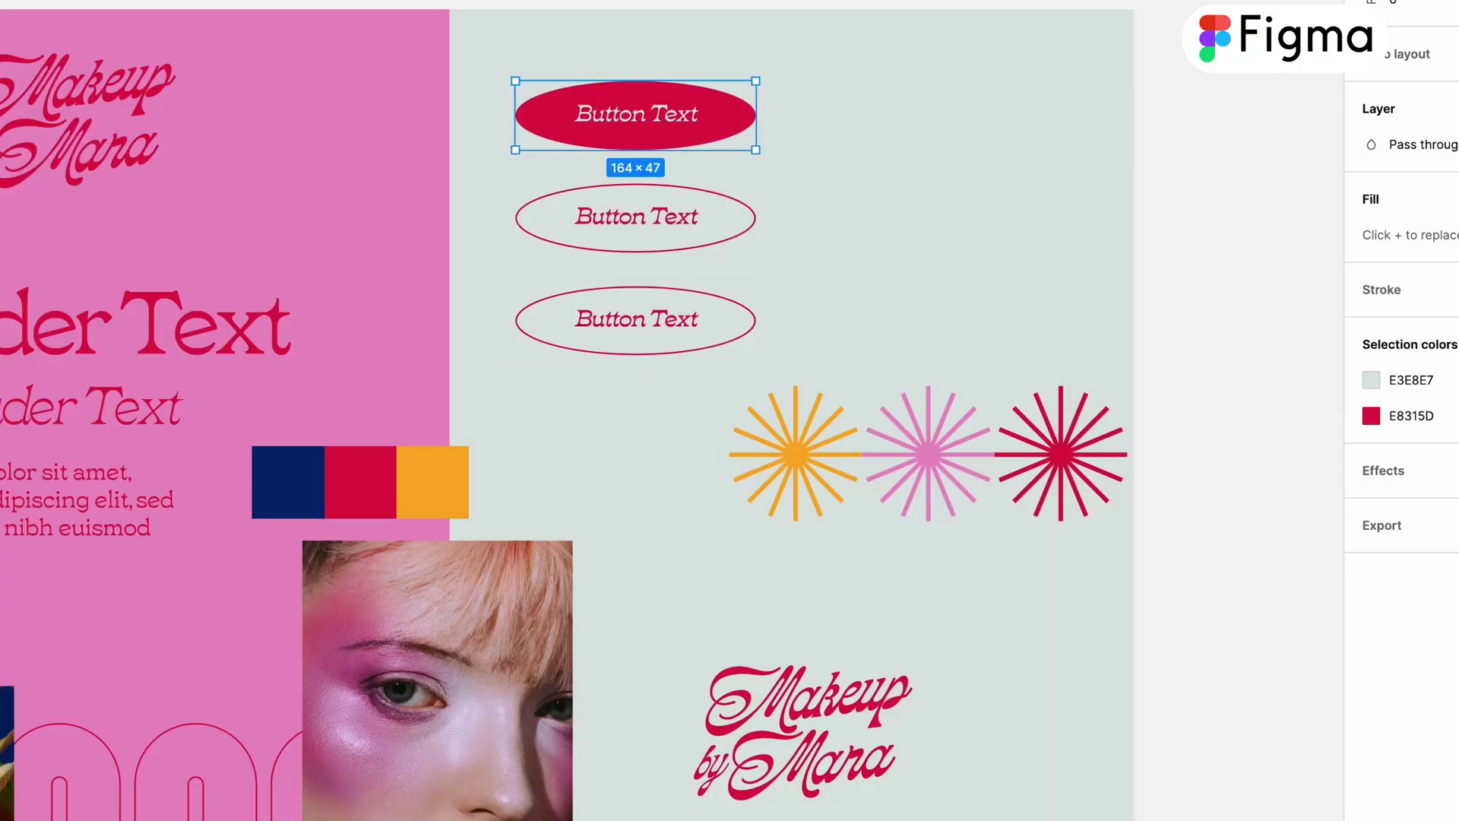
- Make the outlined button a component and test swapping its instance to secondary and back to primary
right_click(613, 319)
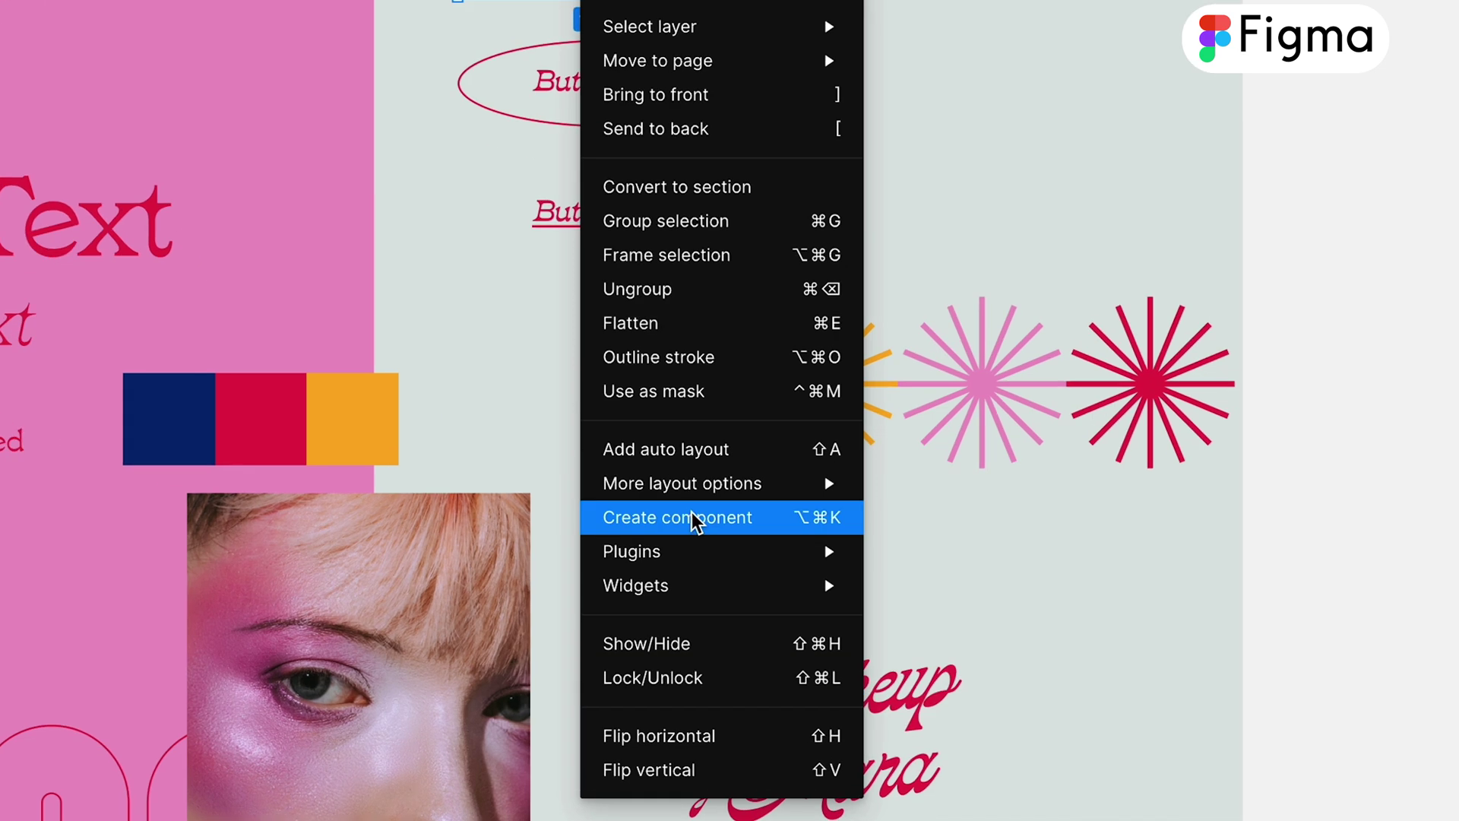
click(696, 524)
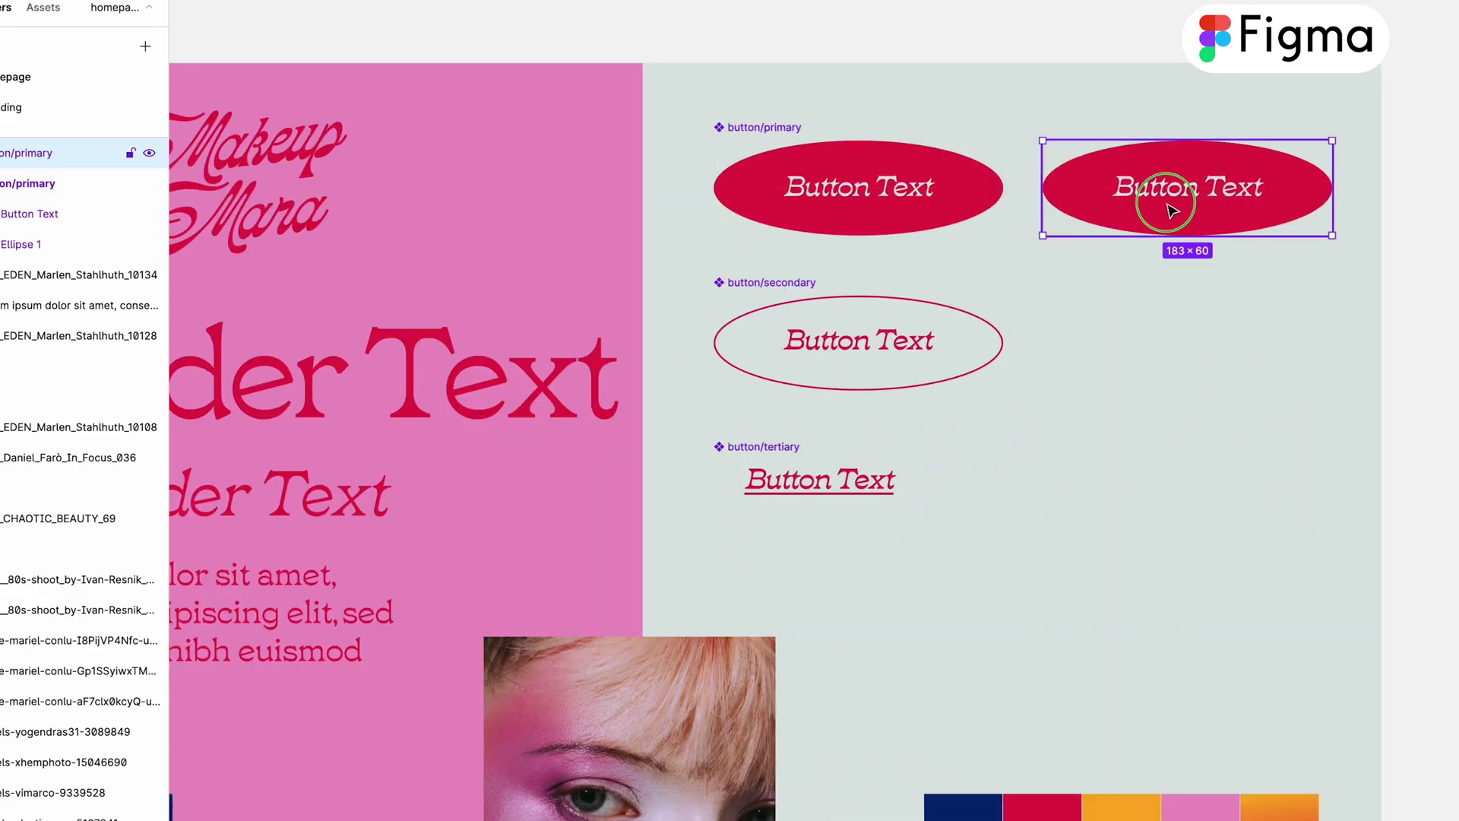
right_click(1173, 211)
mouse_move(1353, 606)
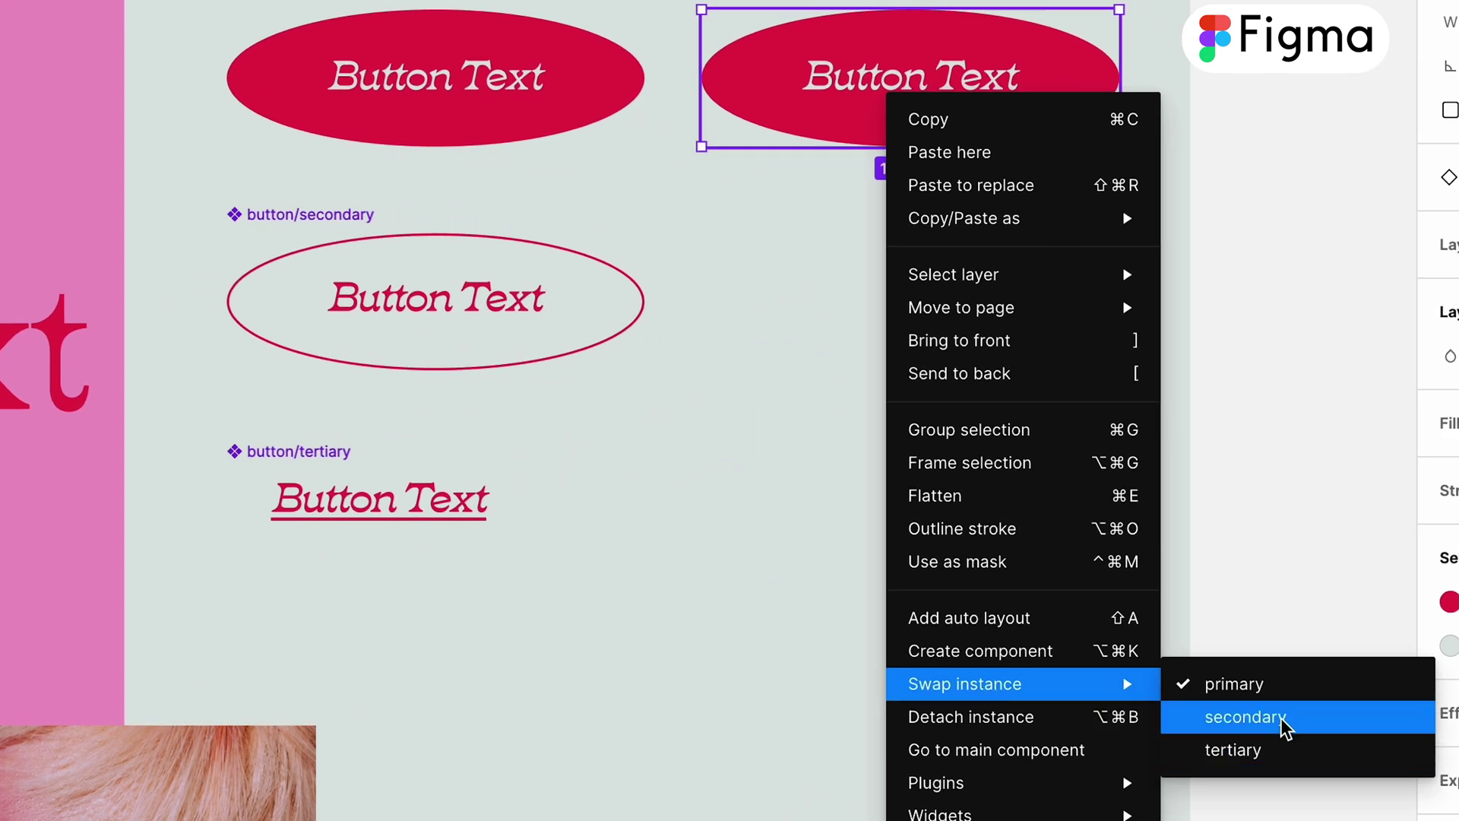
click(1283, 722)
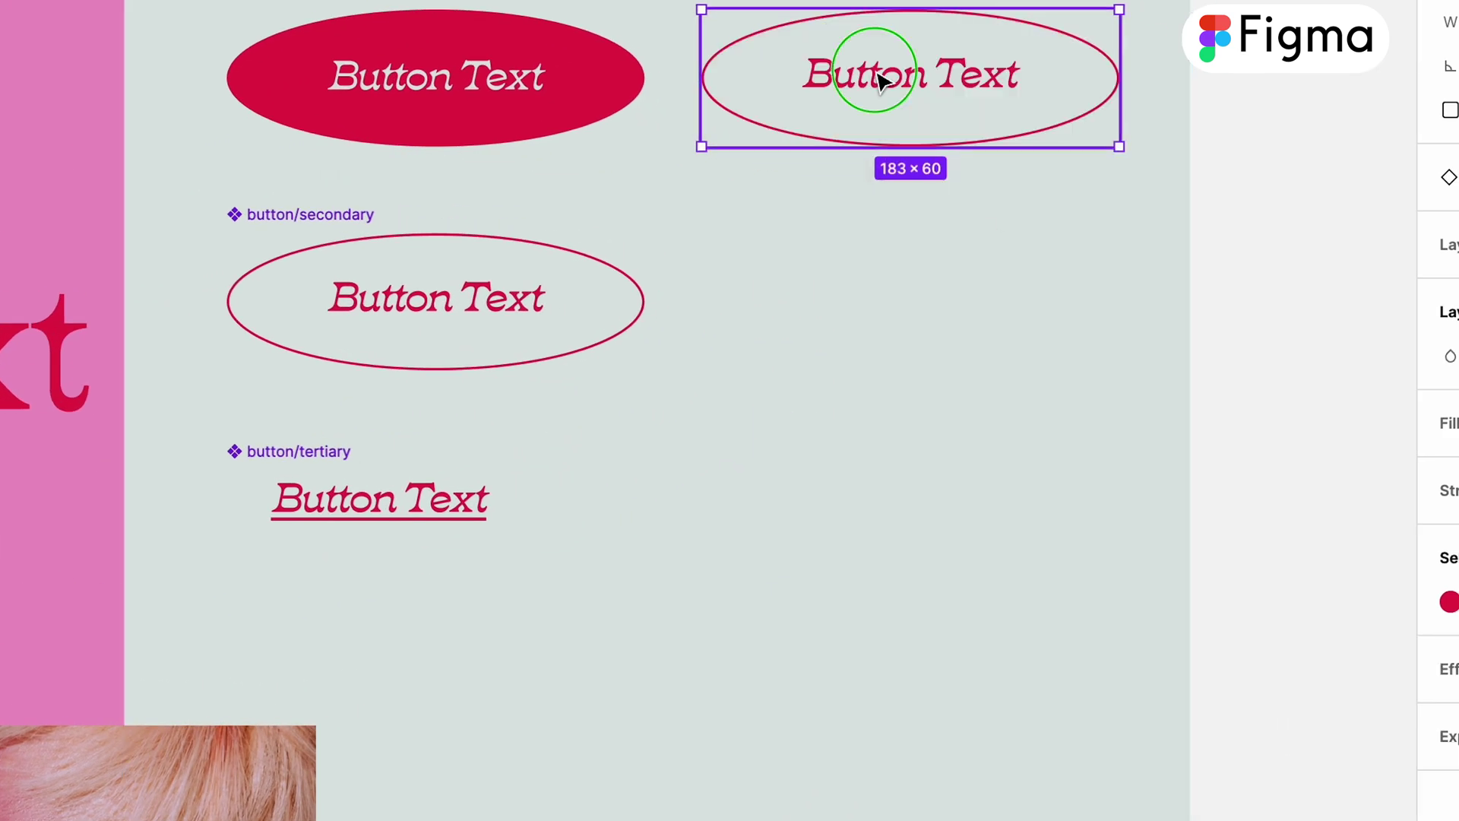
right_click(882, 74)
mouse_move(899, 669)
click(1220, 655)
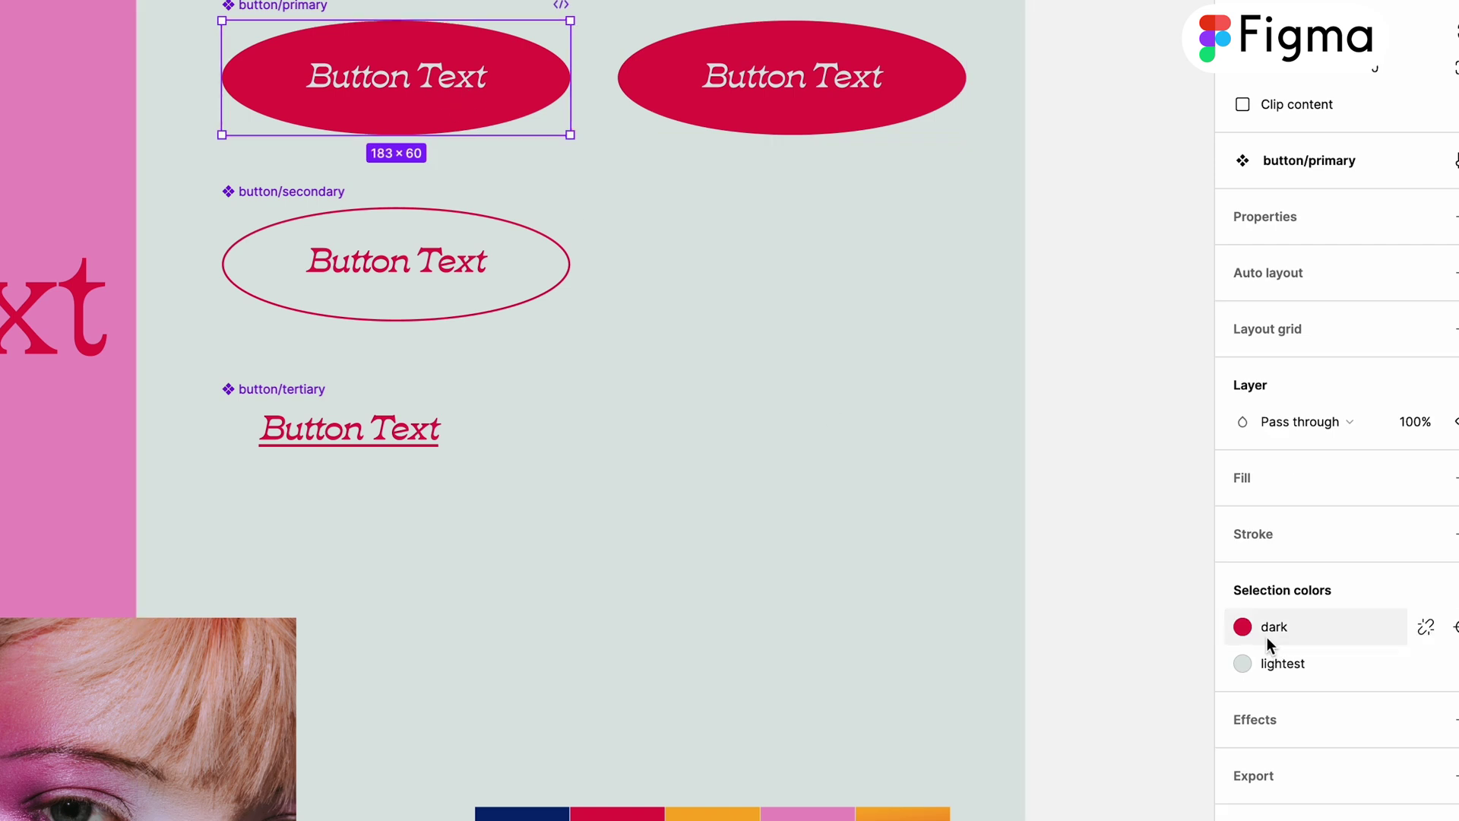
- Fill the buttons with the accent colour style and colour their text with the dark style
click(1243, 627)
click(1026, 753)
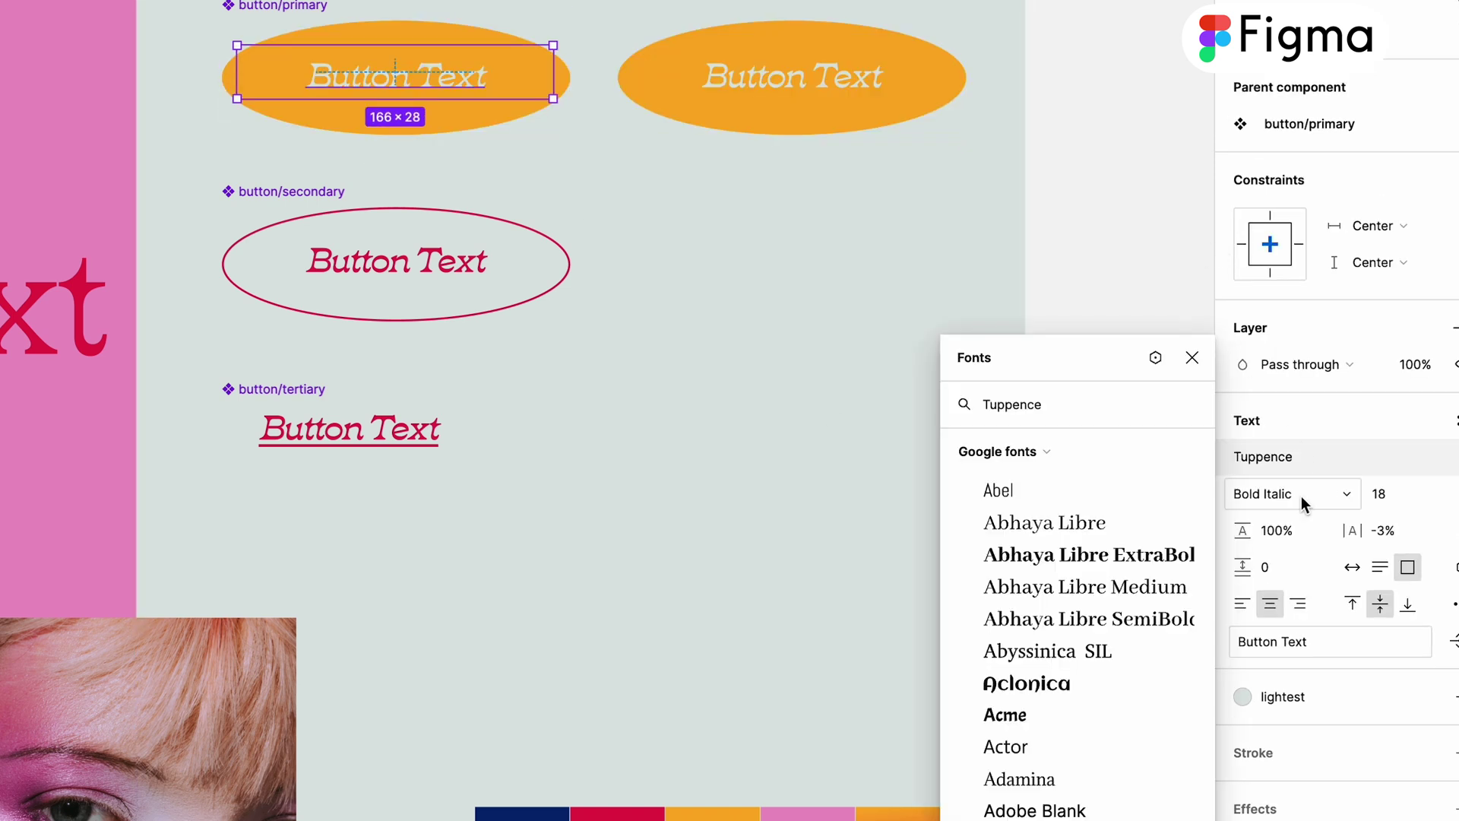
click(1275, 699)
click(999, 645)
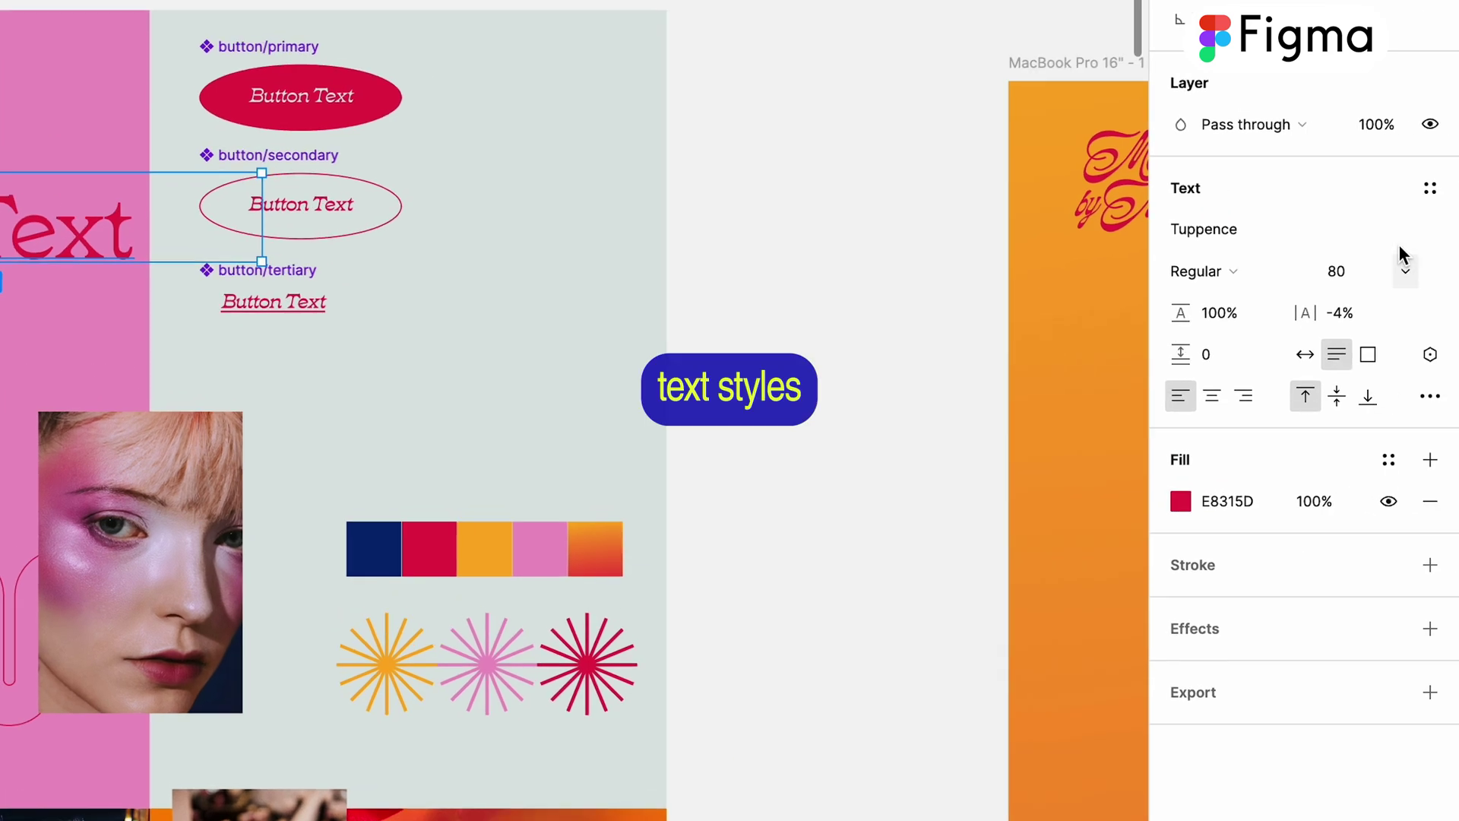
- Create a 'header' text style and a colour style named 'dark'
click(1431, 189)
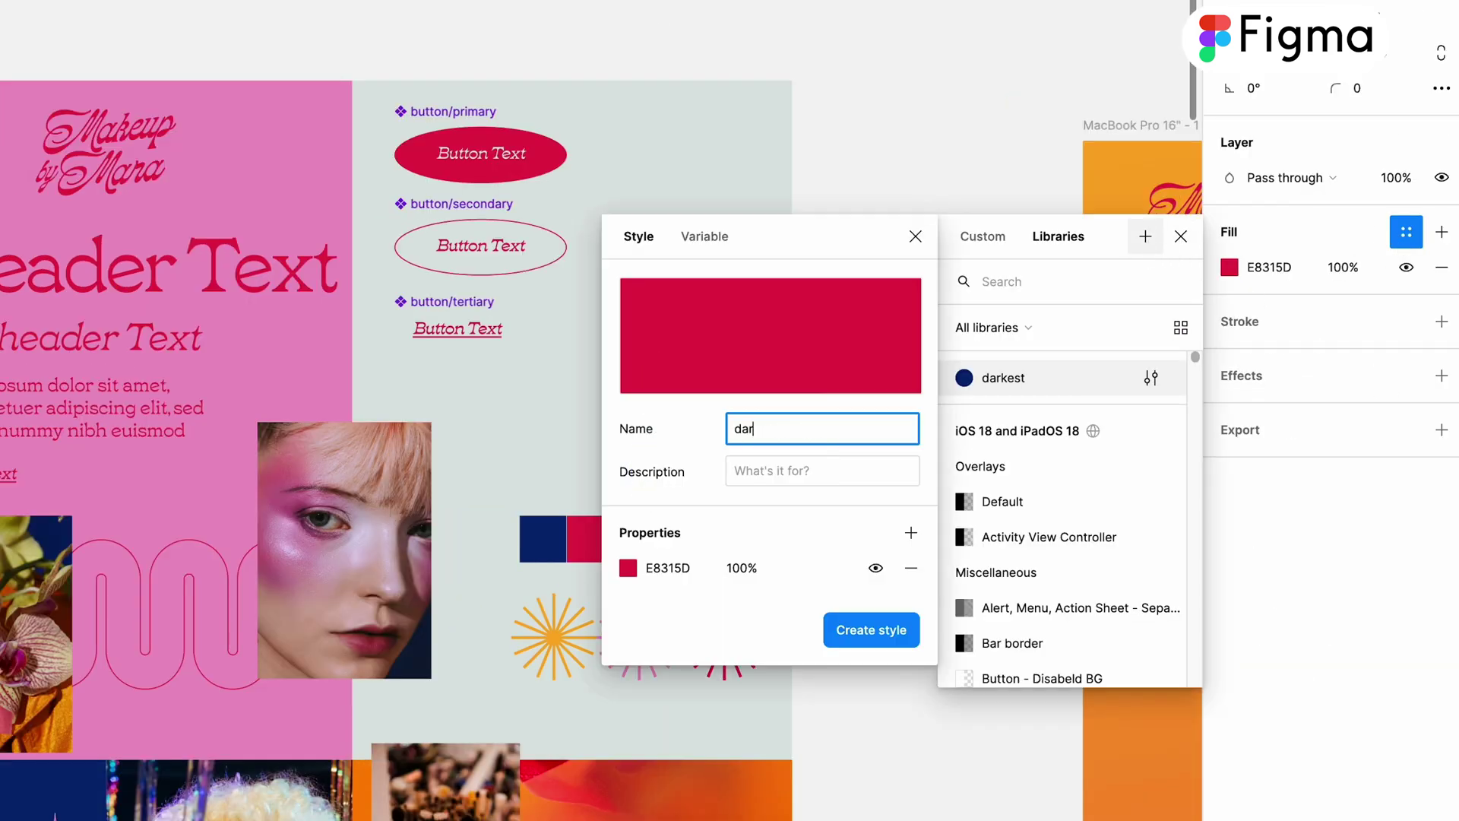
text(k)
key(Return)
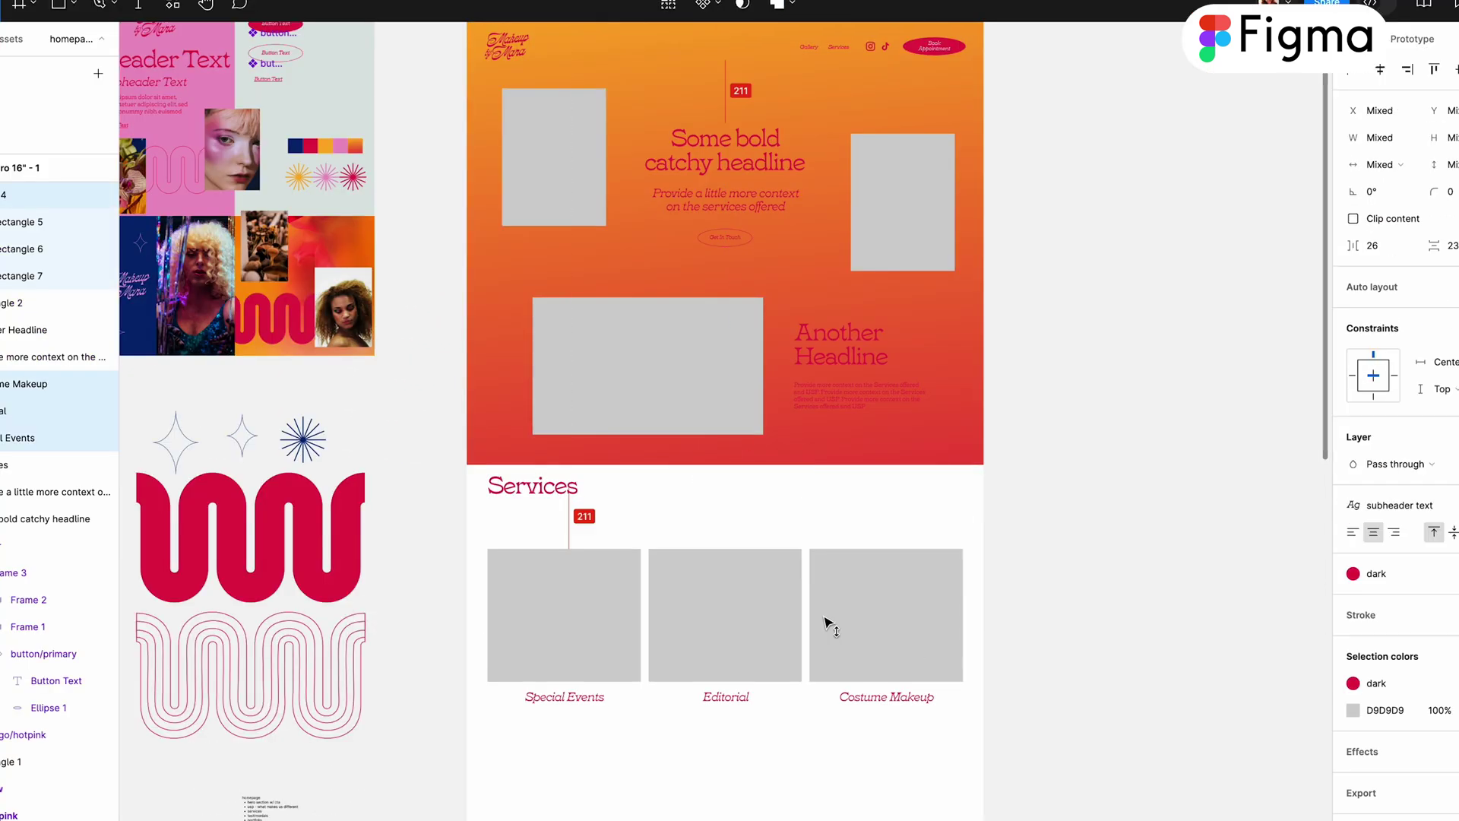
- Group the service cards, add a fitted navy 'darkest' background with 'light' text, and delete the grey arch
key(ctrl+g)
drag(473, 342, 990, 719)
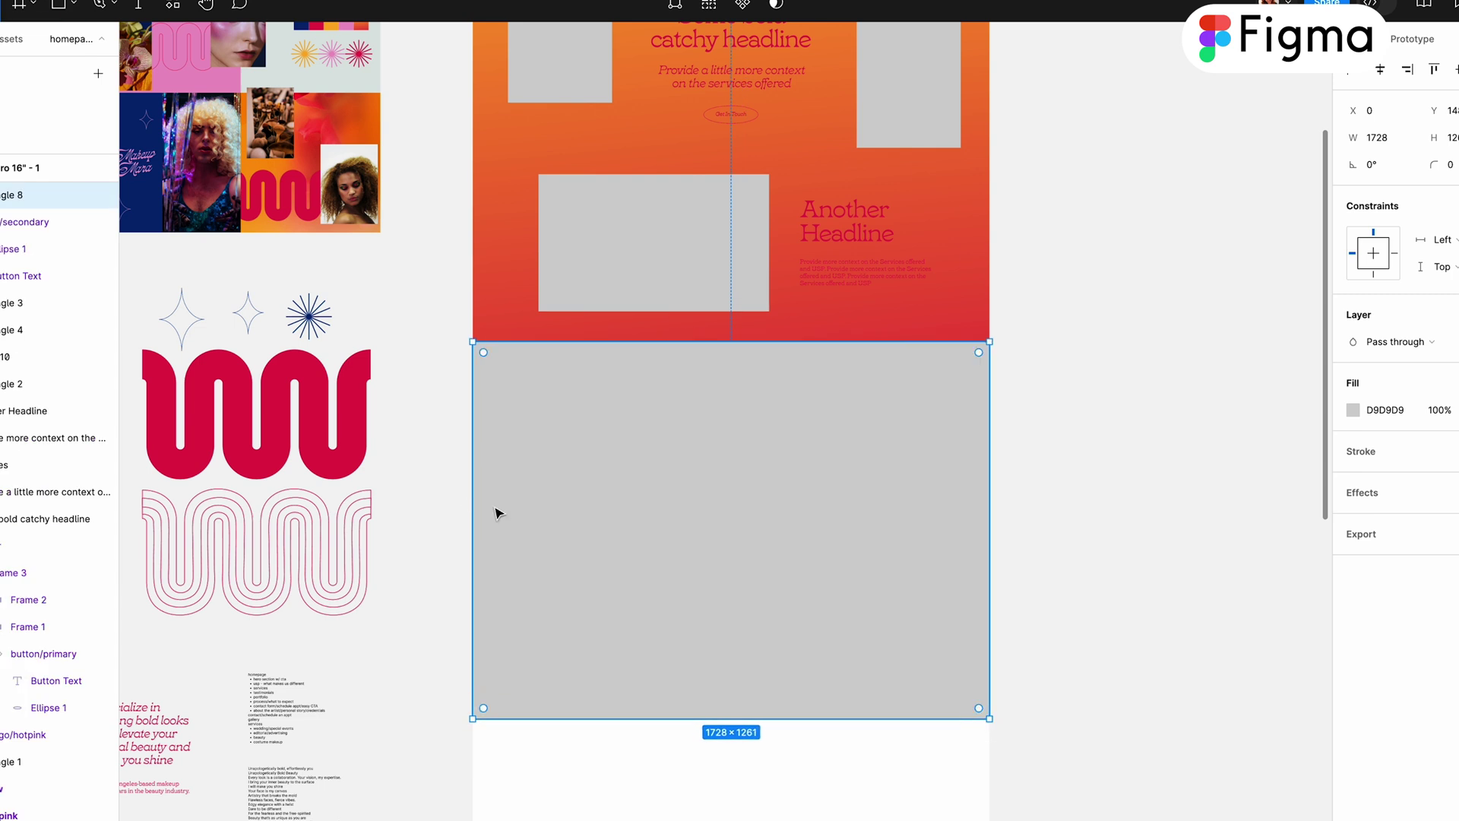
click(1176, 536)
click(1377, 551)
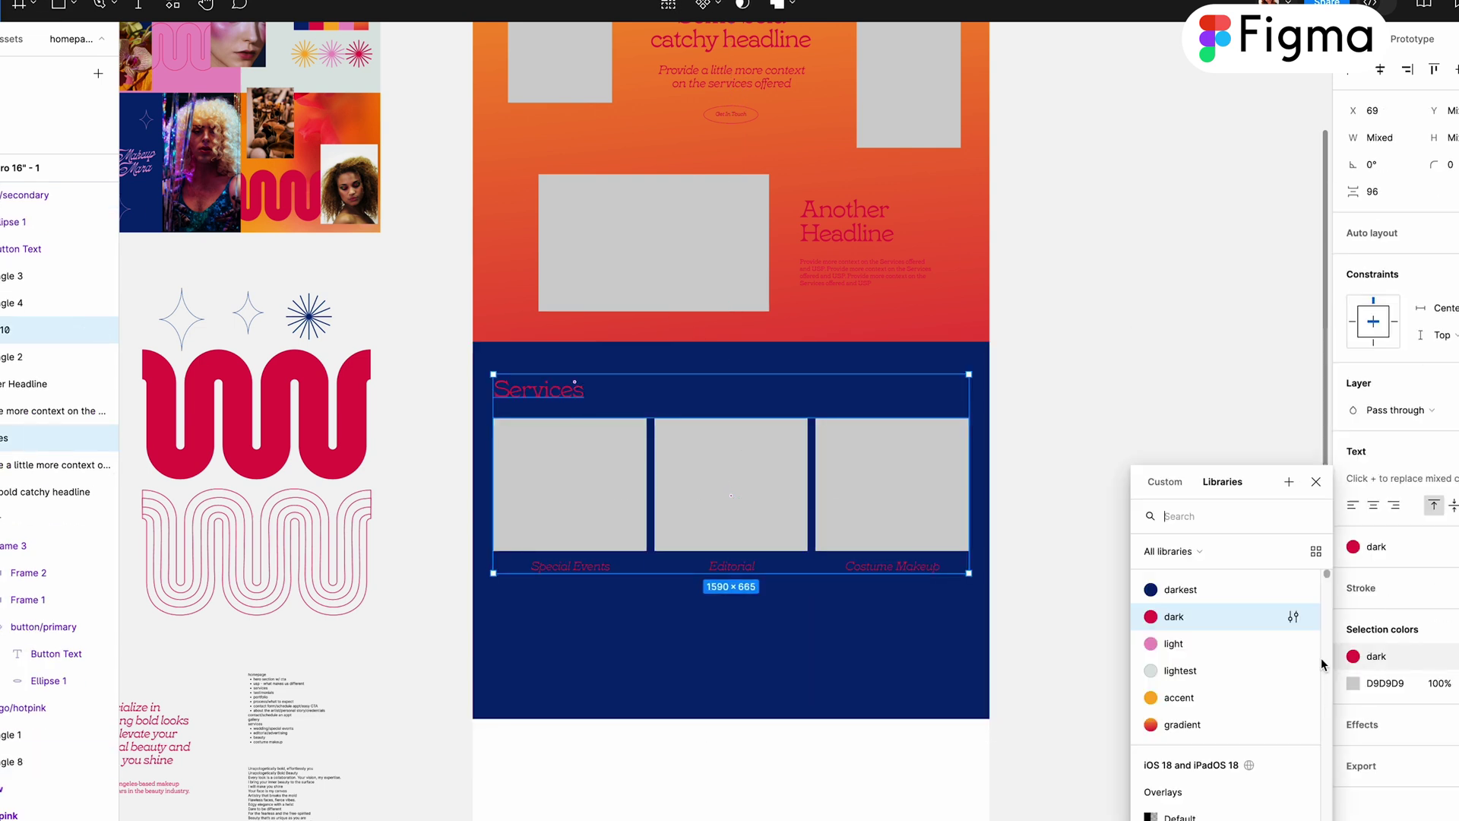
click(1180, 574)
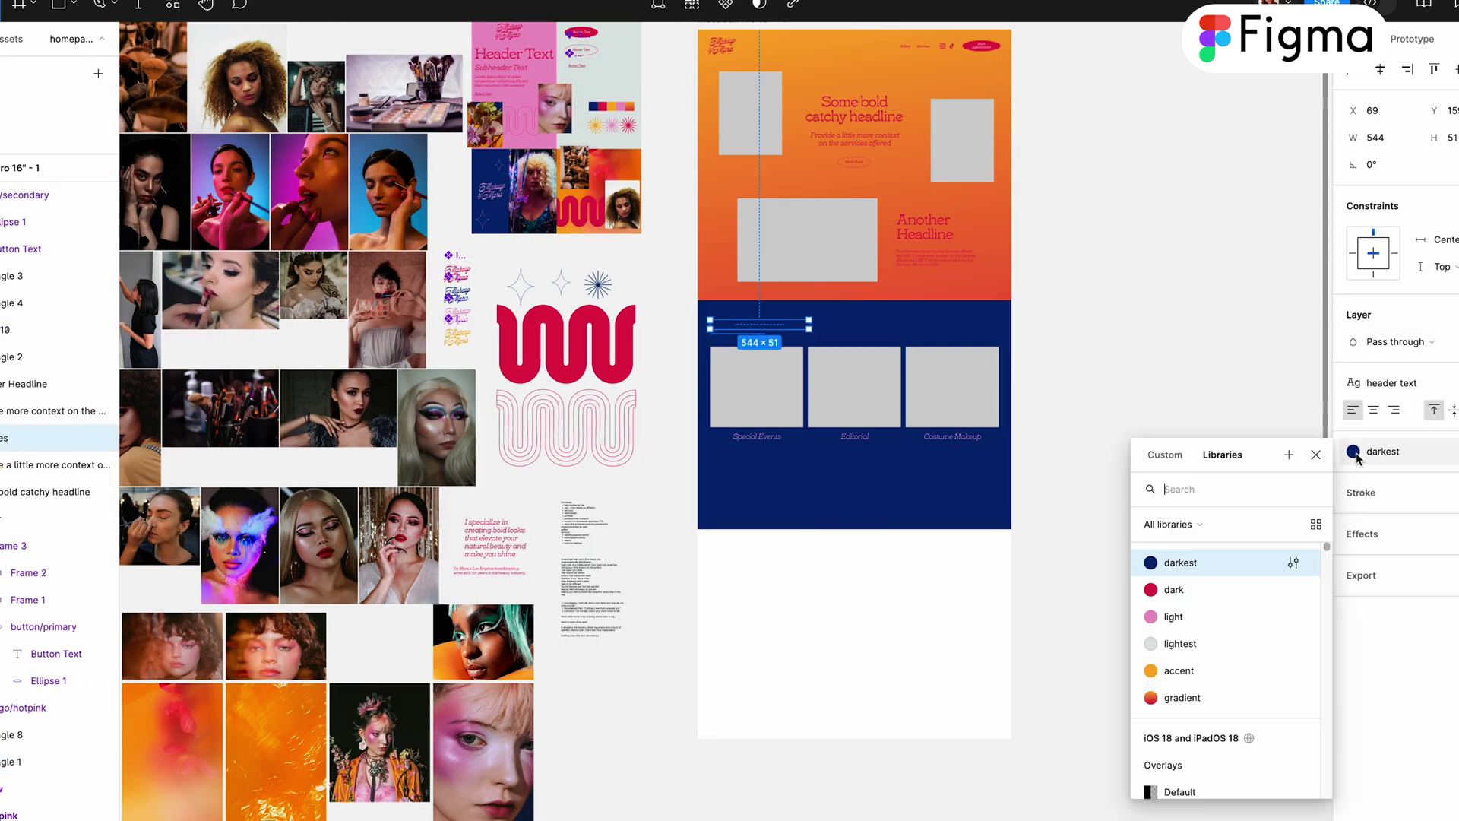
click(1155, 546)
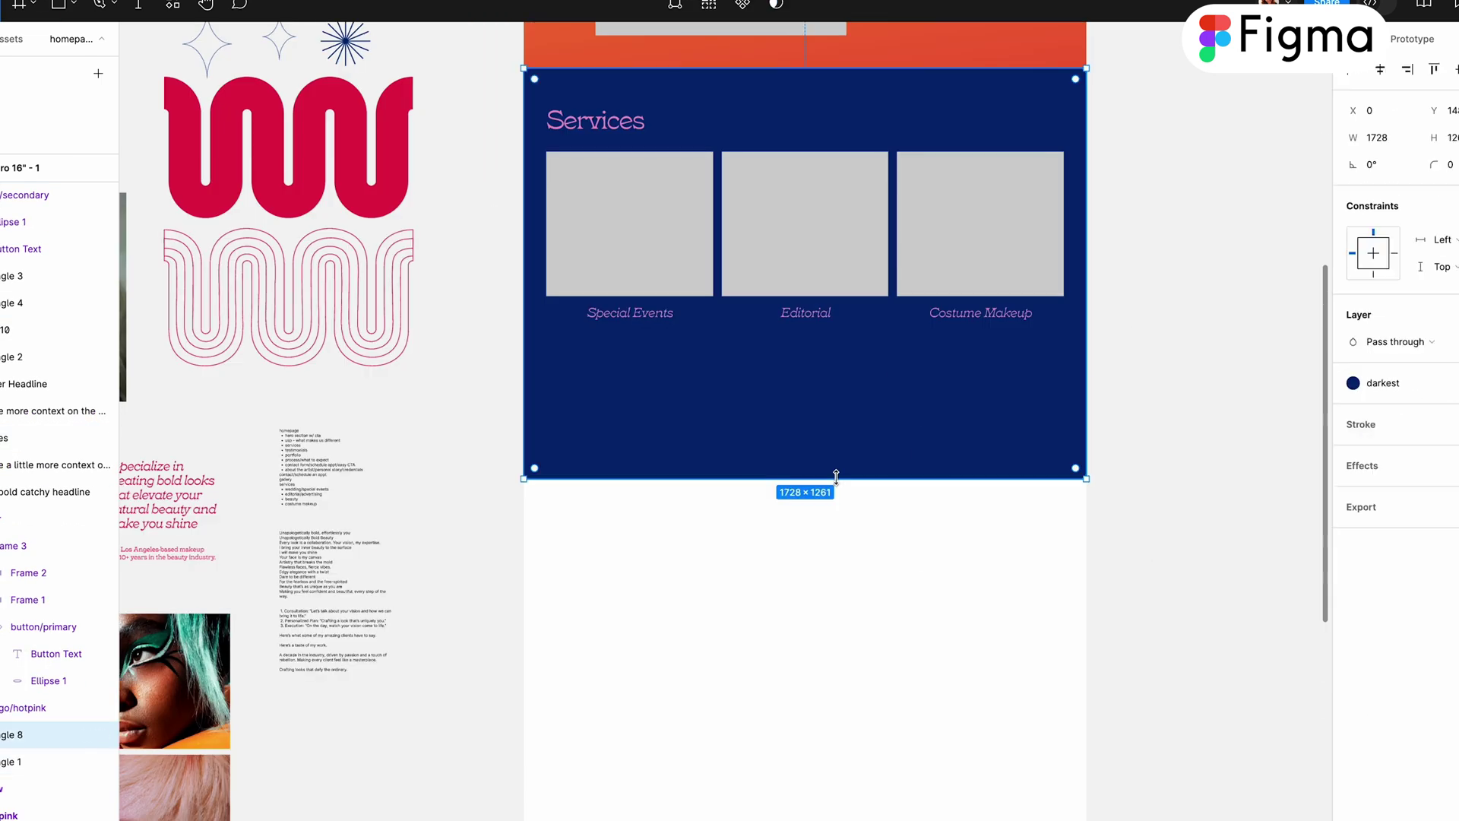
drag(951, 472, 951, 384)
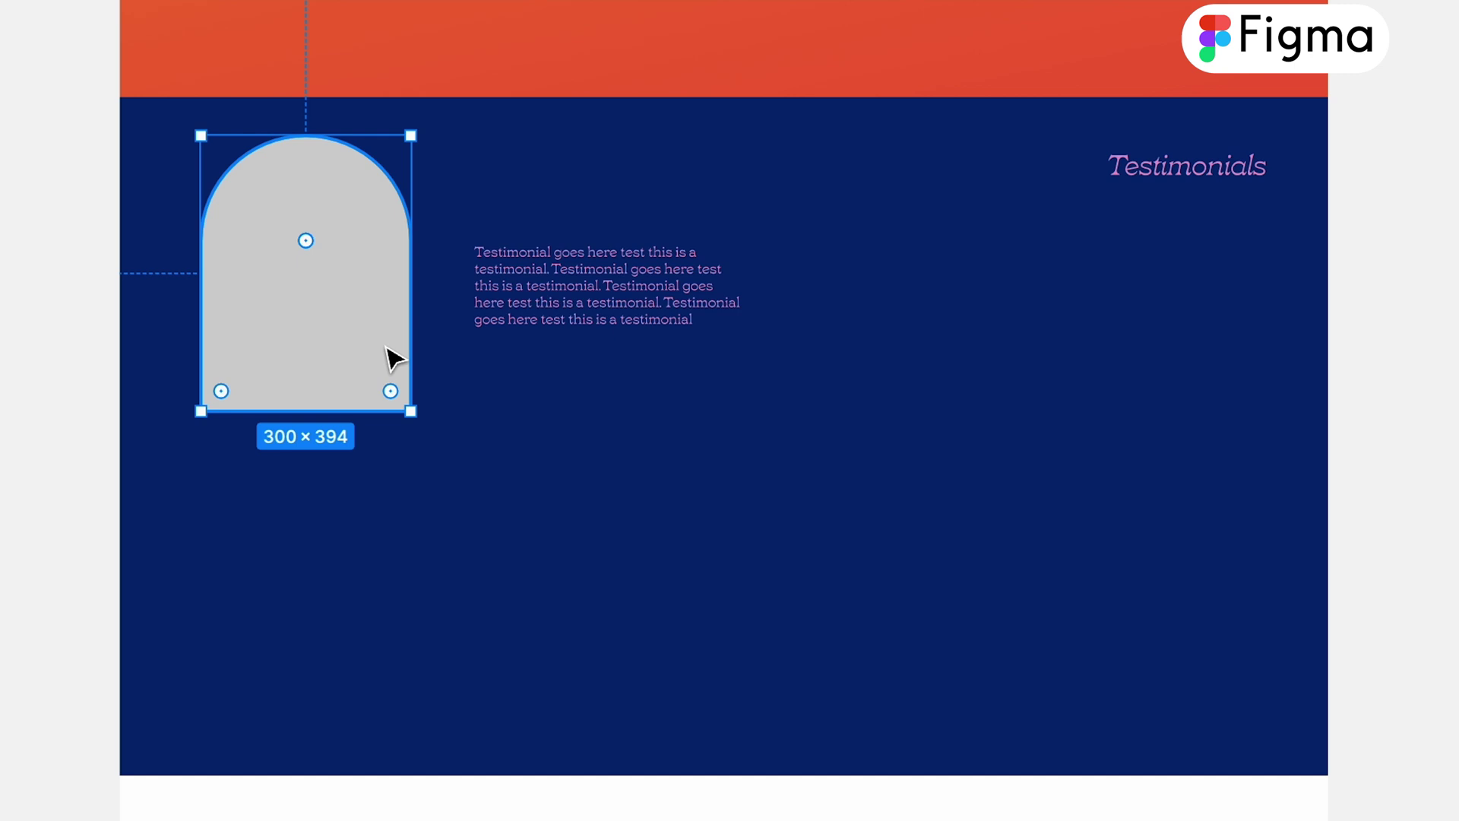
key(Delete)
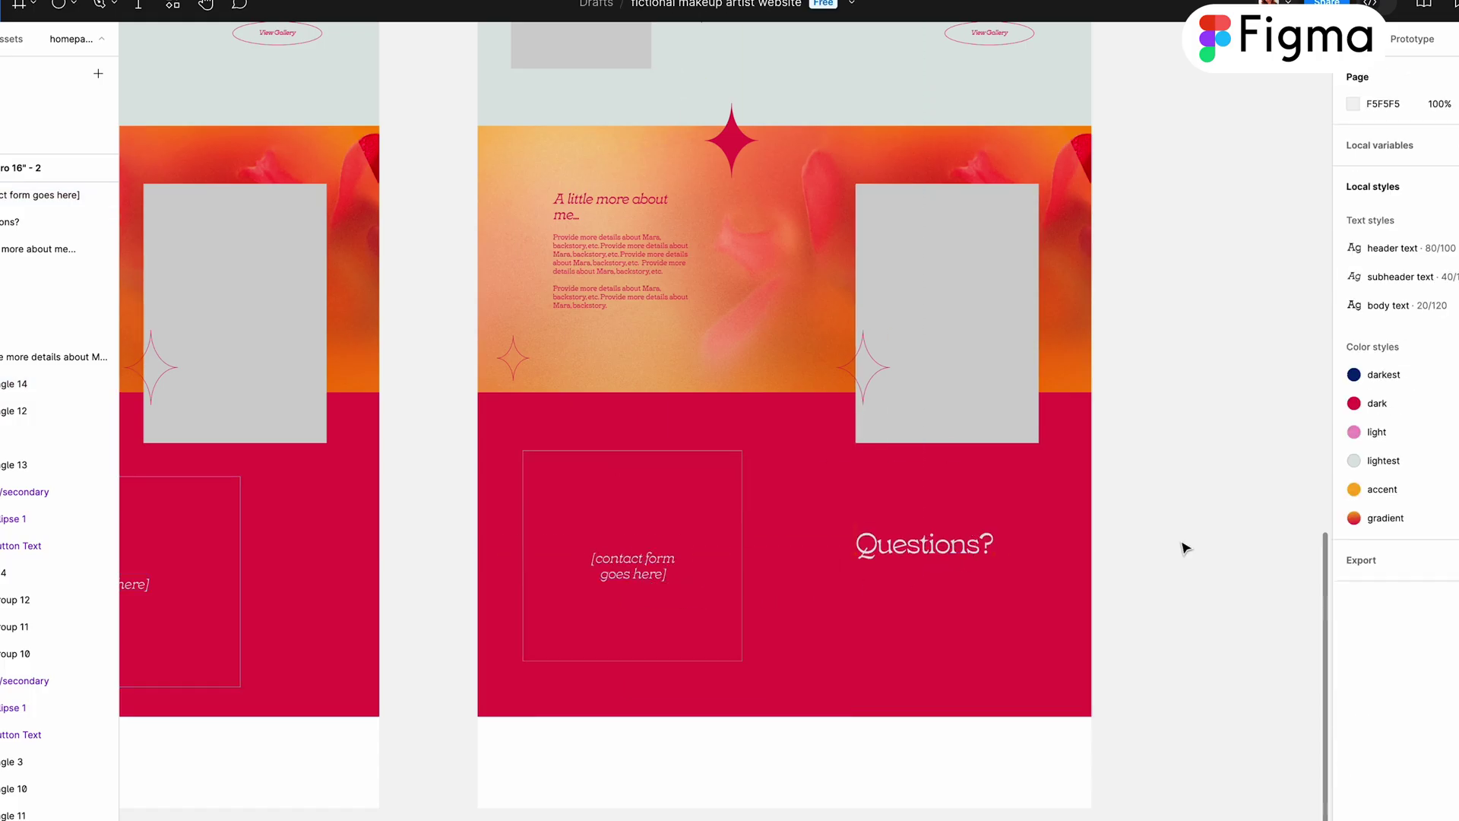
- Select the Questions? heading and duplicate the homepage into a third frame
scroll(1185, 547, down, 1)
click(902, 552)
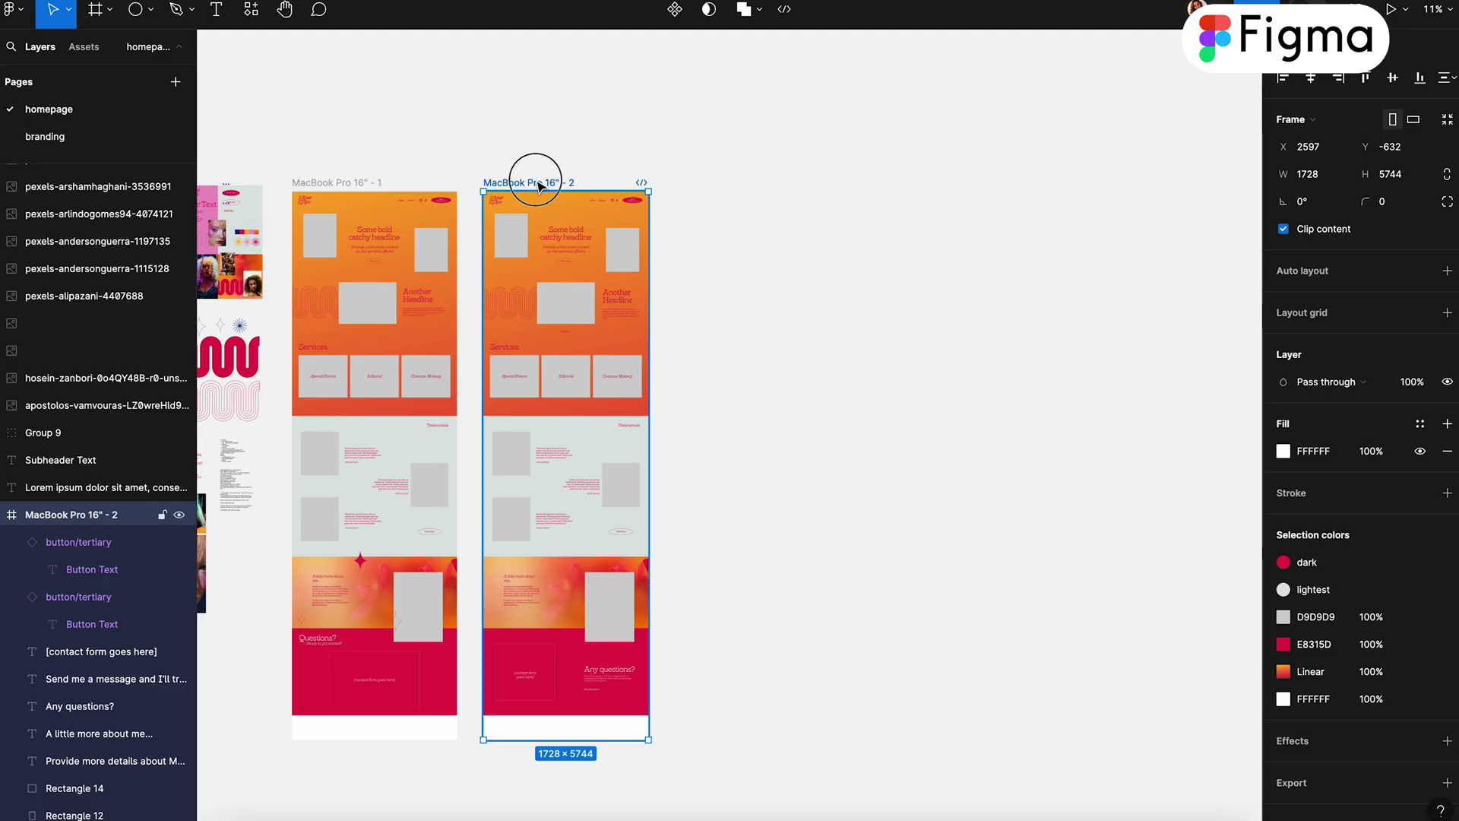
drag(532, 170, 751, 200)
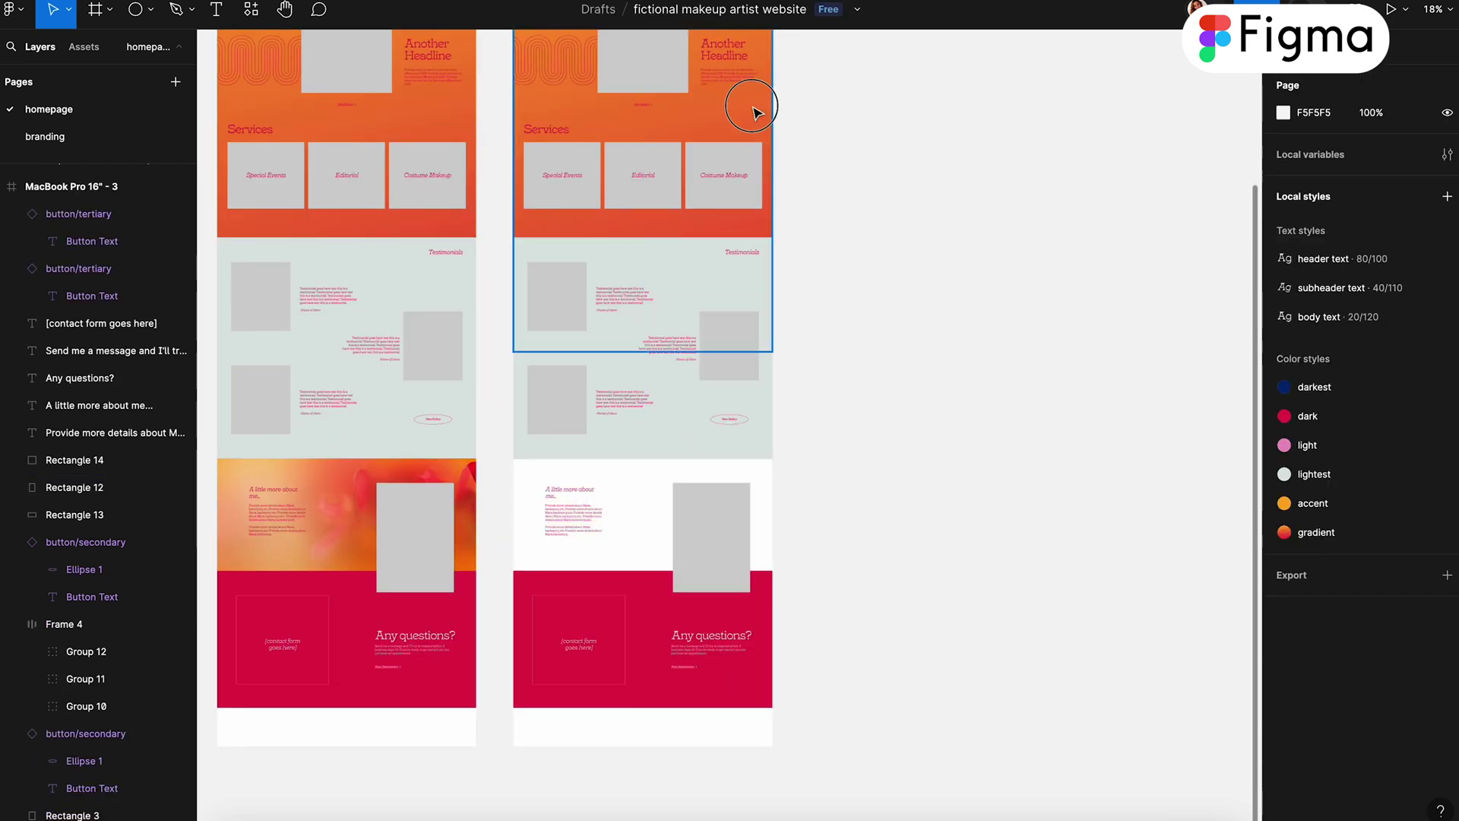
- In the third frame, rework the Testimonials backgrounds, moving Rectangle 15 up
click(657, 488)
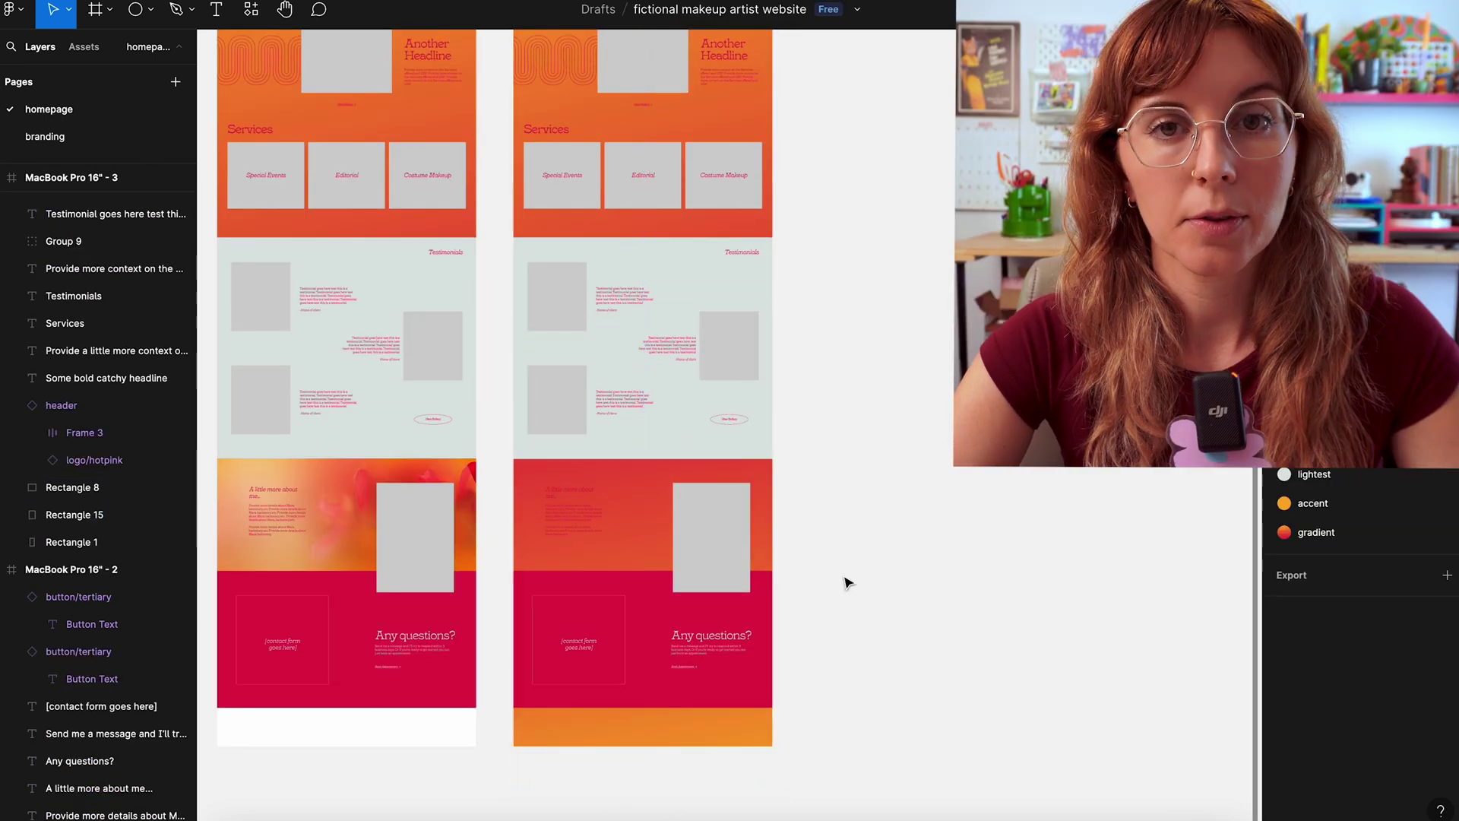
click(687, 449)
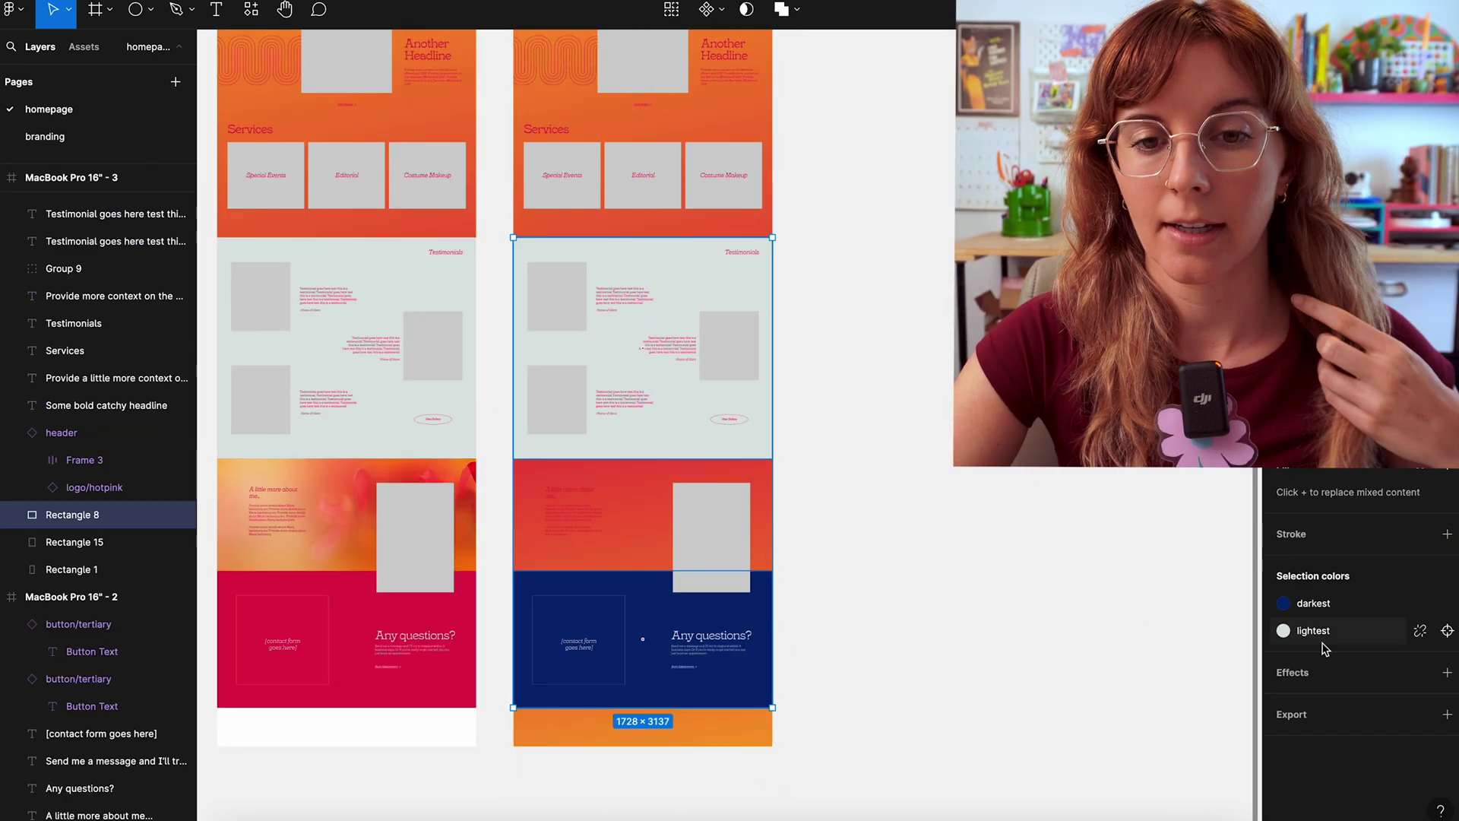
click(1053, 602)
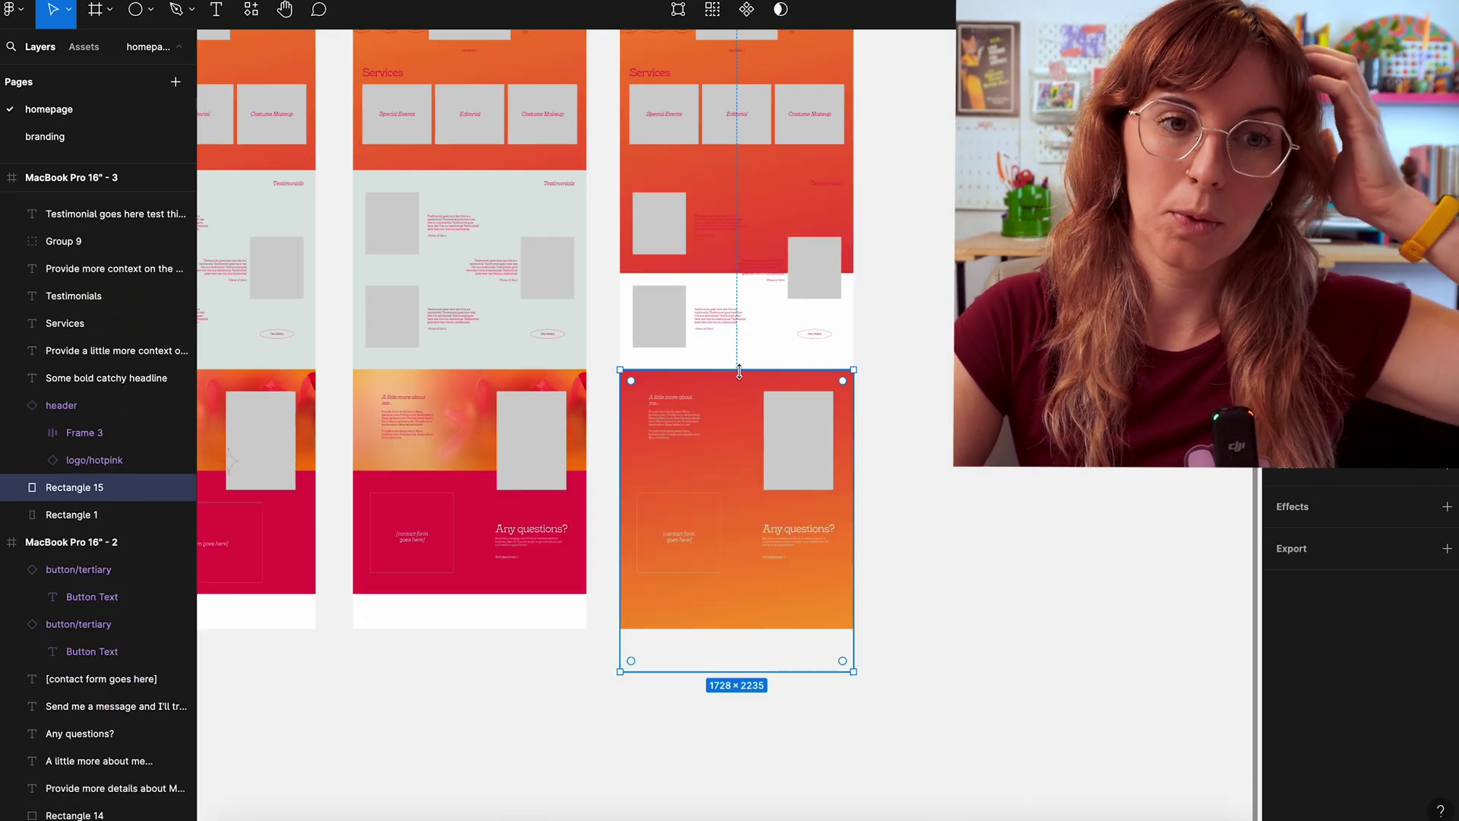
drag(738, 371, 741, 310)
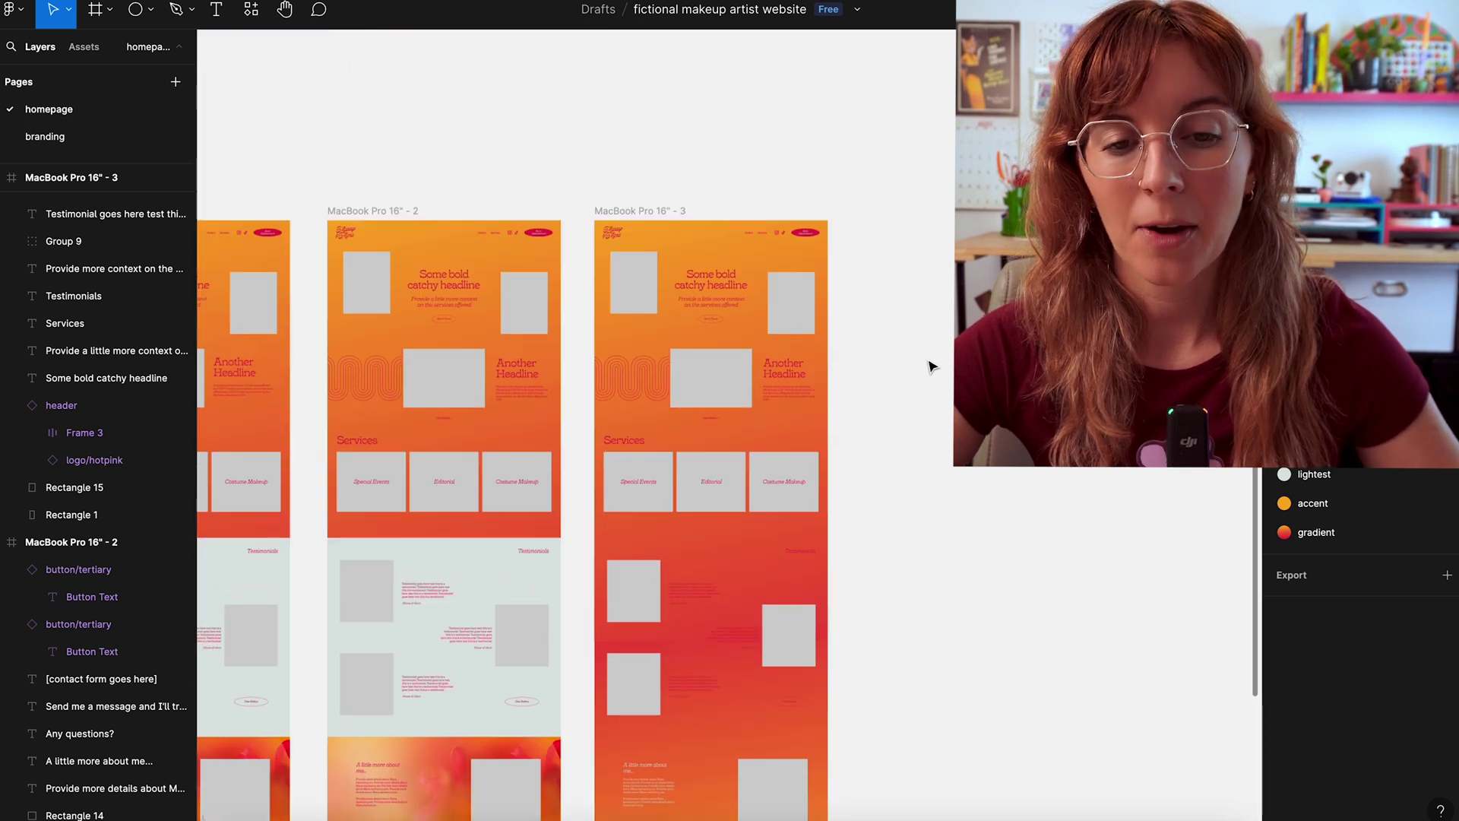
scroll(889, 376, down, 5)
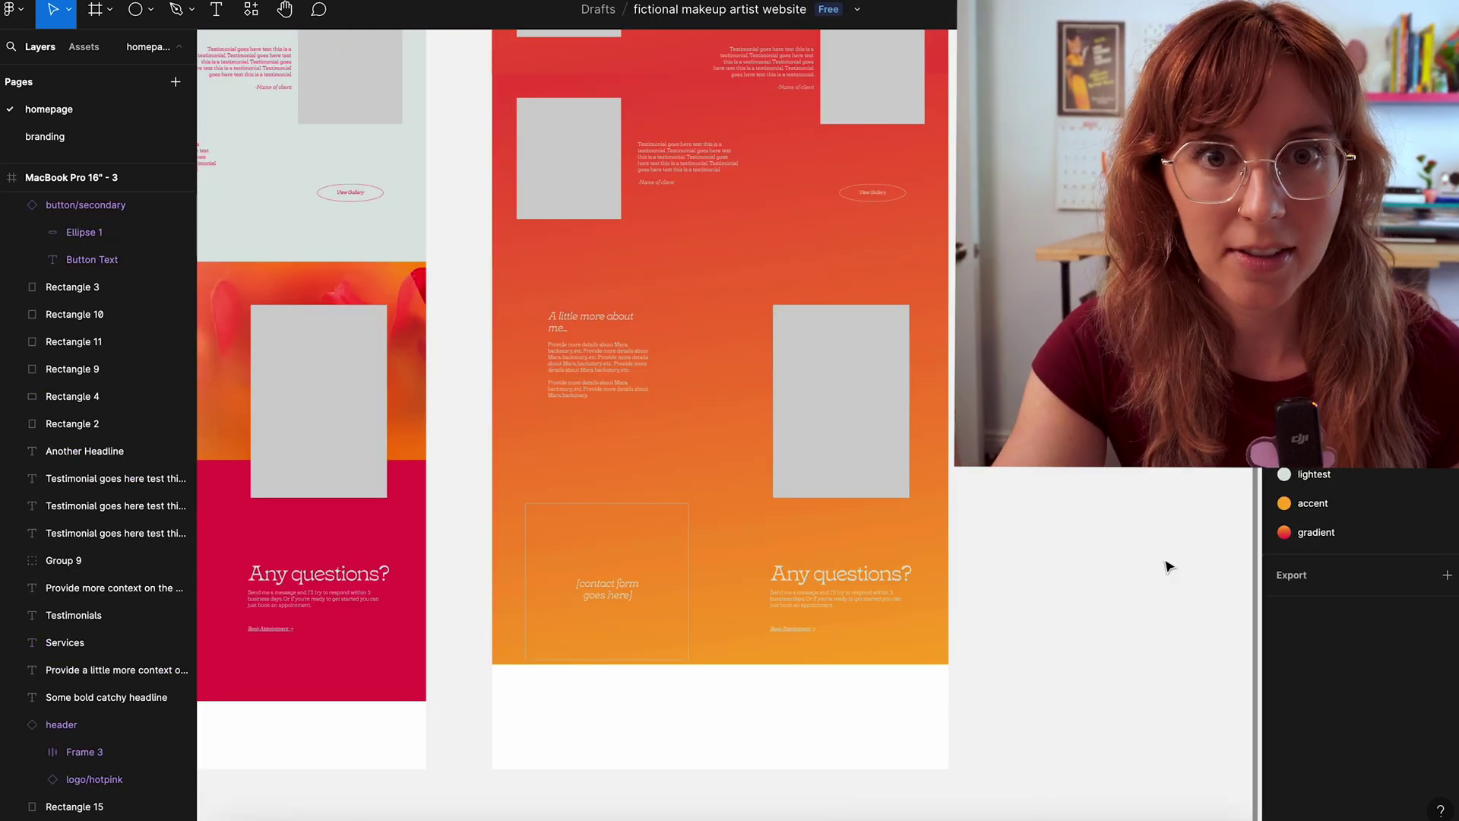
scroll(1169, 567, down, 5)
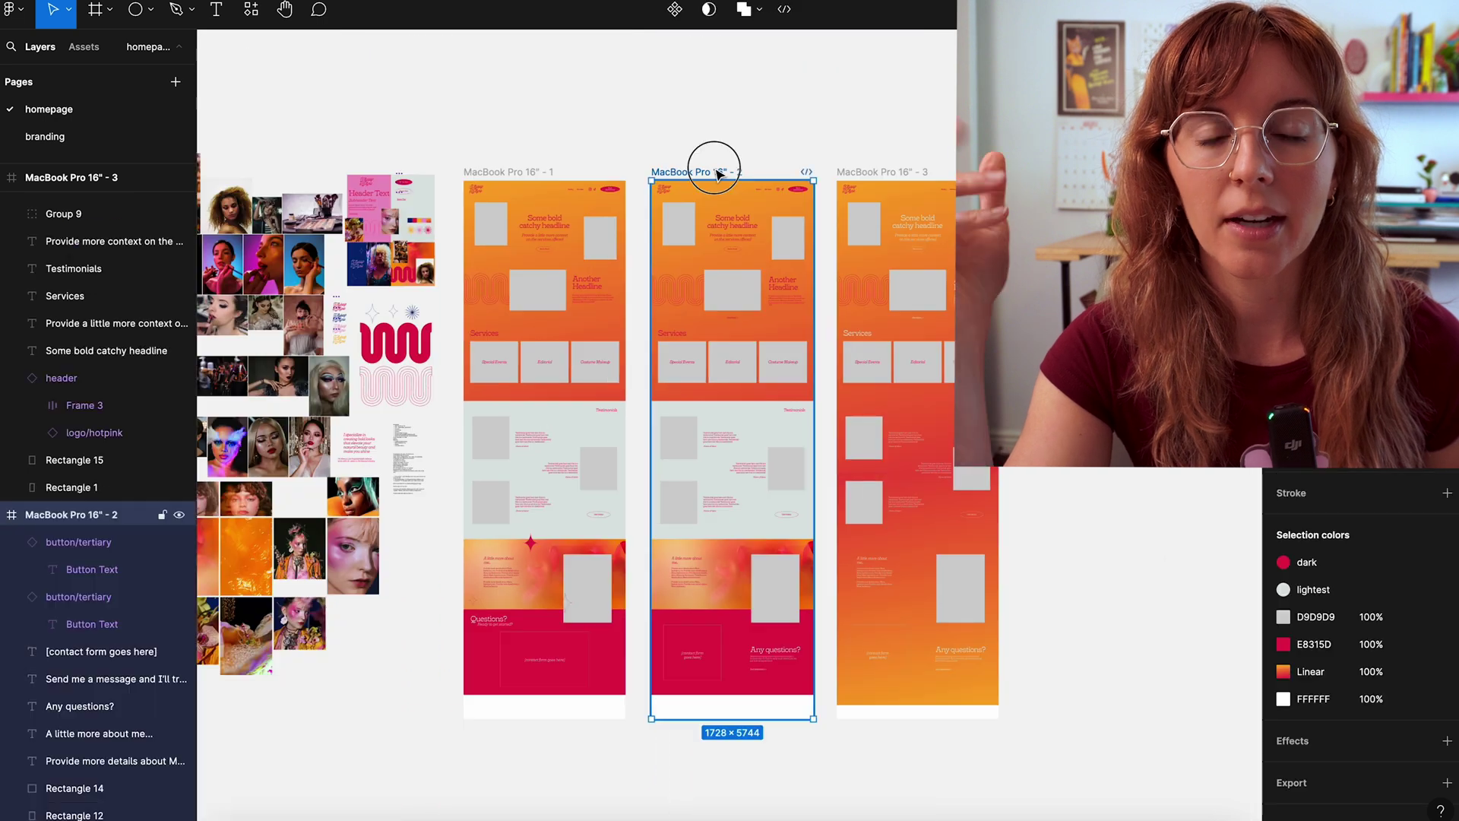
- Duplicate the second homepage frame to the right and recolour its headings light pink
drag(717, 162, 1090, 172)
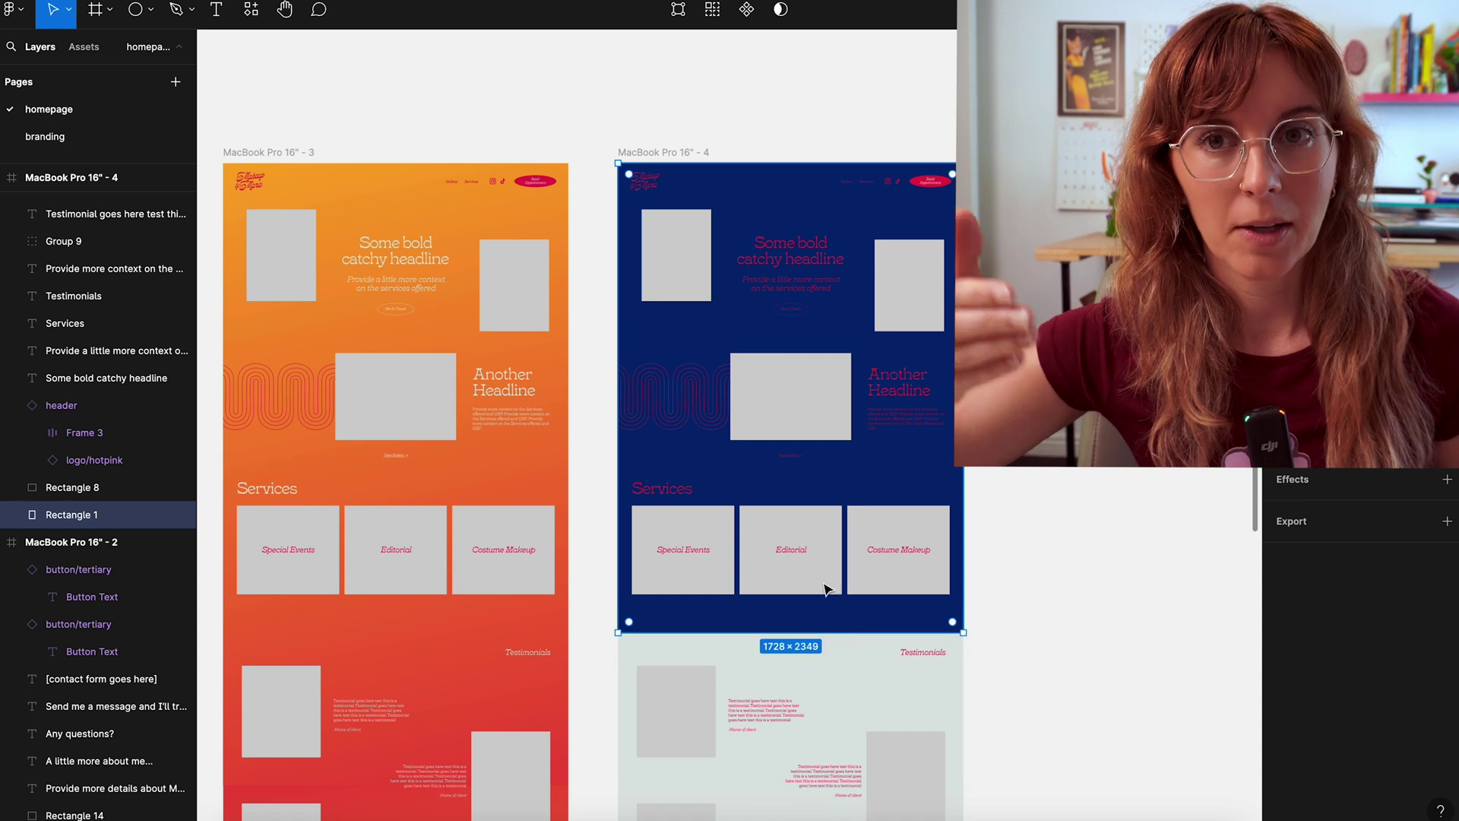
drag(1026, 589, 604, 129)
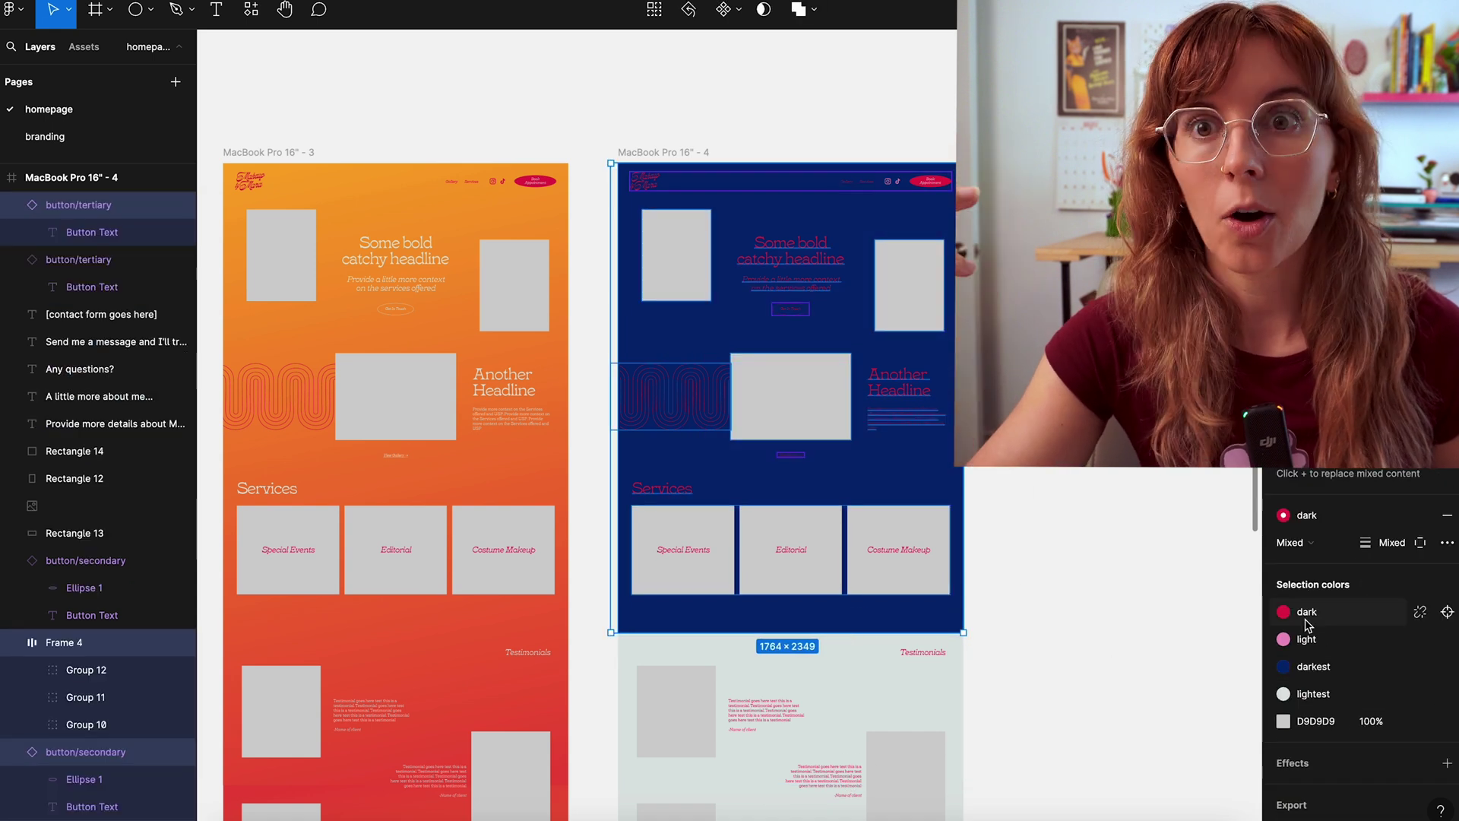
click(1420, 720)
click(1094, 544)
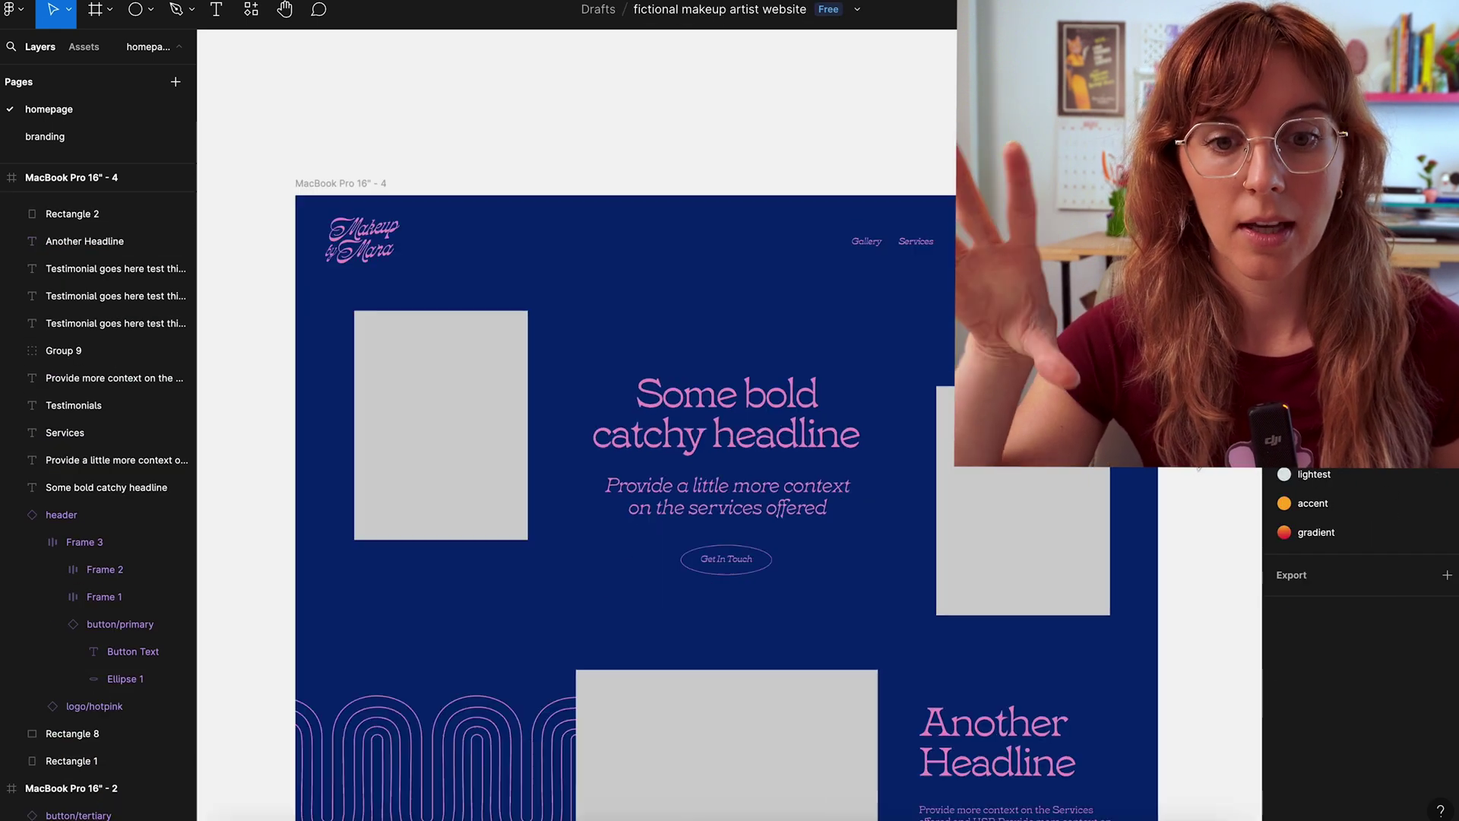
- Make the contact section background navy, undoing an accidental resize
scroll(577, 425, down, 10)
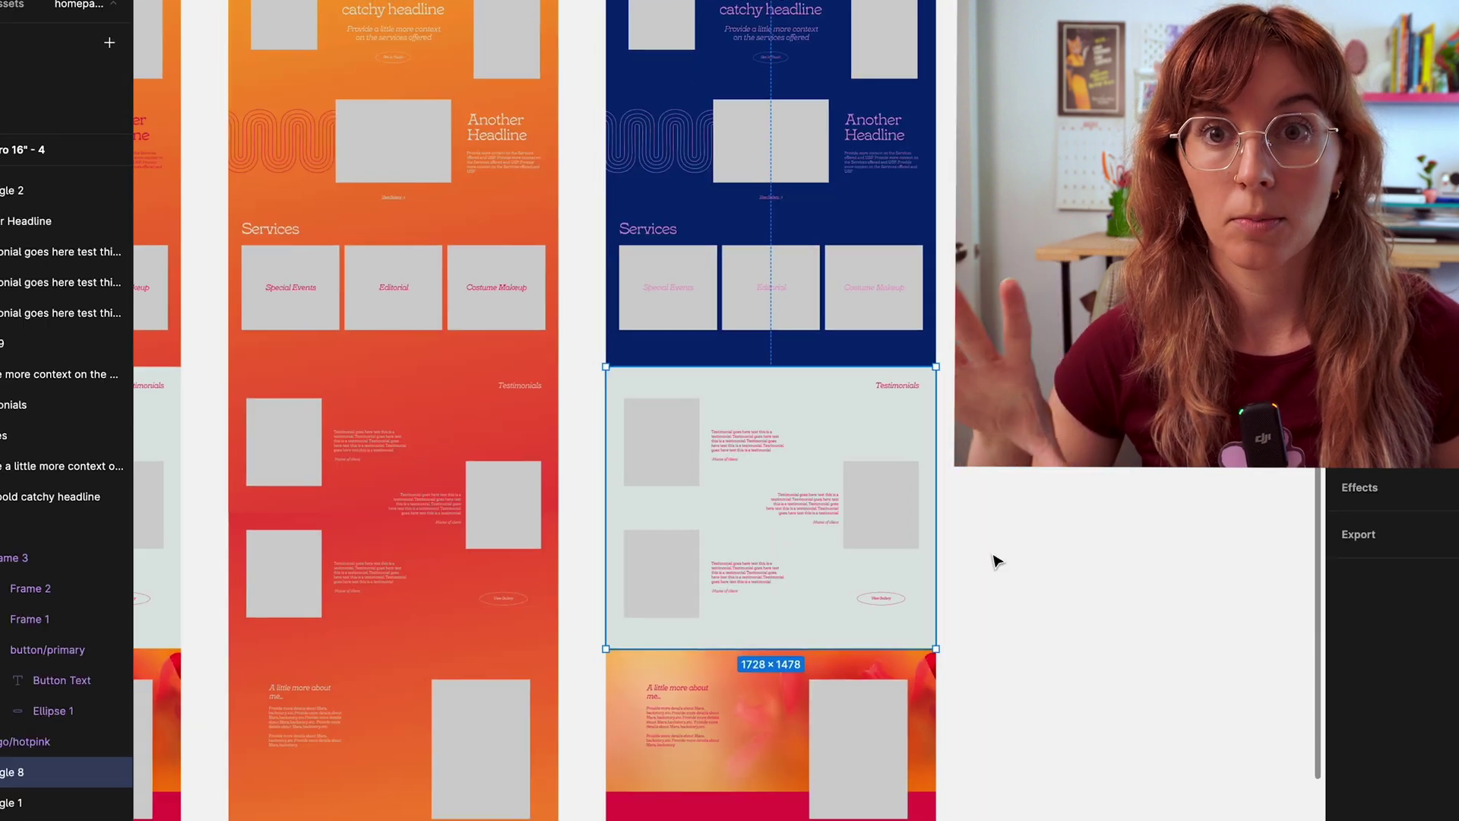
click(718, 516)
click(1153, 530)
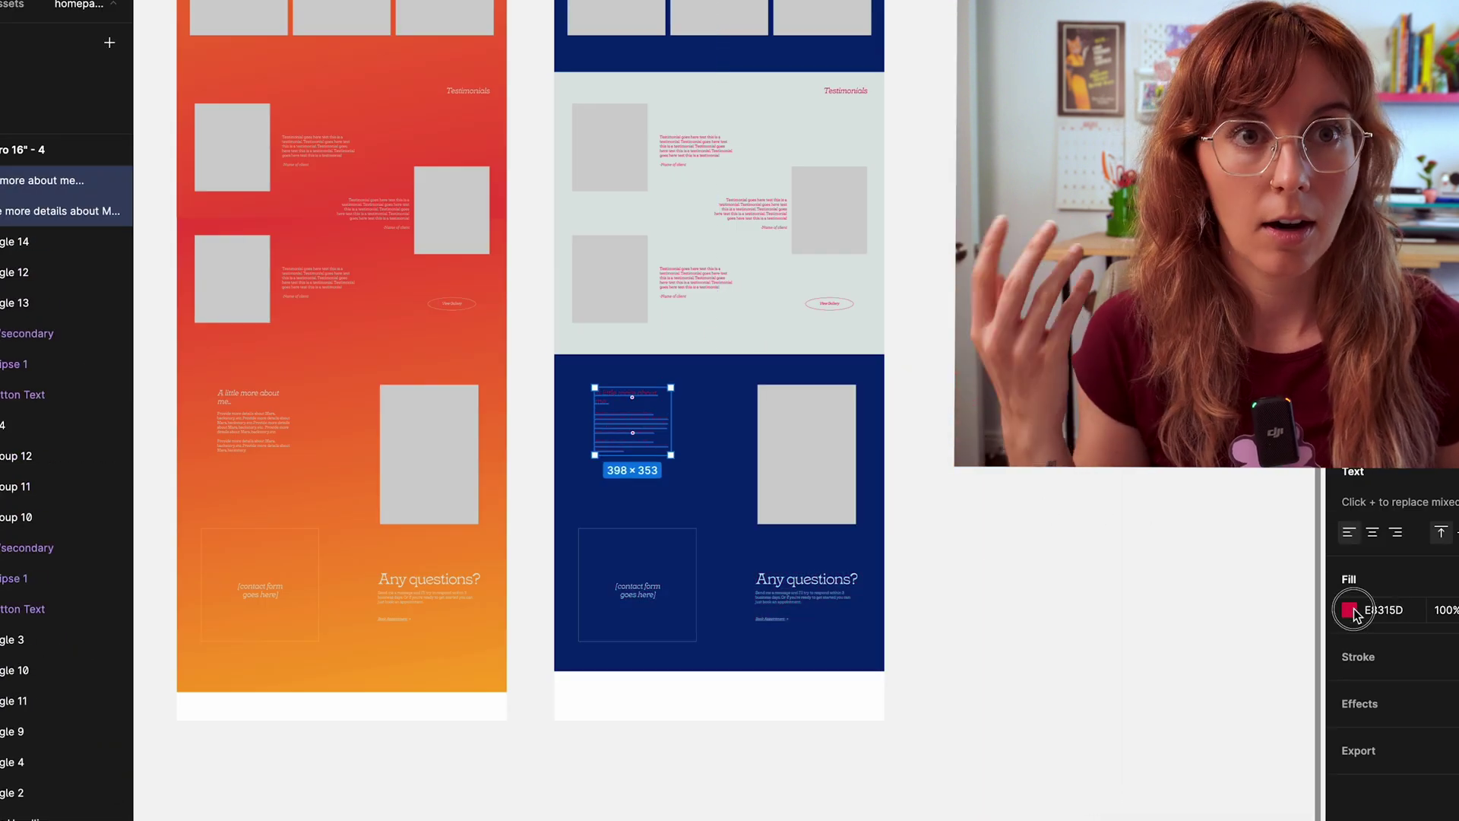
click(1350, 610)
drag(717, 355, 716, 613)
key(ctrl+z)
scroll(749, 495, up, 5)
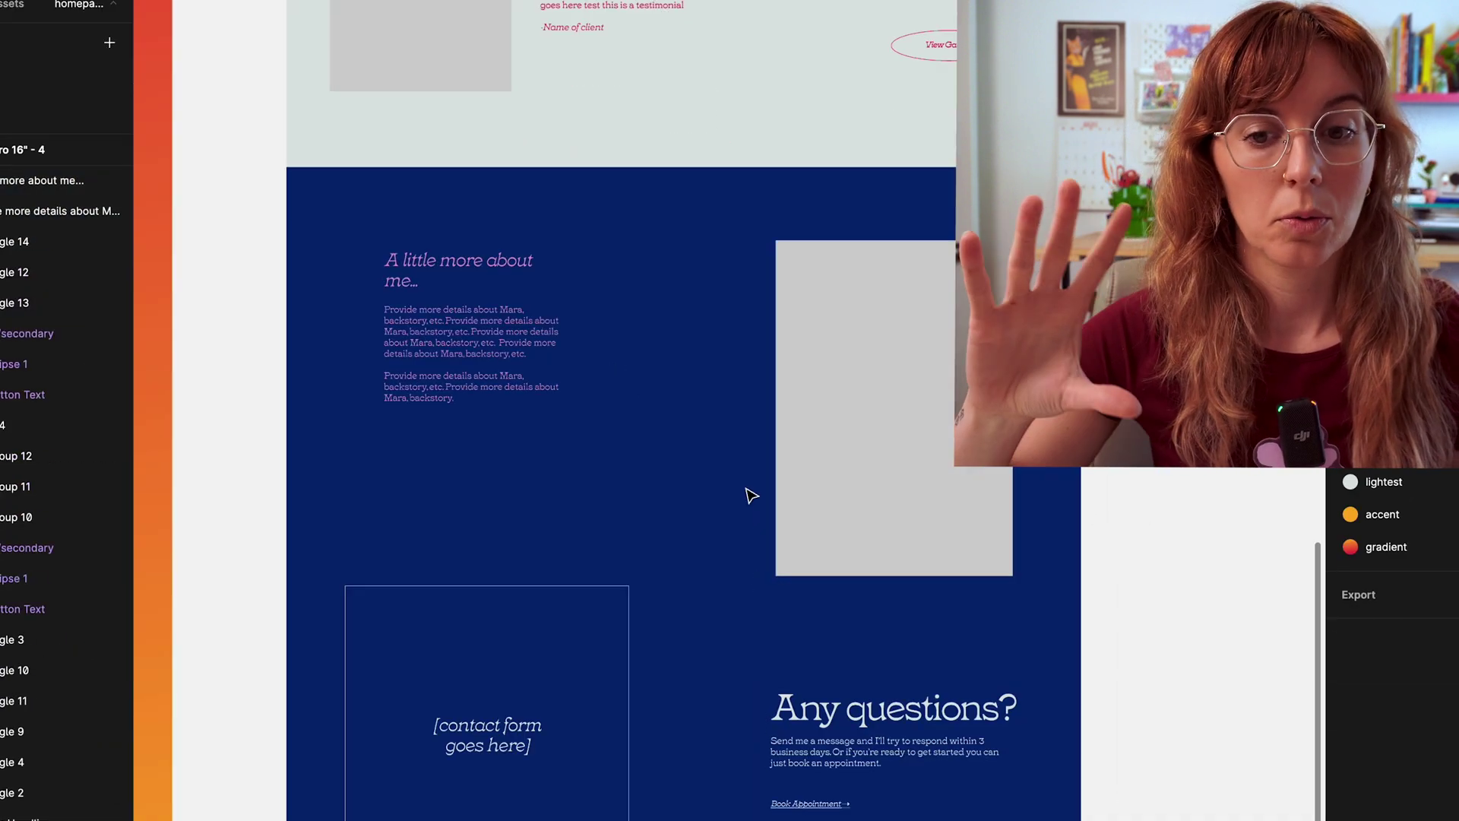
scroll(749, 495, down, 4)
scroll(750, 494, down, 3)
scroll(749, 495, up, 4)
- Shorten the navy rectangle to the about-me section, fill it light pink, and make it a linear gradient
click(750, 494)
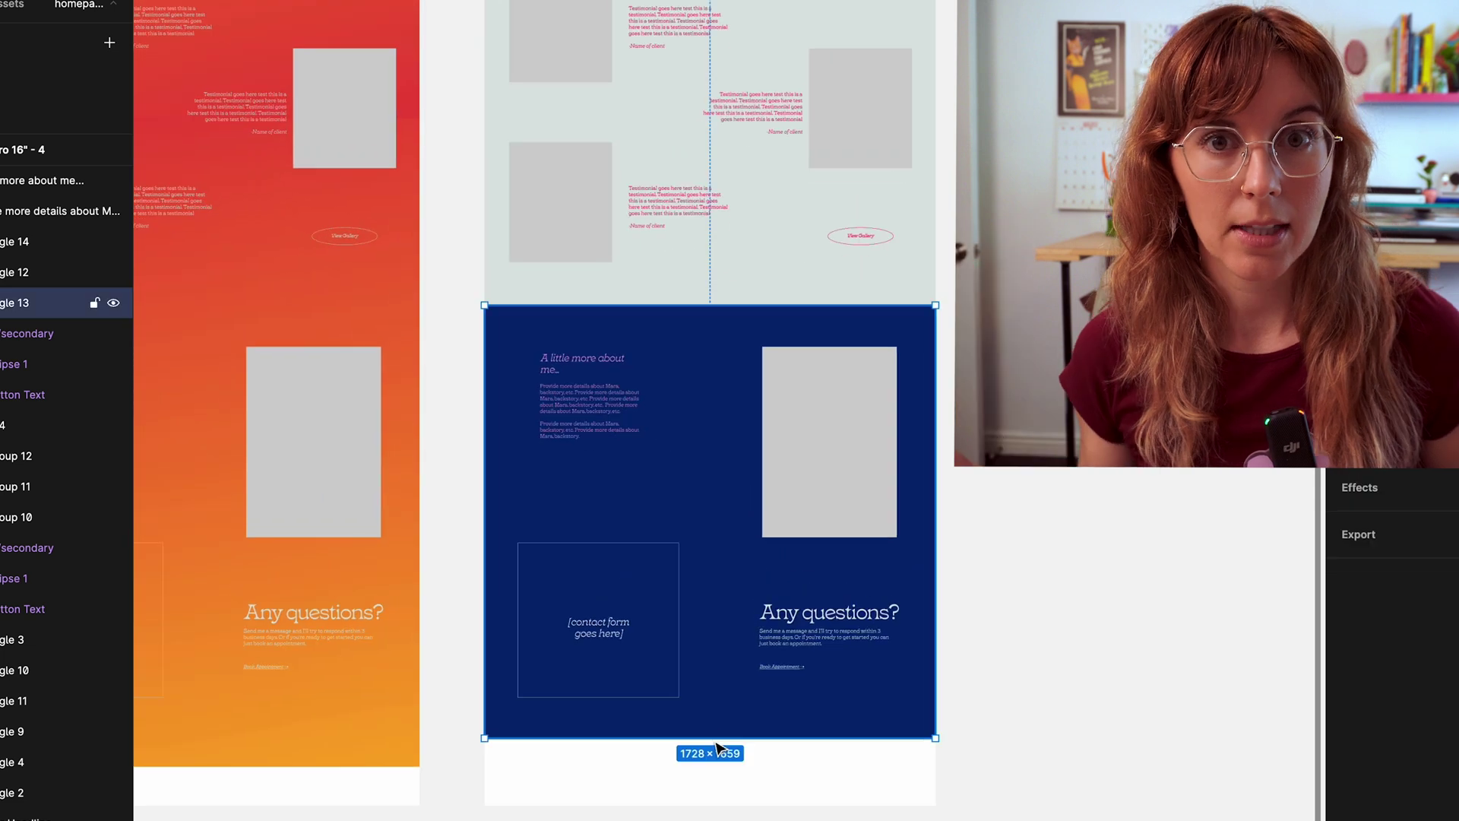
drag(711, 748, 713, 496)
scroll(687, 458, down, 3)
click(1433, 517)
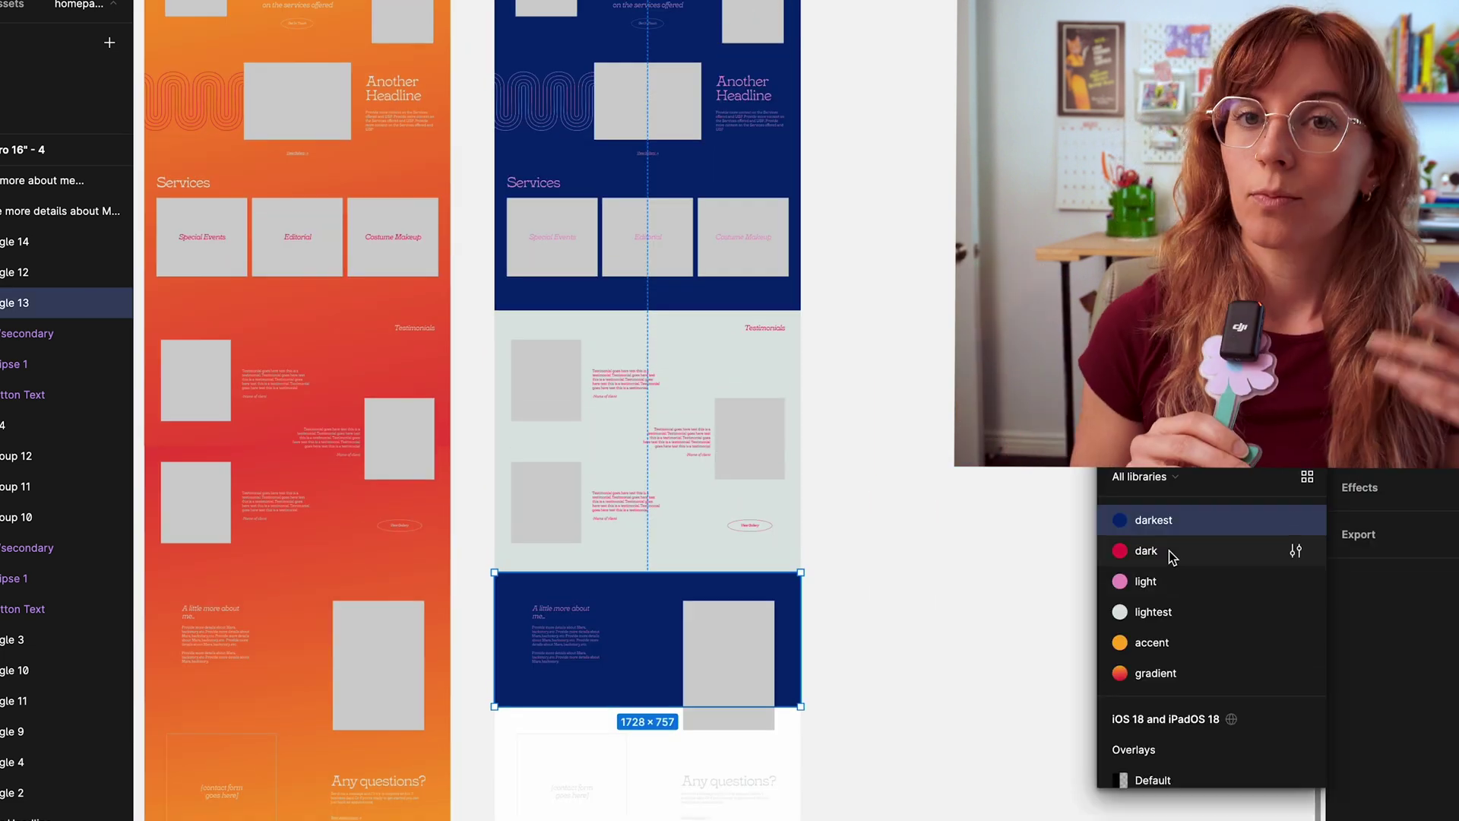
click(1173, 554)
click(1166, 580)
scroll(872, 708, up, 5)
click(1433, 448)
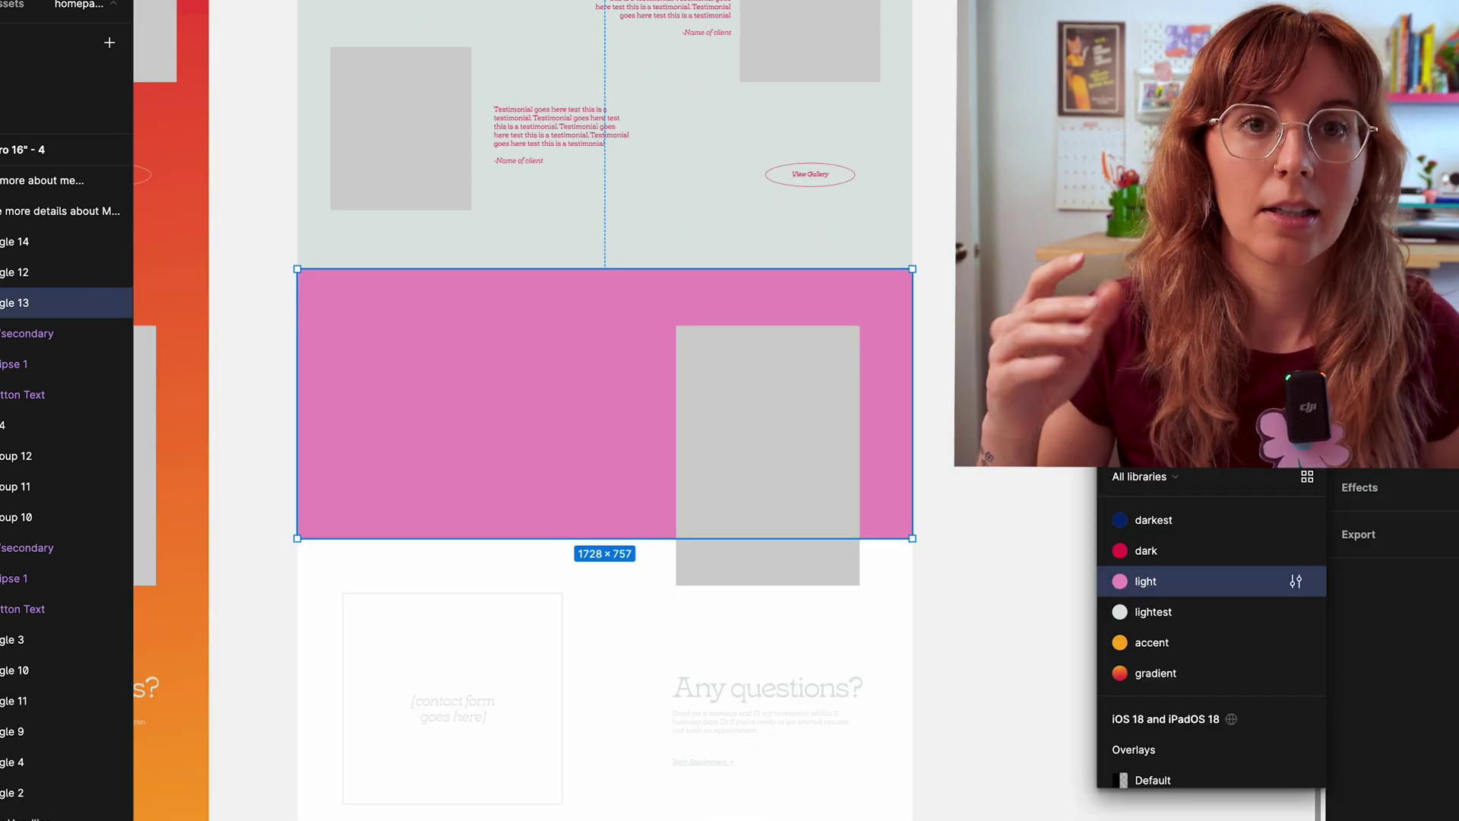
click(1140, 671)
- Set the about-me gradient from pink EFA3CE to crimson E8315D, running diagonally
text(EFA3CE)
key(Return)
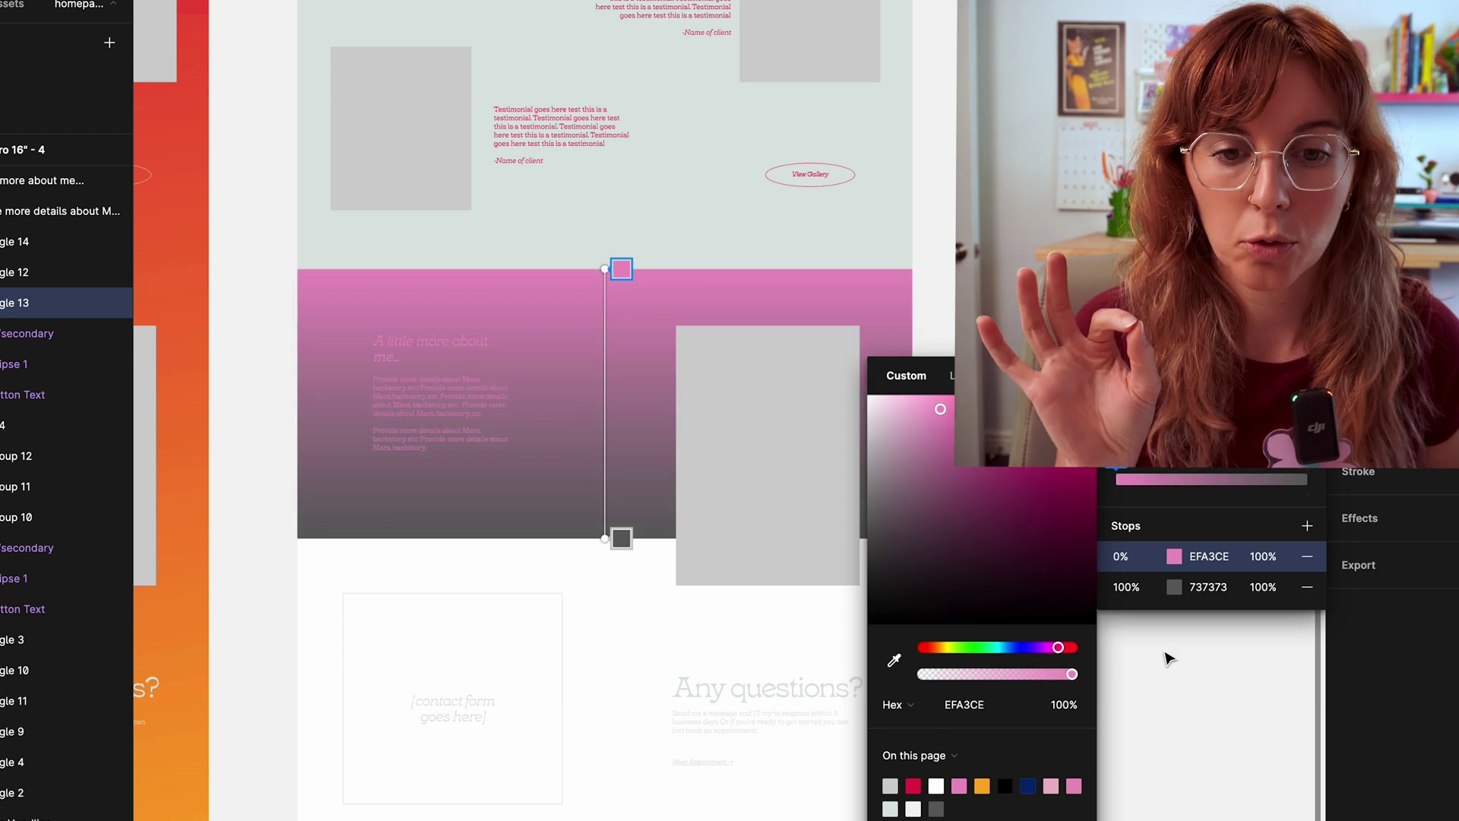
click(913, 785)
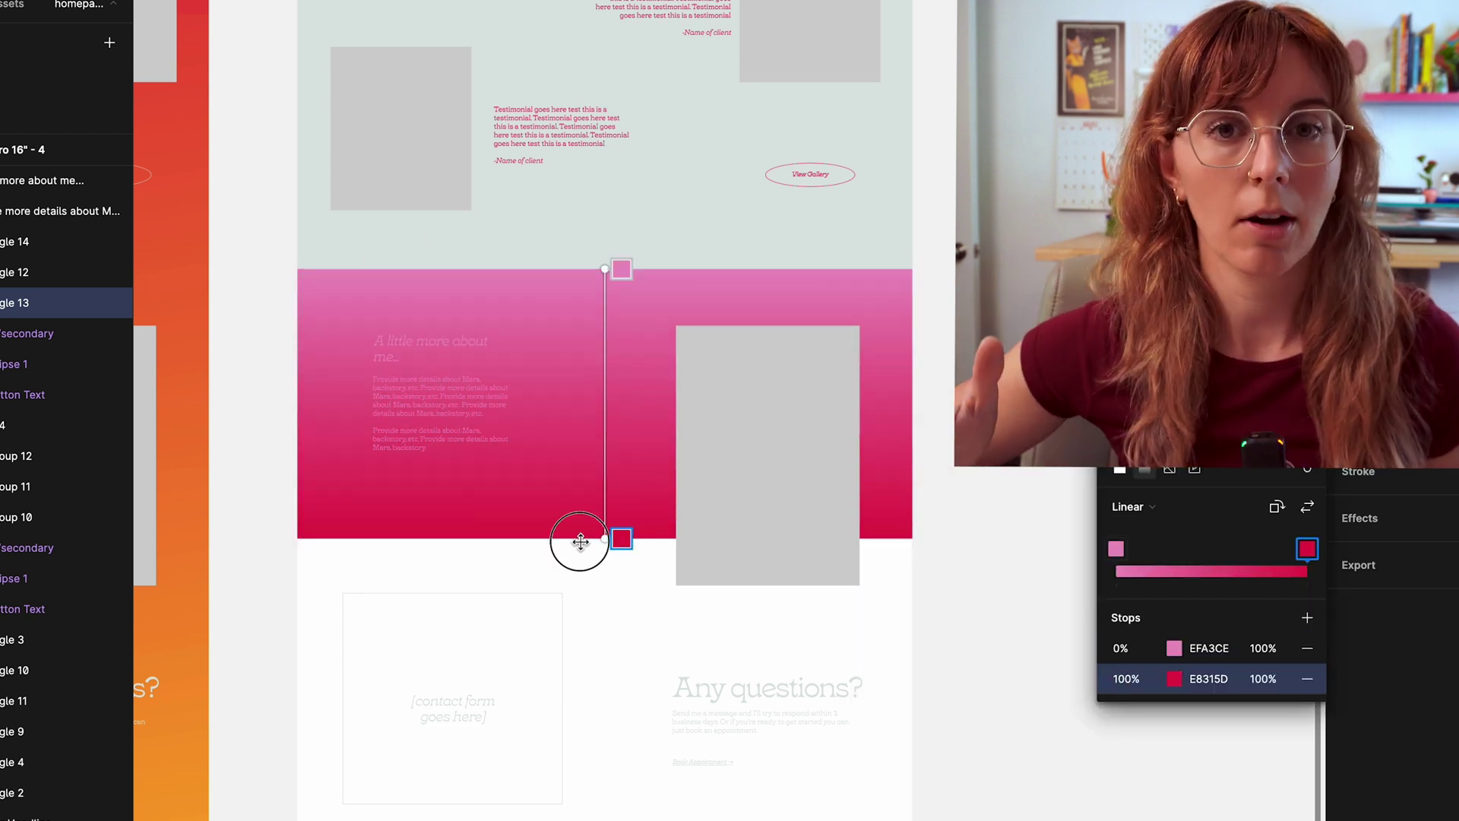
drag(580, 541, 384, 277)
drag(613, 271, 606, 658)
scroll(788, 469, down, 3)
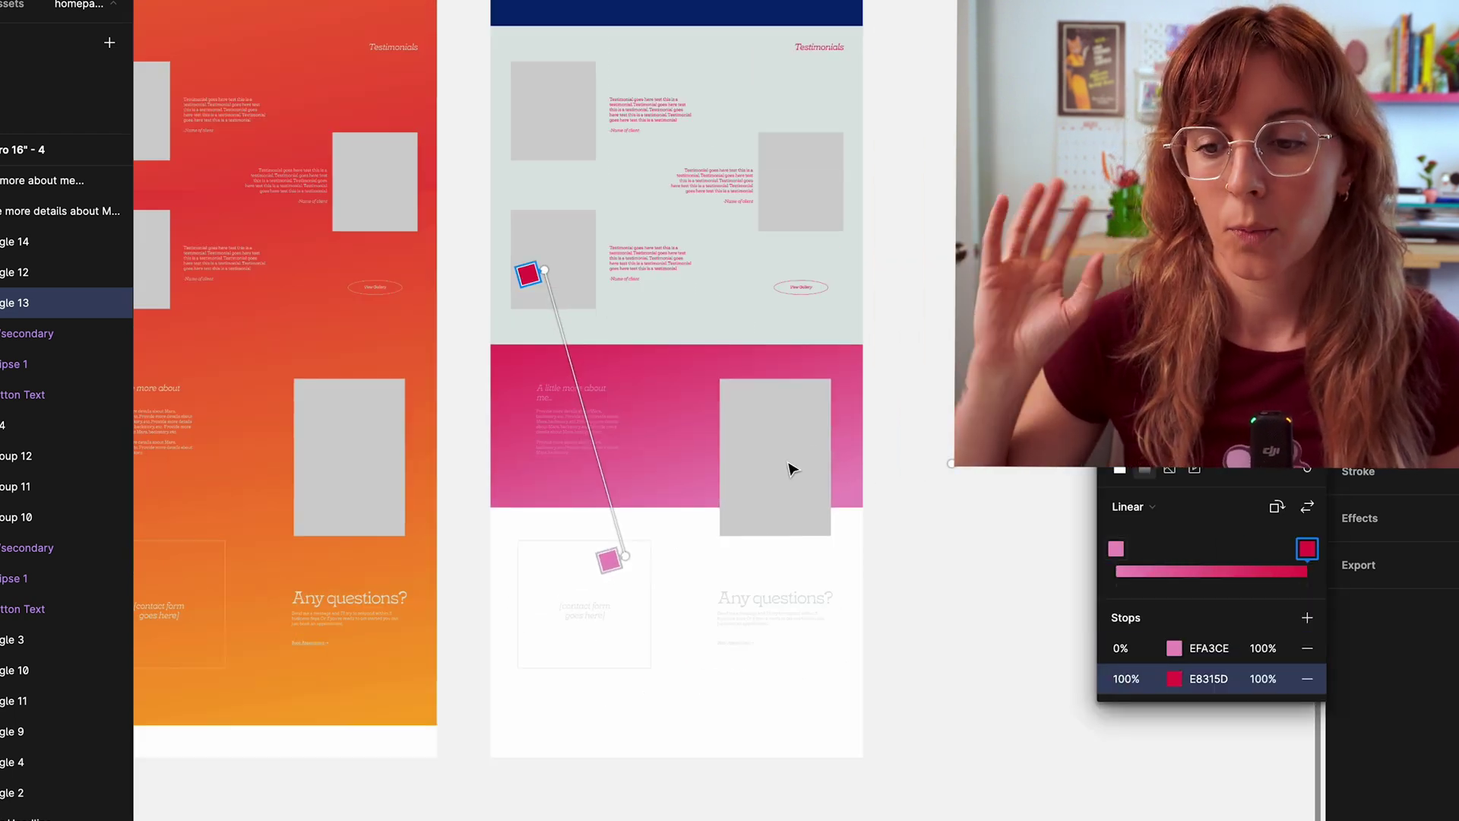
scroll(664, 562, up, 3)
- Duplicate the gradient rectangle for the contact section and make it navy
click(532, 434)
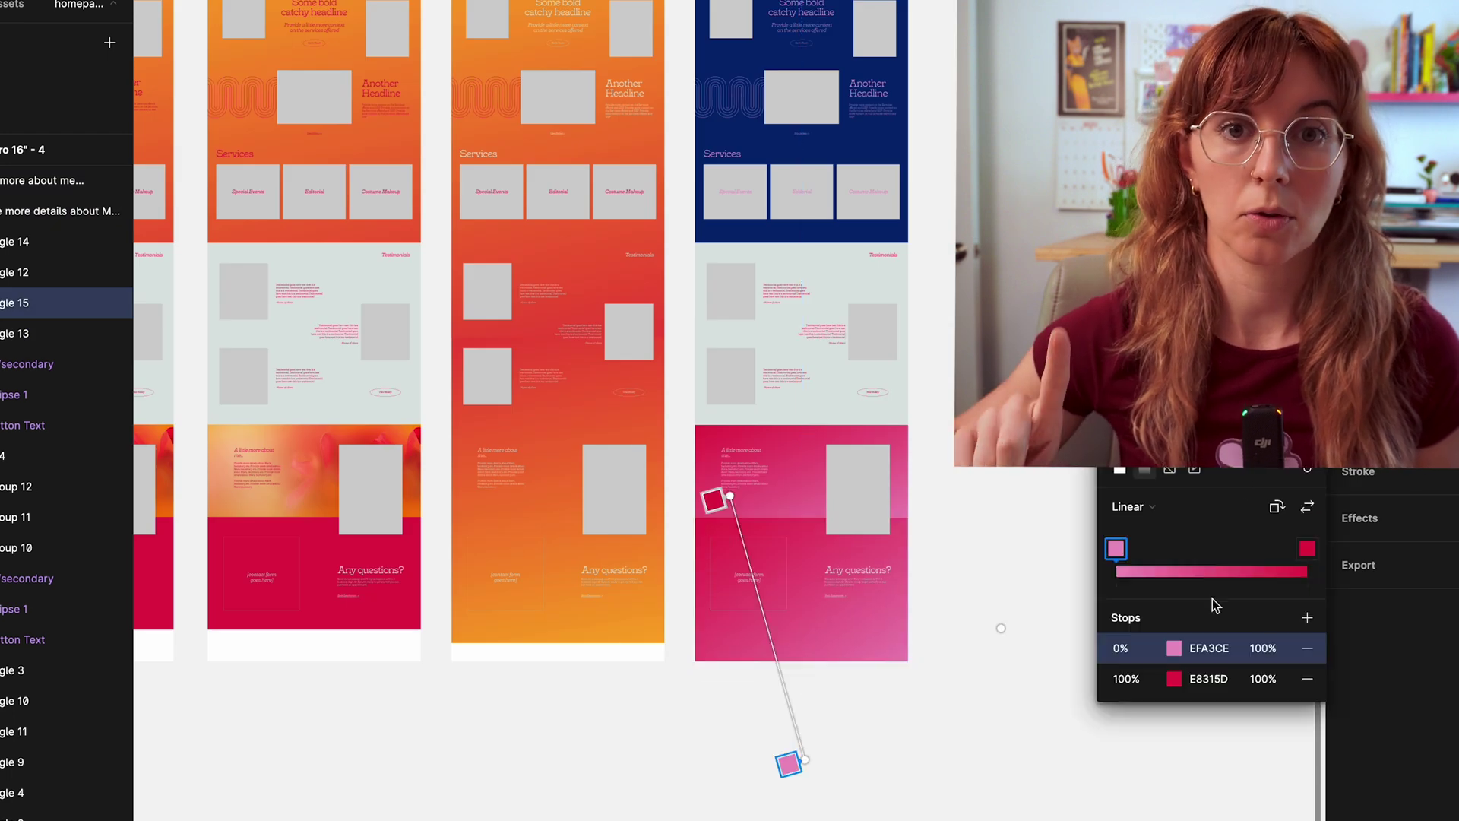
key(Escape)
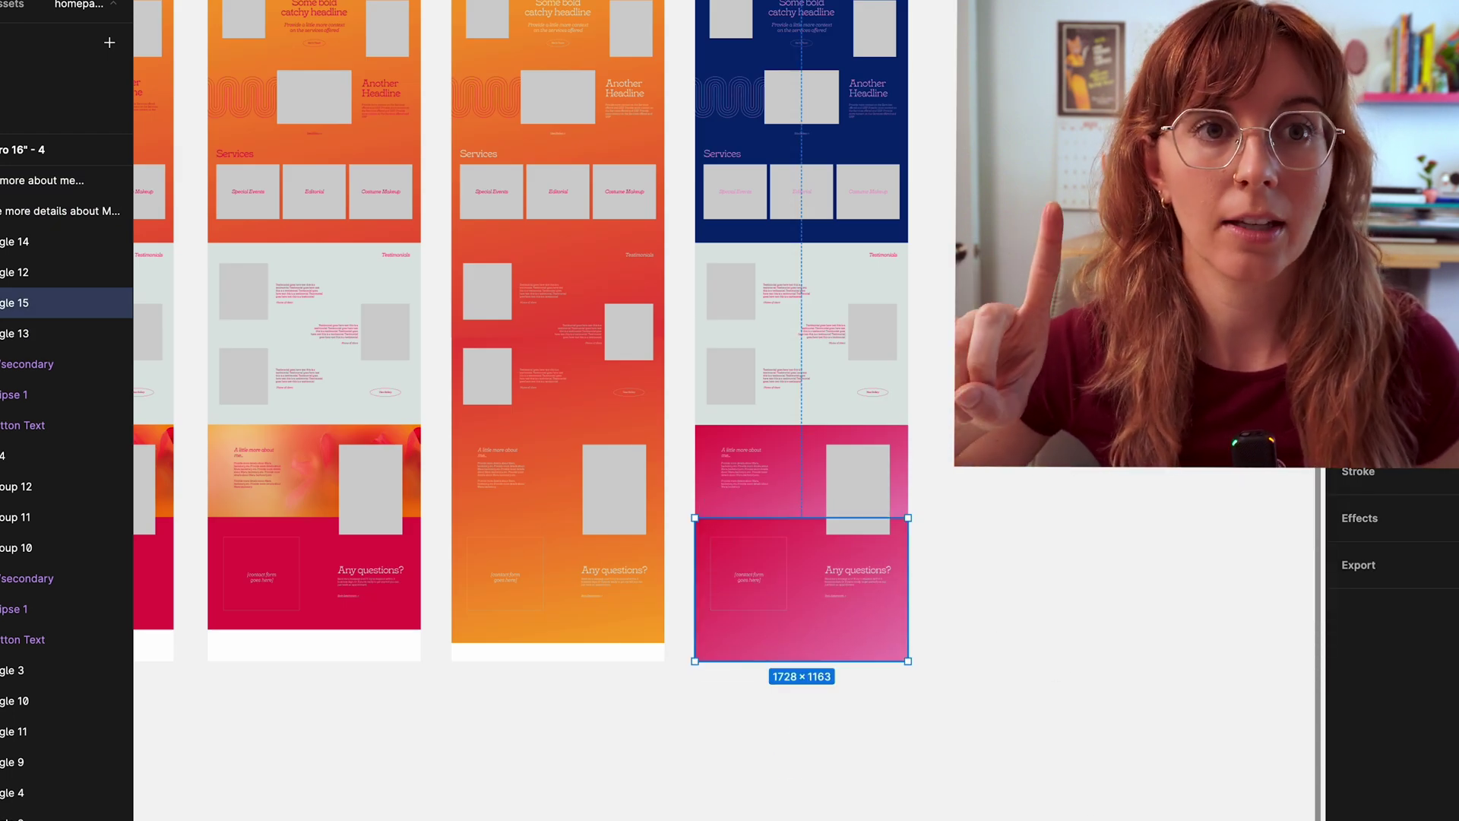
click(1072, 600)
scroll(1049, 537, up, 5)
click(772, 760)
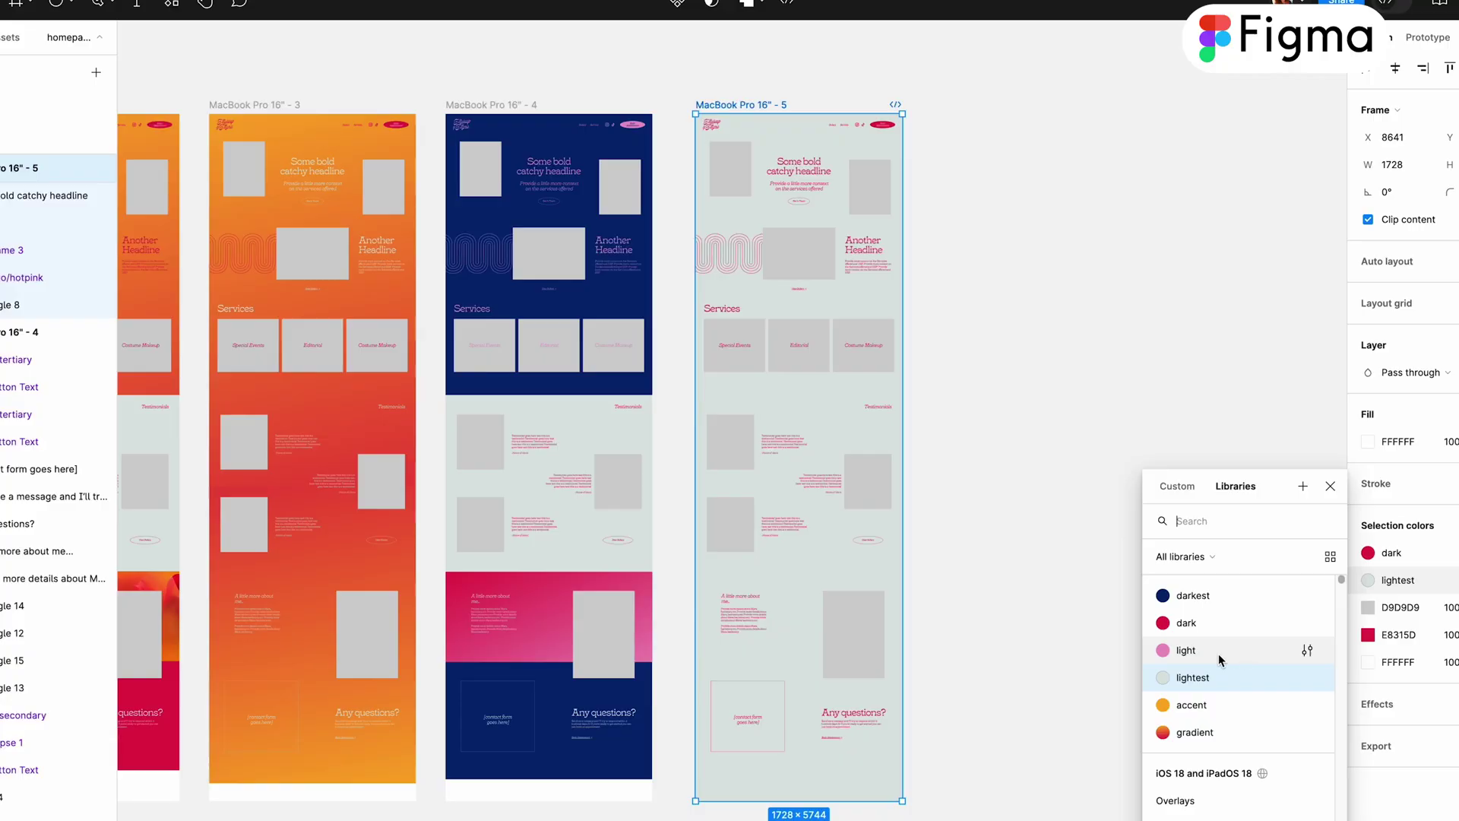
- Fill the fifth homepage variation's background with the light pink style
click(1219, 651)
click(1082, 661)
scroll(854, 740, up, 5)
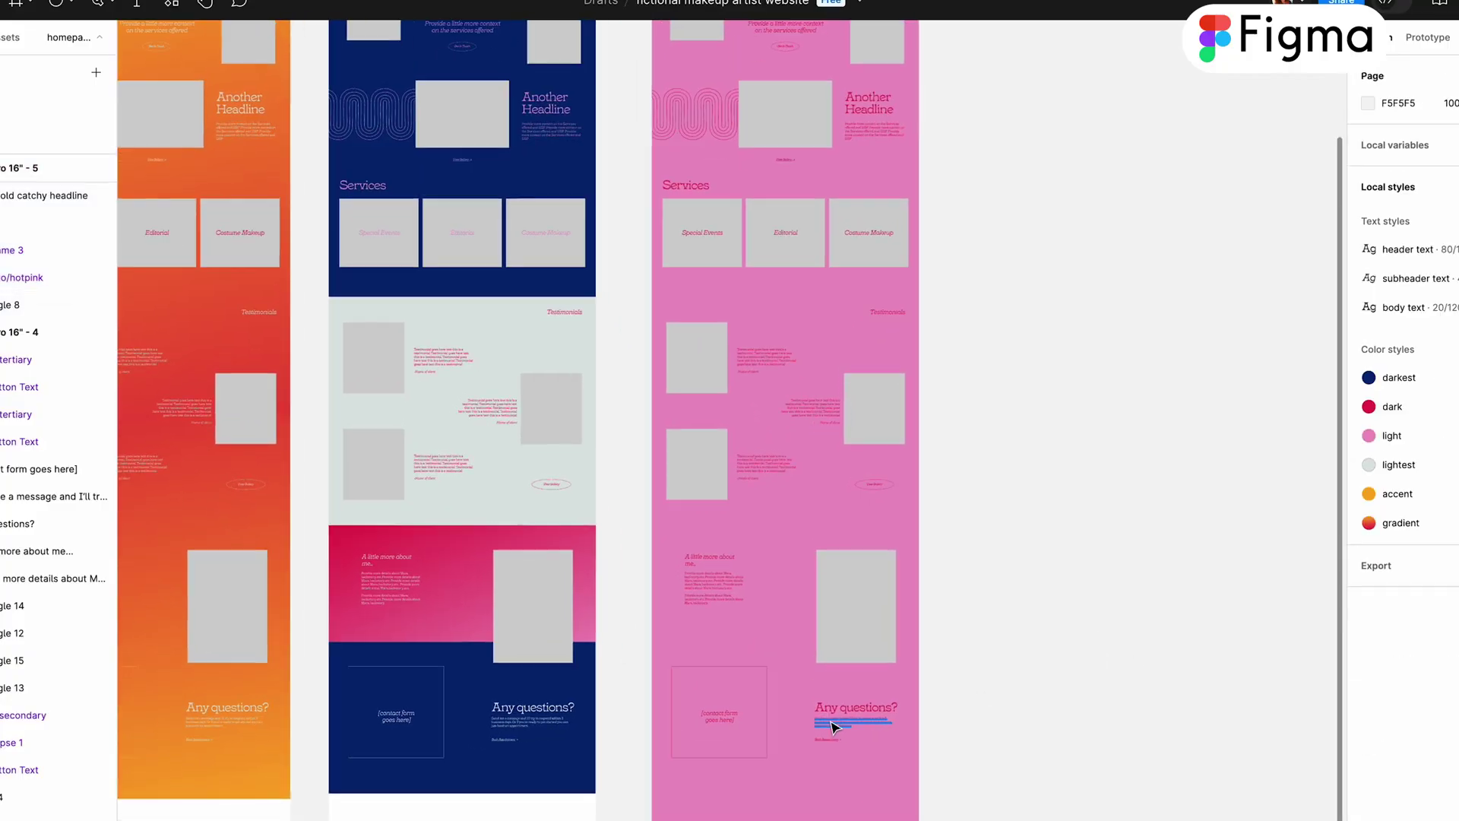
scroll(832, 726, up, 5)
scroll(821, 688, up, 10)
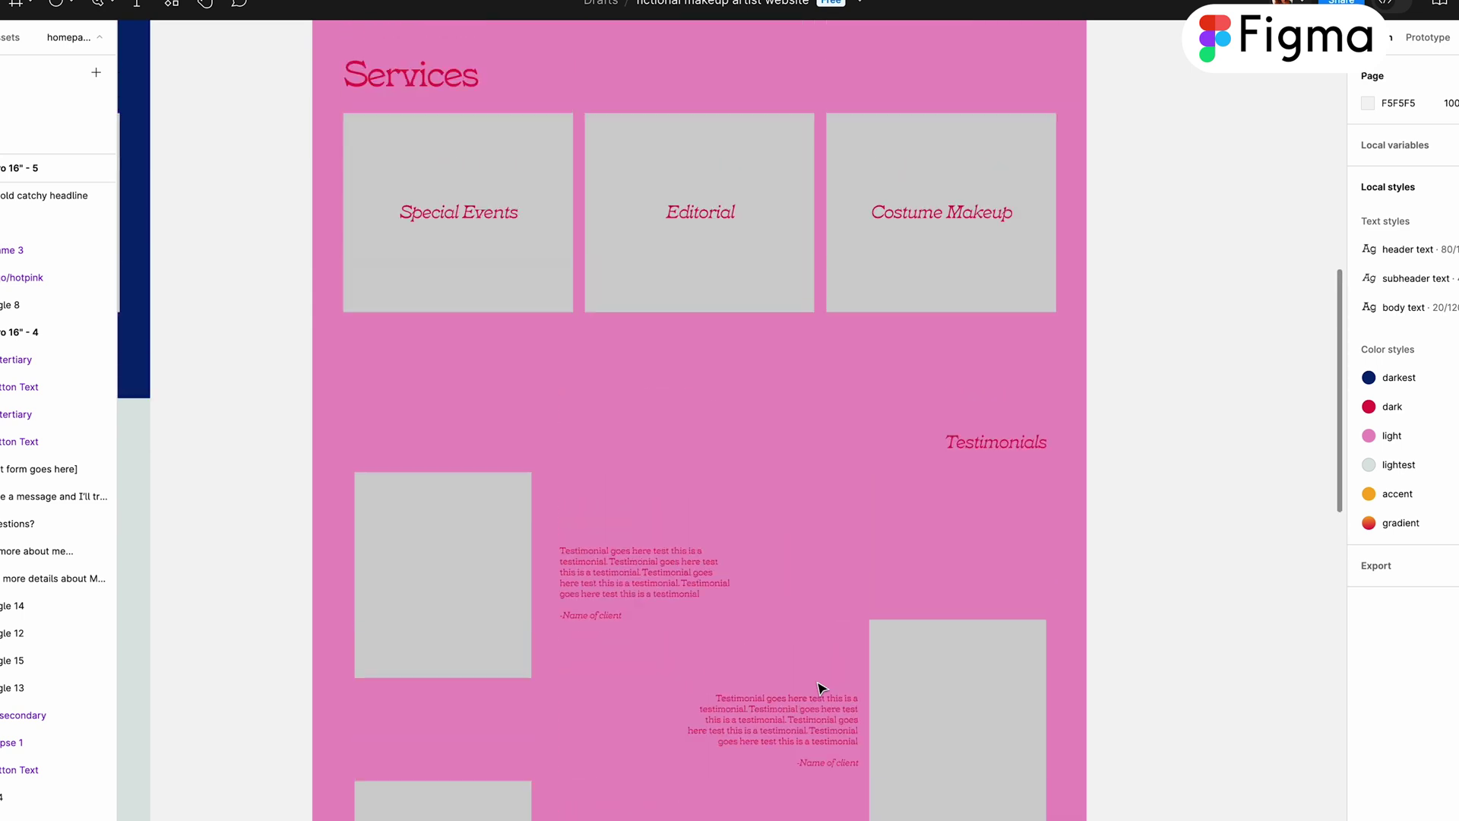
scroll(821, 688, up, 10)
scroll(819, 682, down, 3)
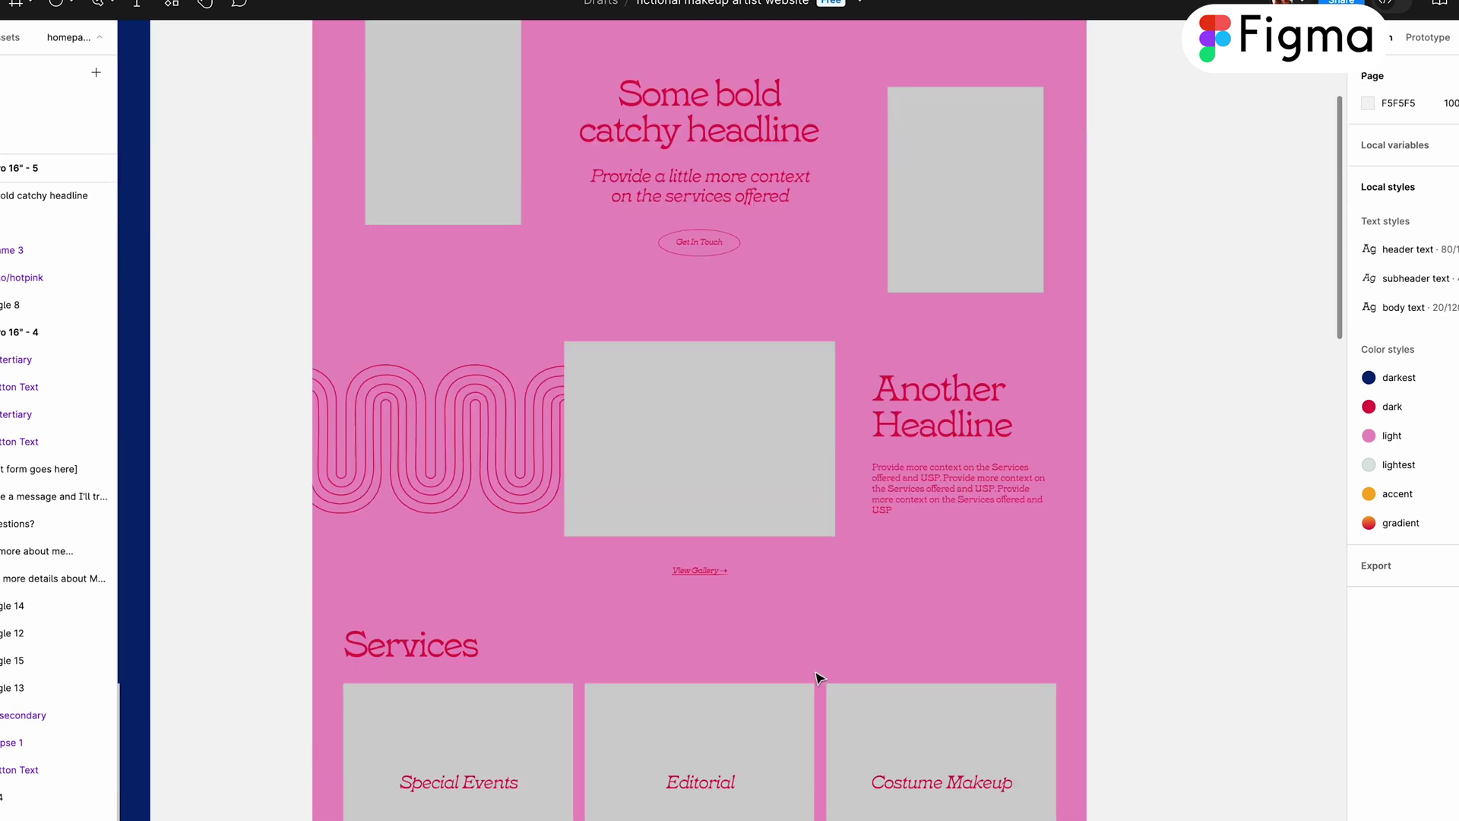
scroll(824, 668, down, 5)
scroll(1042, 498, right, 5)
- Generate a grainy gradient with a navy palette colour via the Grainy Gradient plugin and place it in frame 6
right_click(883, 342)
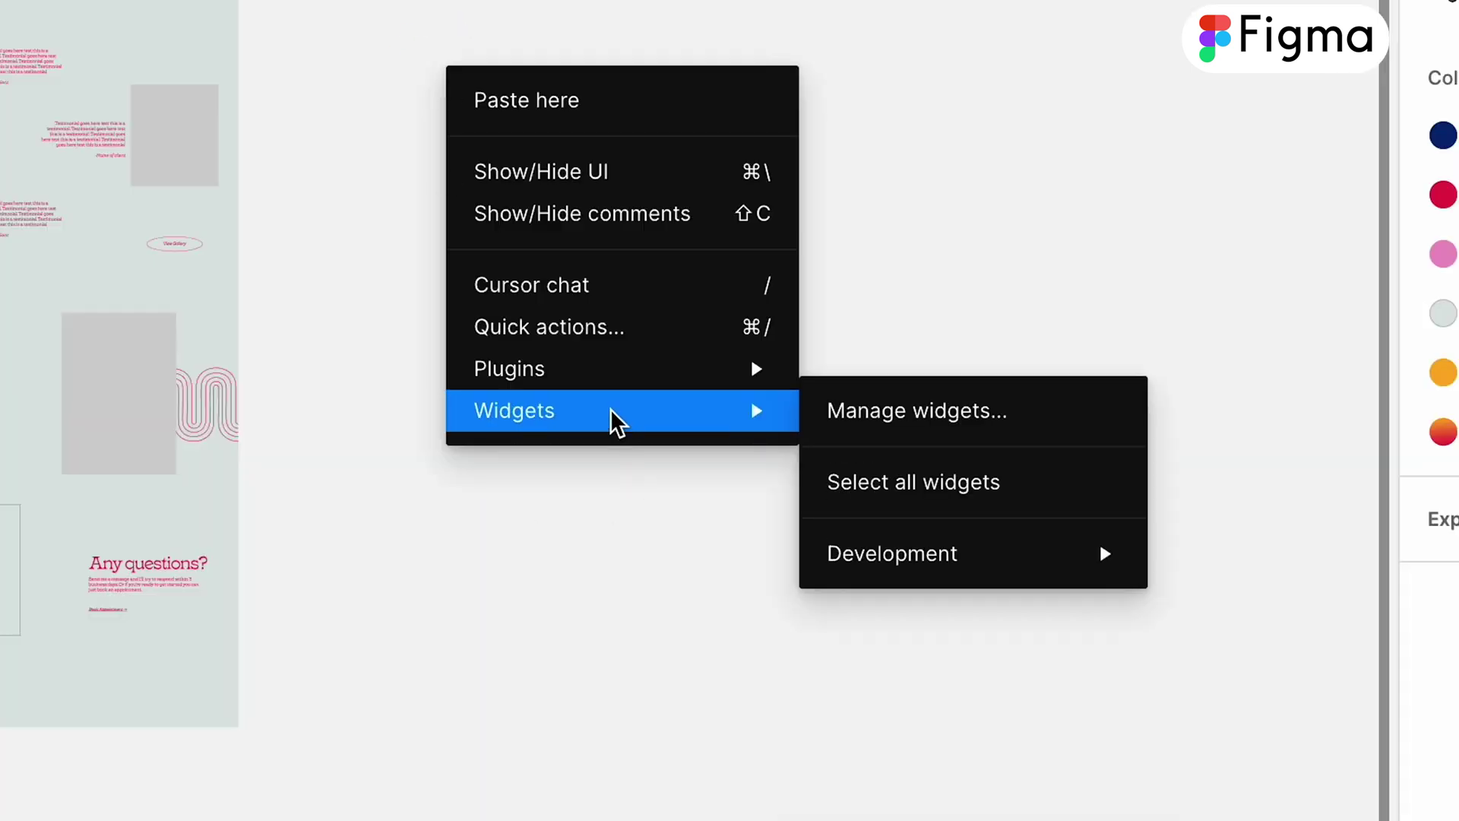
mouse_move(593, 385)
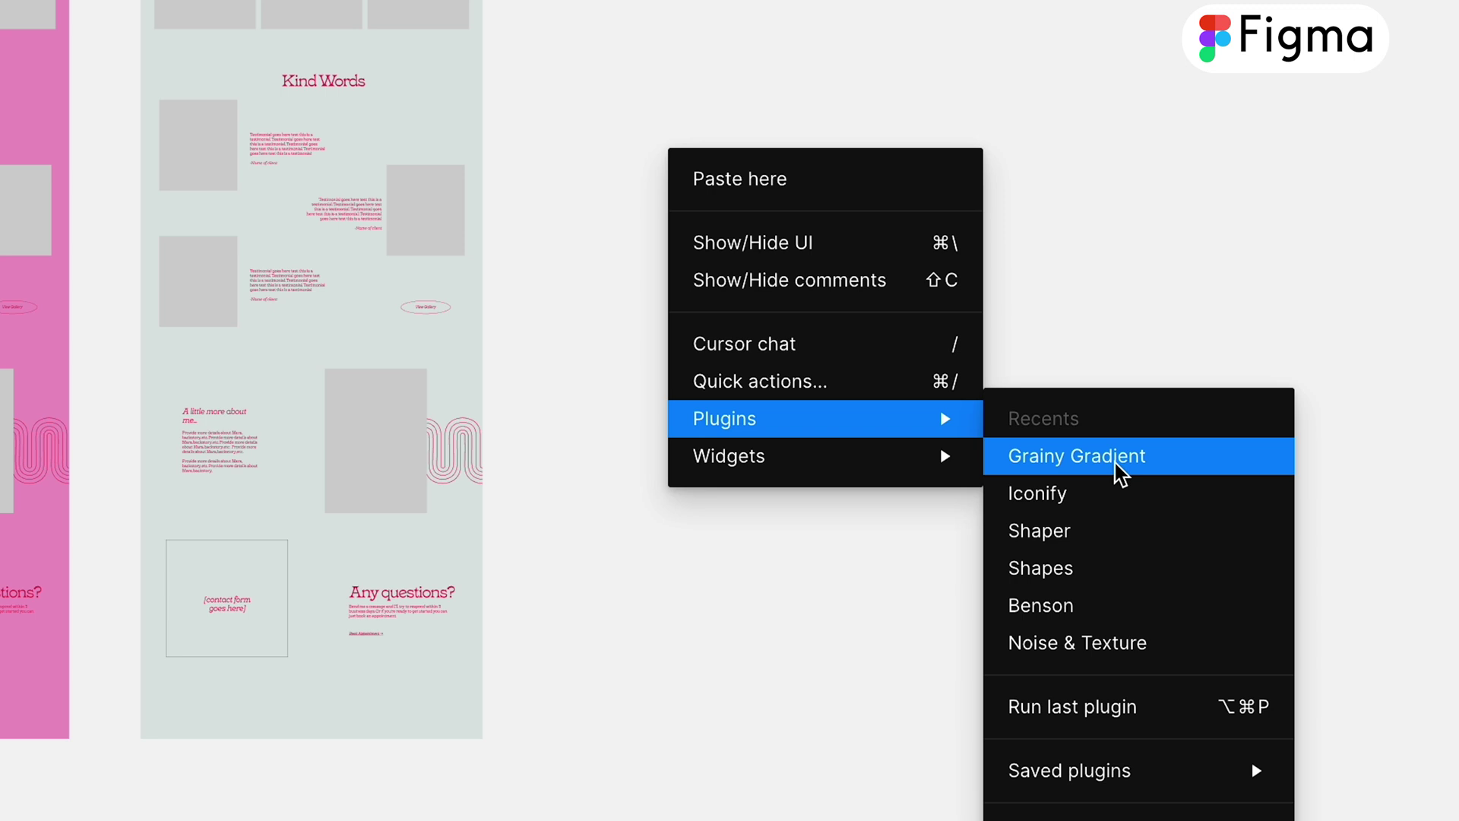
click(1117, 466)
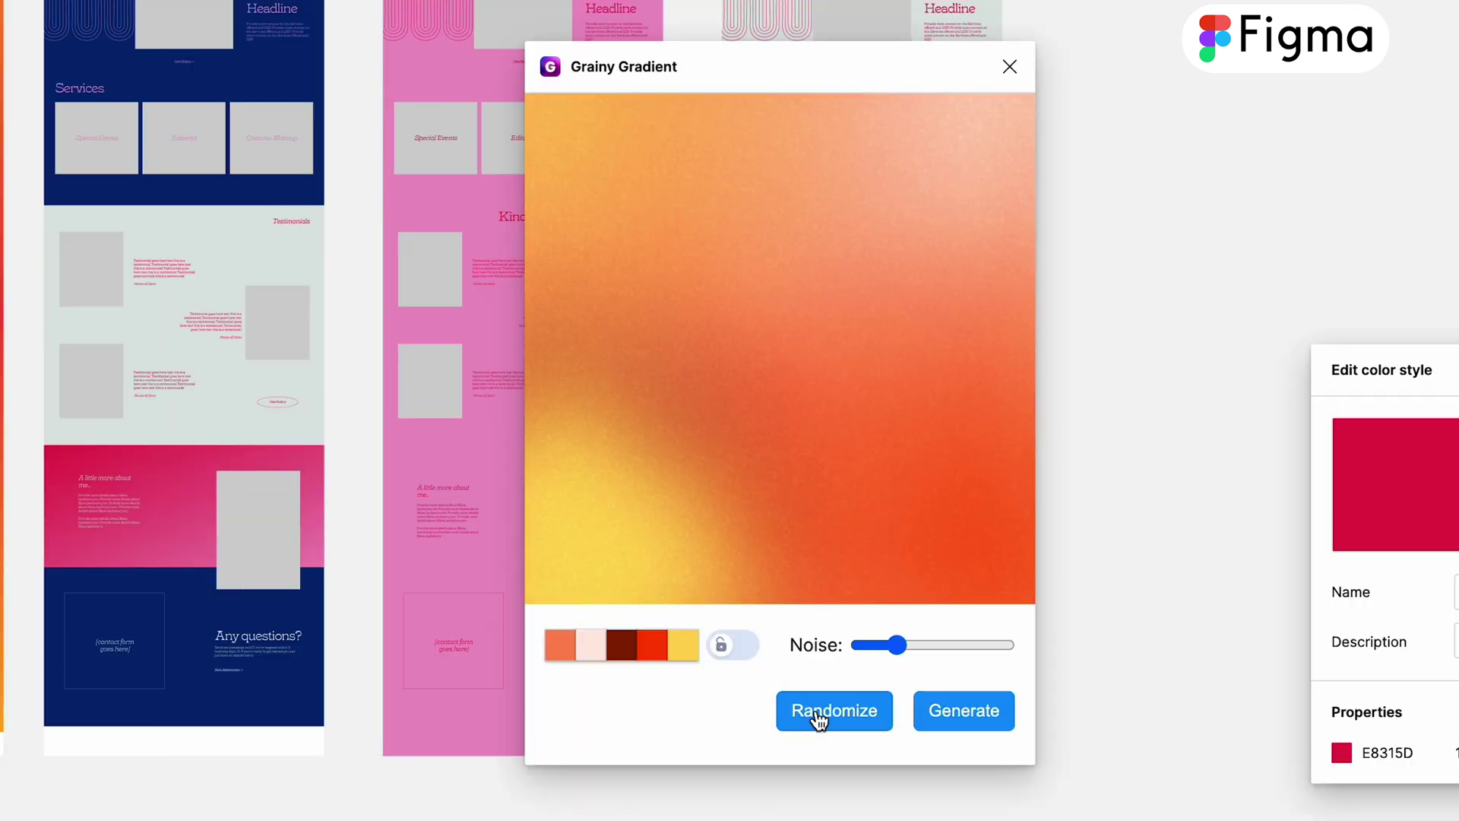
click(818, 710)
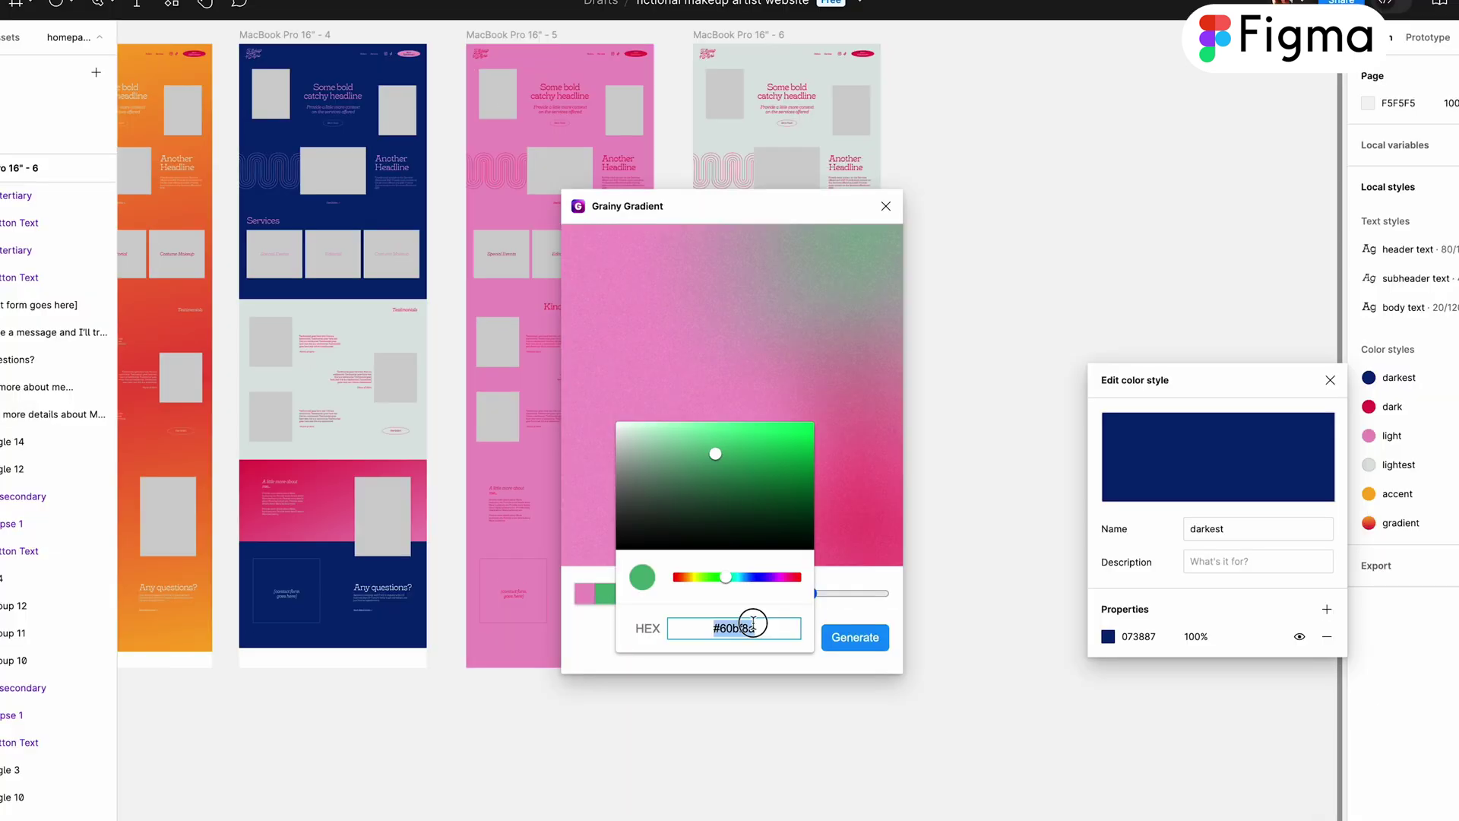
text(073887)
key(Return)
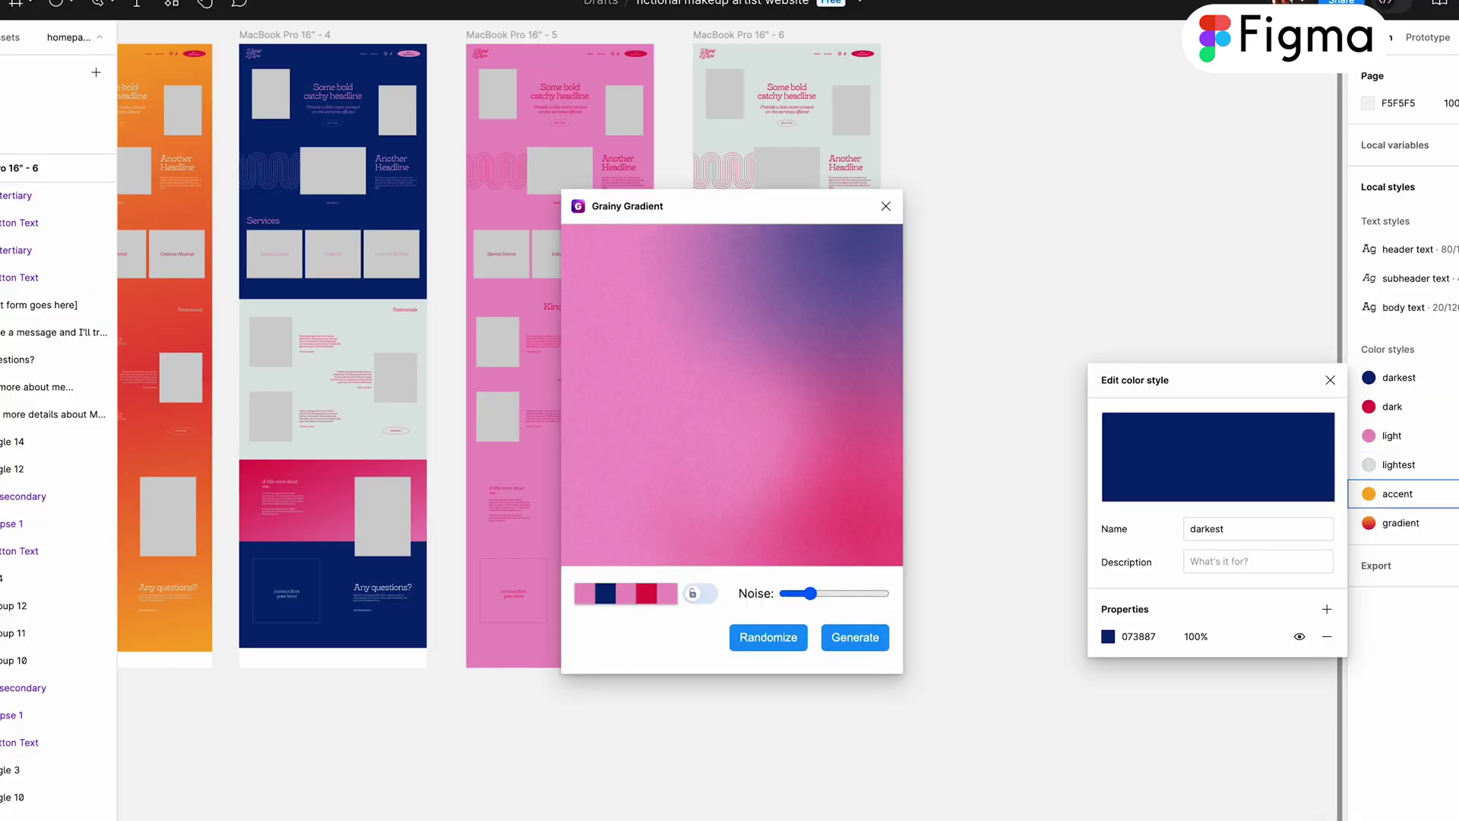
click(1397, 493)
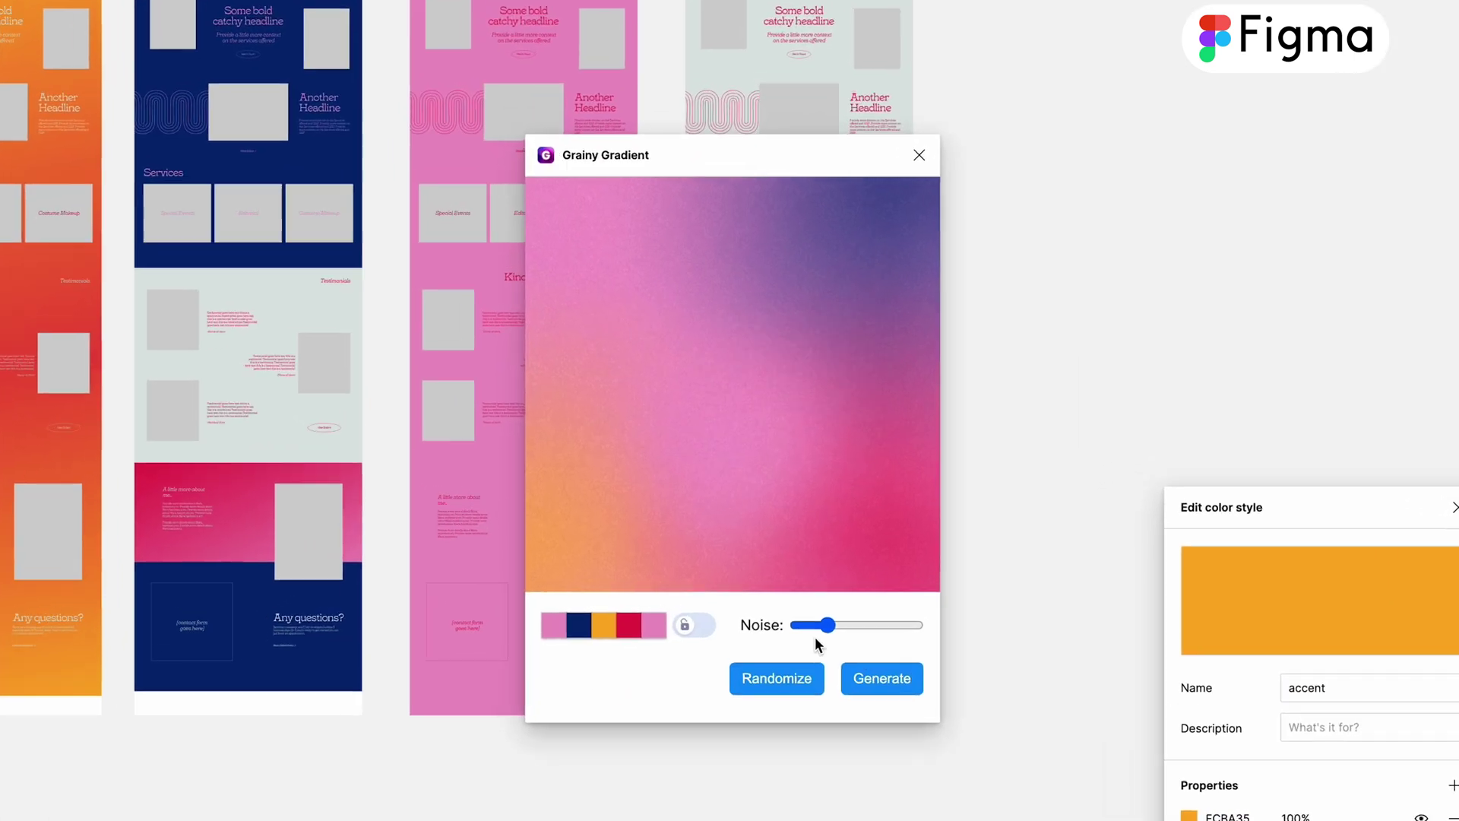
drag(827, 625, 835, 630)
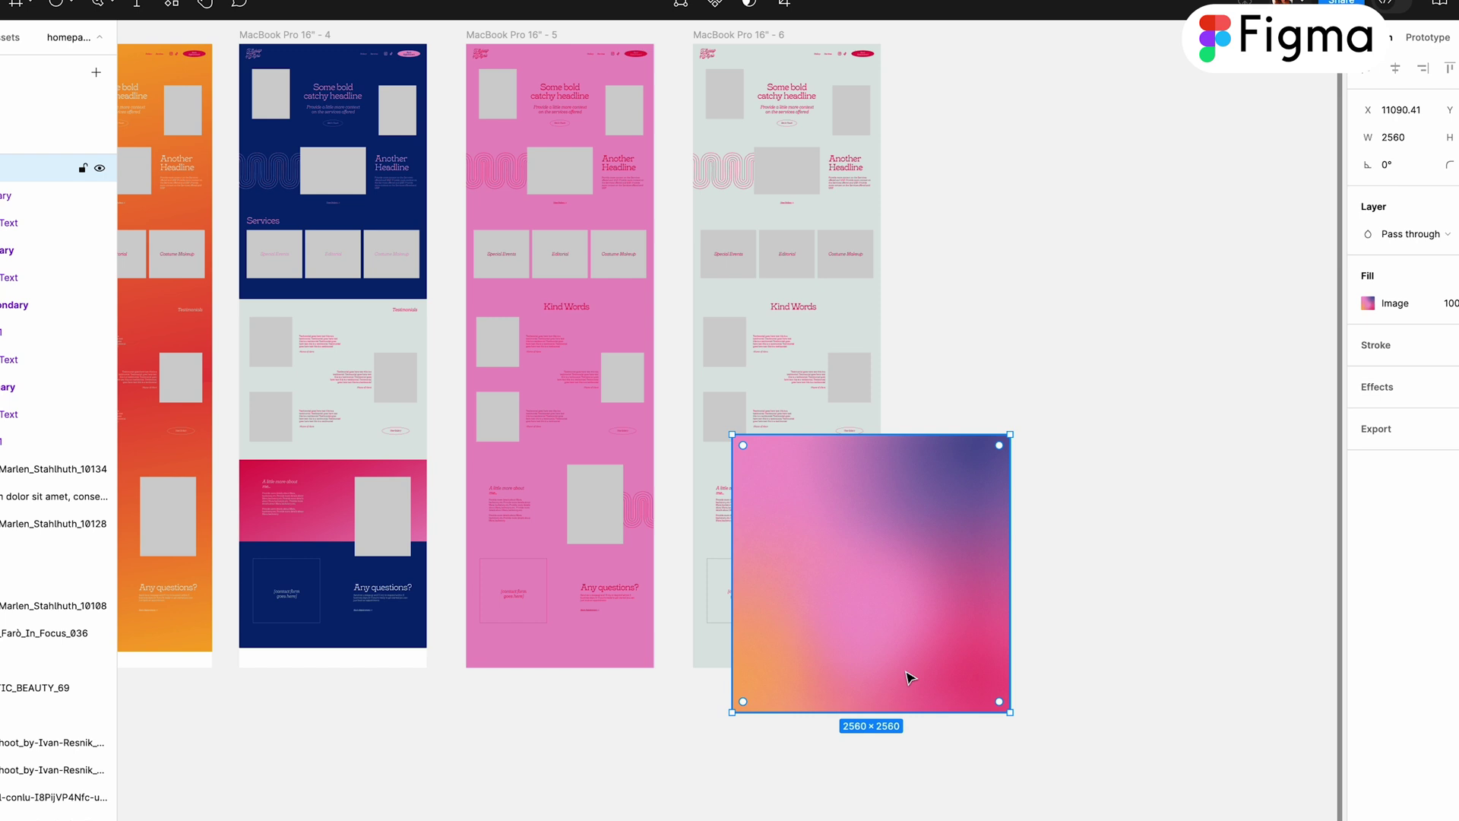
drag(910, 678, 866, 641)
- Stretch the makeup photo to full frame width and send it behind the service cards and Kind Words
scroll(874, 608, up, 3)
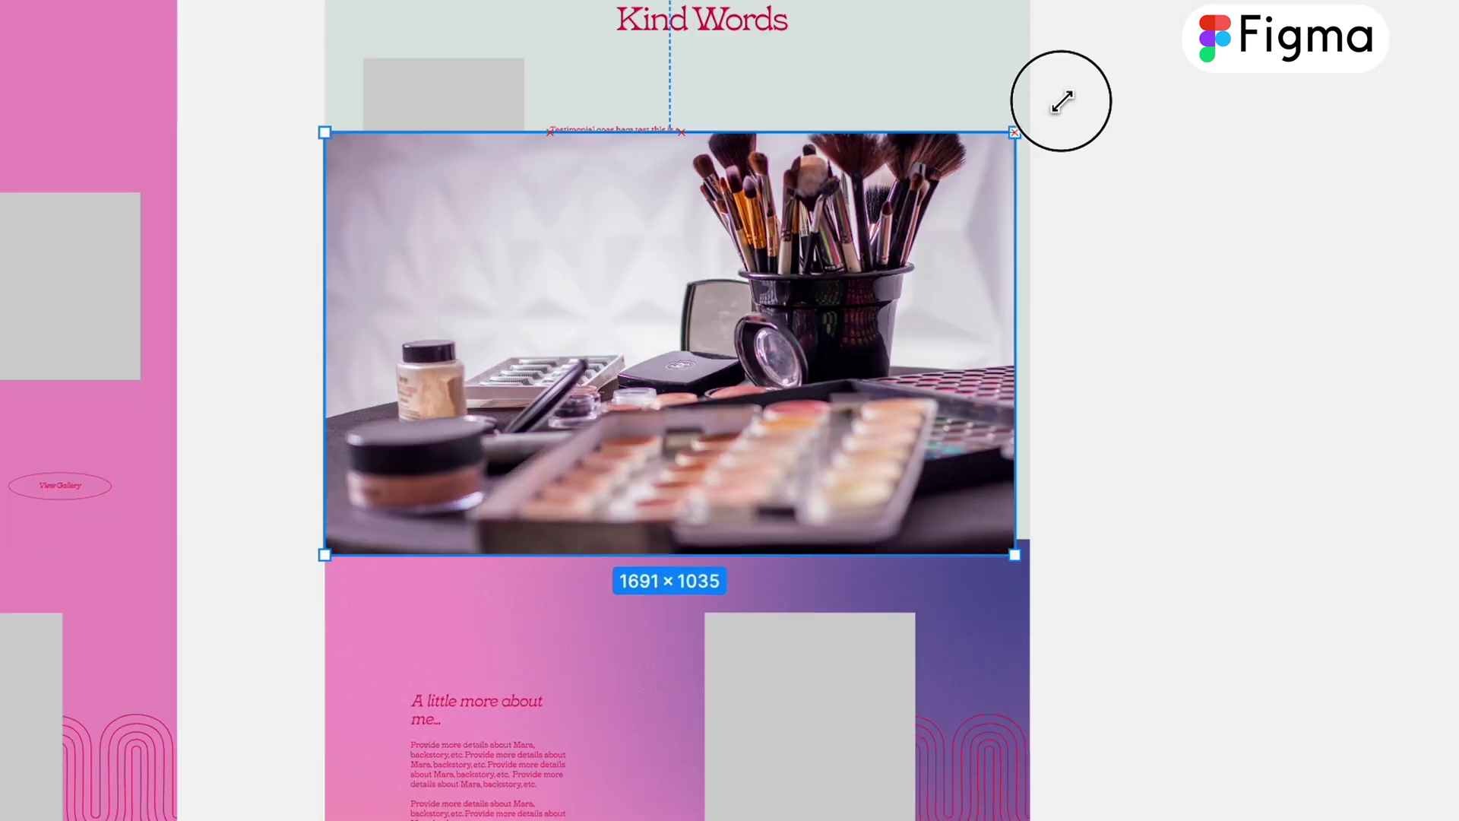
drag(1059, 98, 1030, 58)
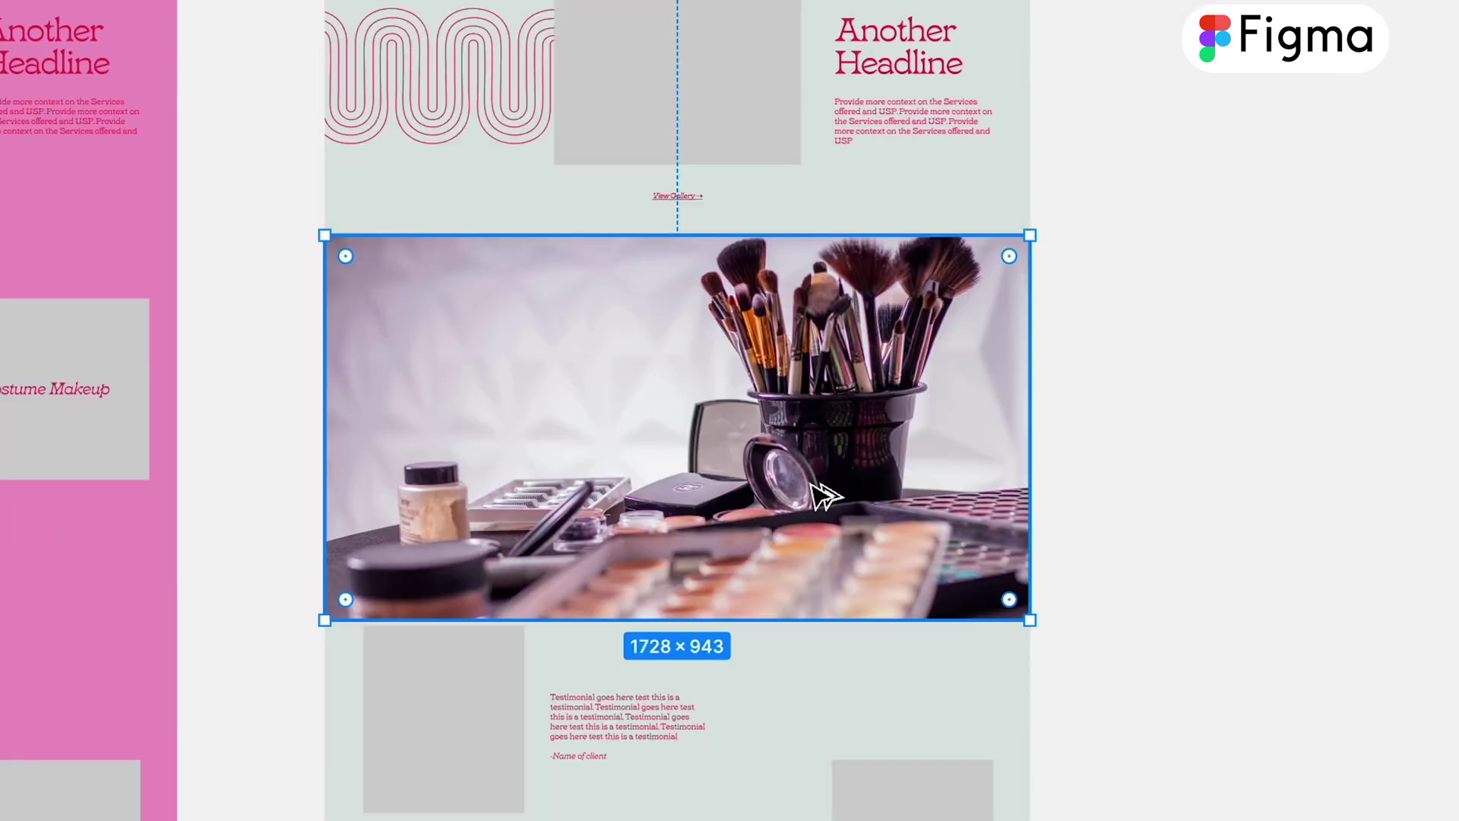
key(ctrl+shift+[)
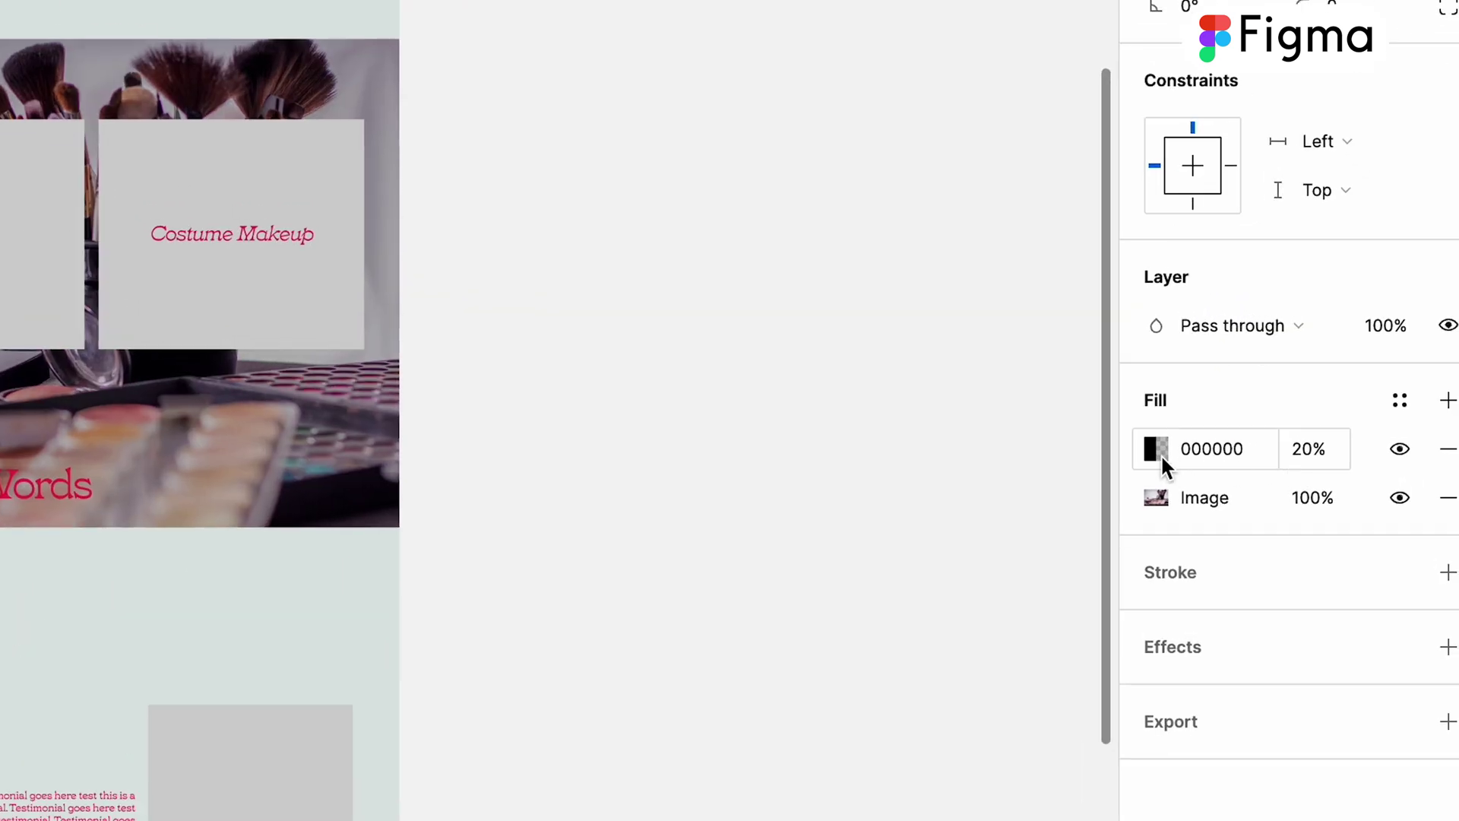
- Turn the new fill into an image grain texture at 100% opacity with a blend mode
click(1156, 448)
click(870, 406)
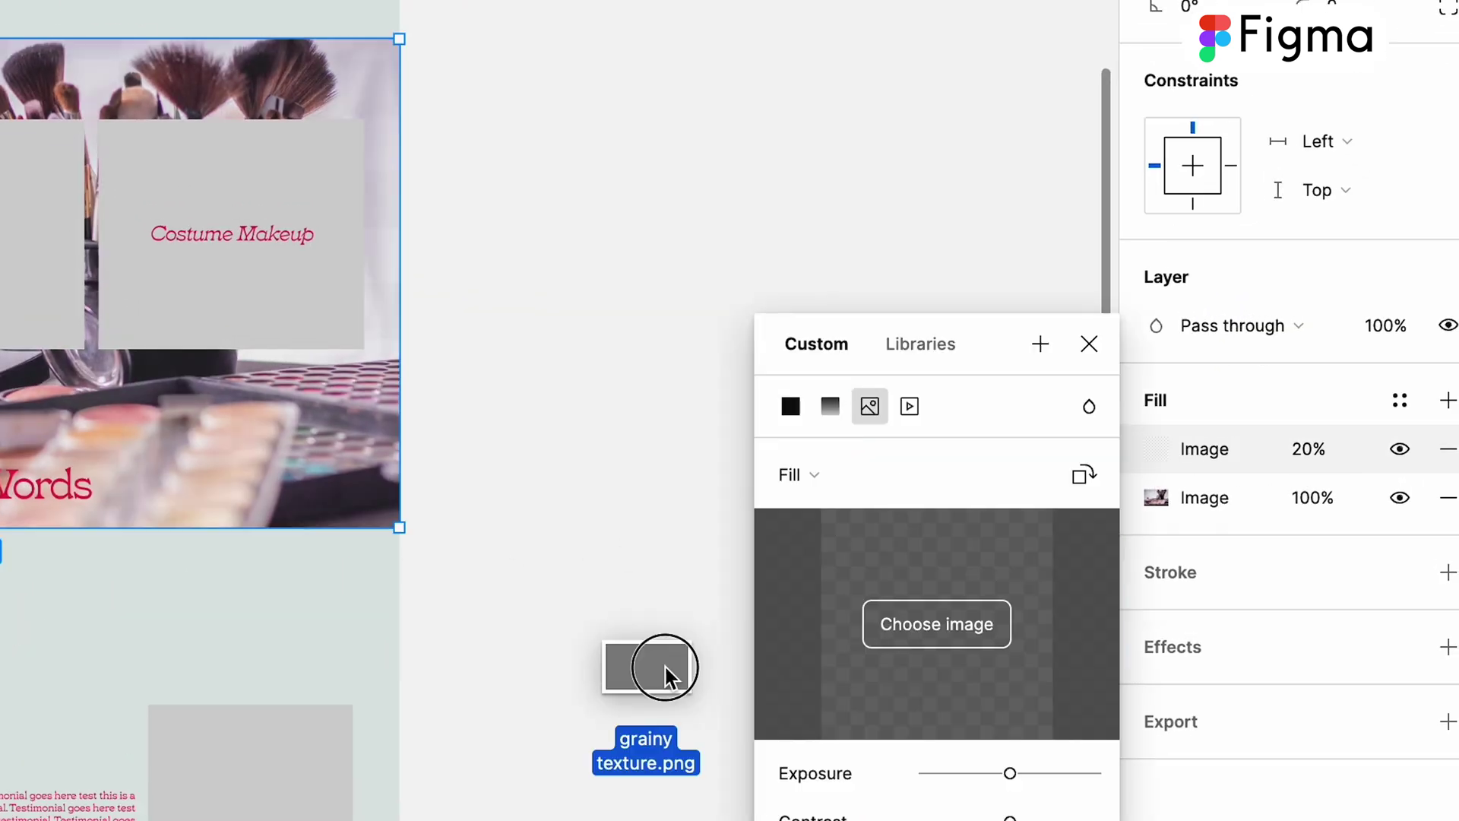
click(1280, 452)
text(10)
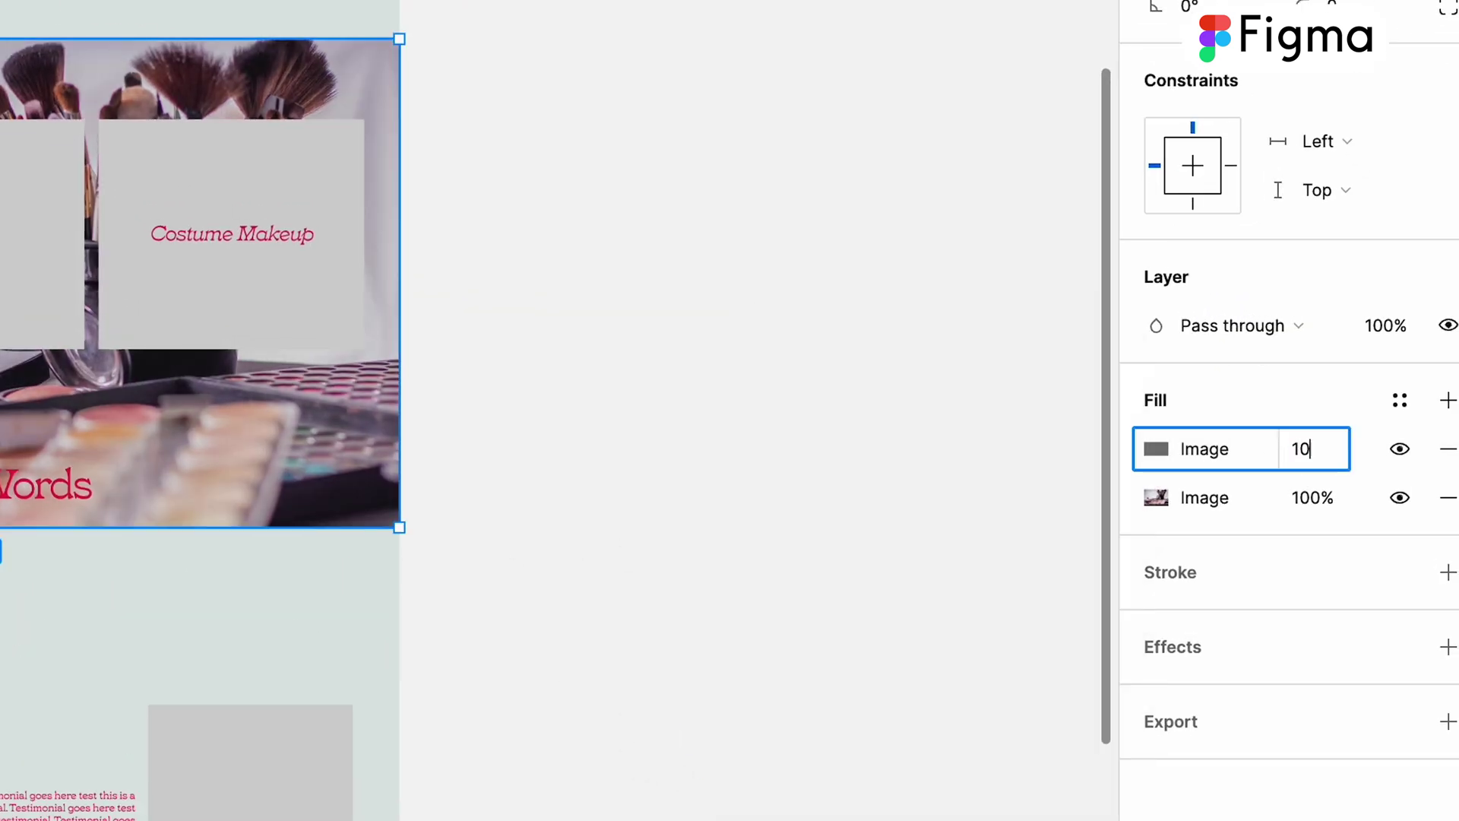
text(0)
key(Return)
click(1156, 448)
click(1091, 498)
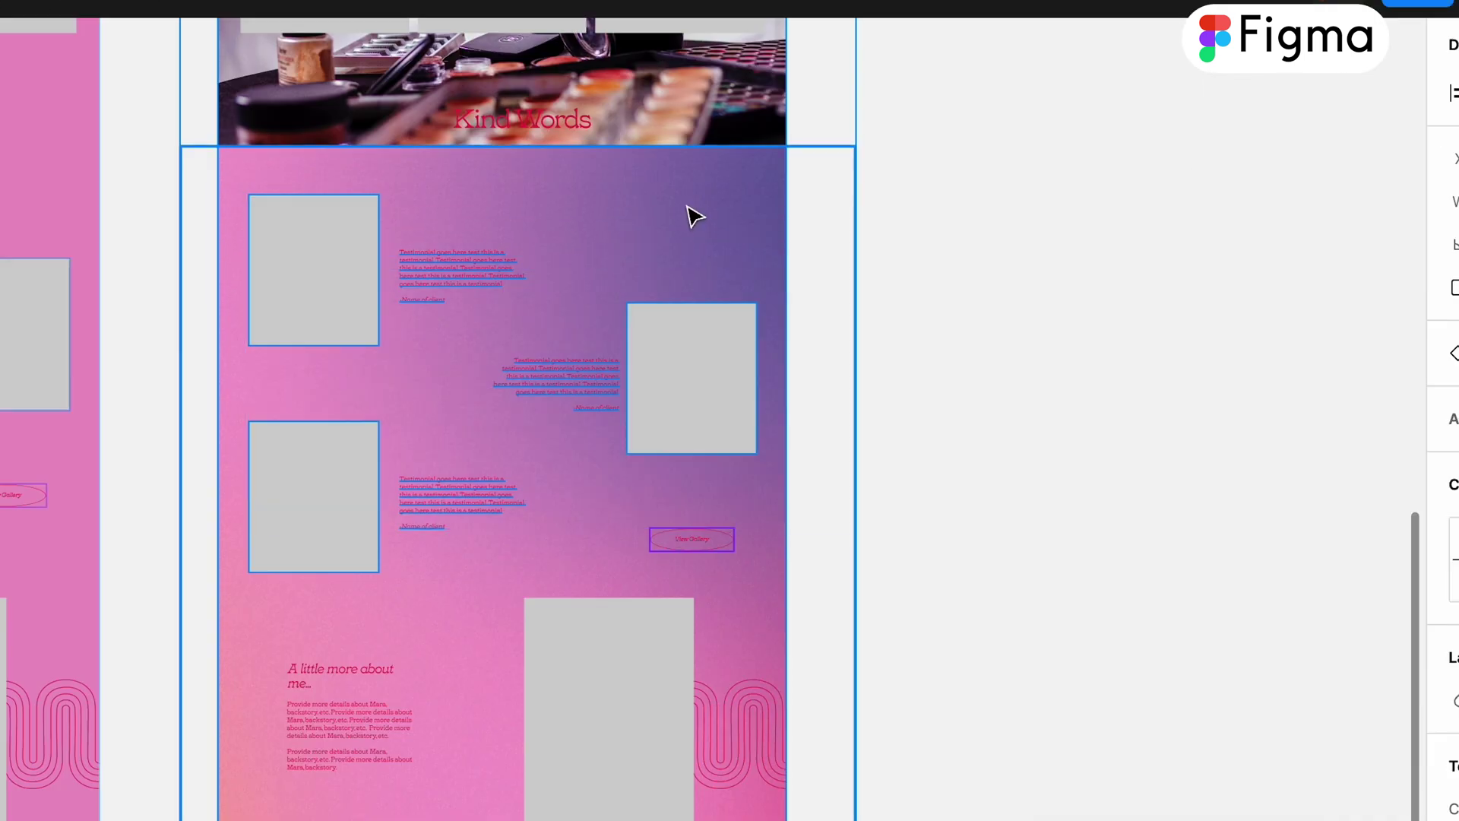
- Paste in the arrow icon and bring up its options
click(971, 286)
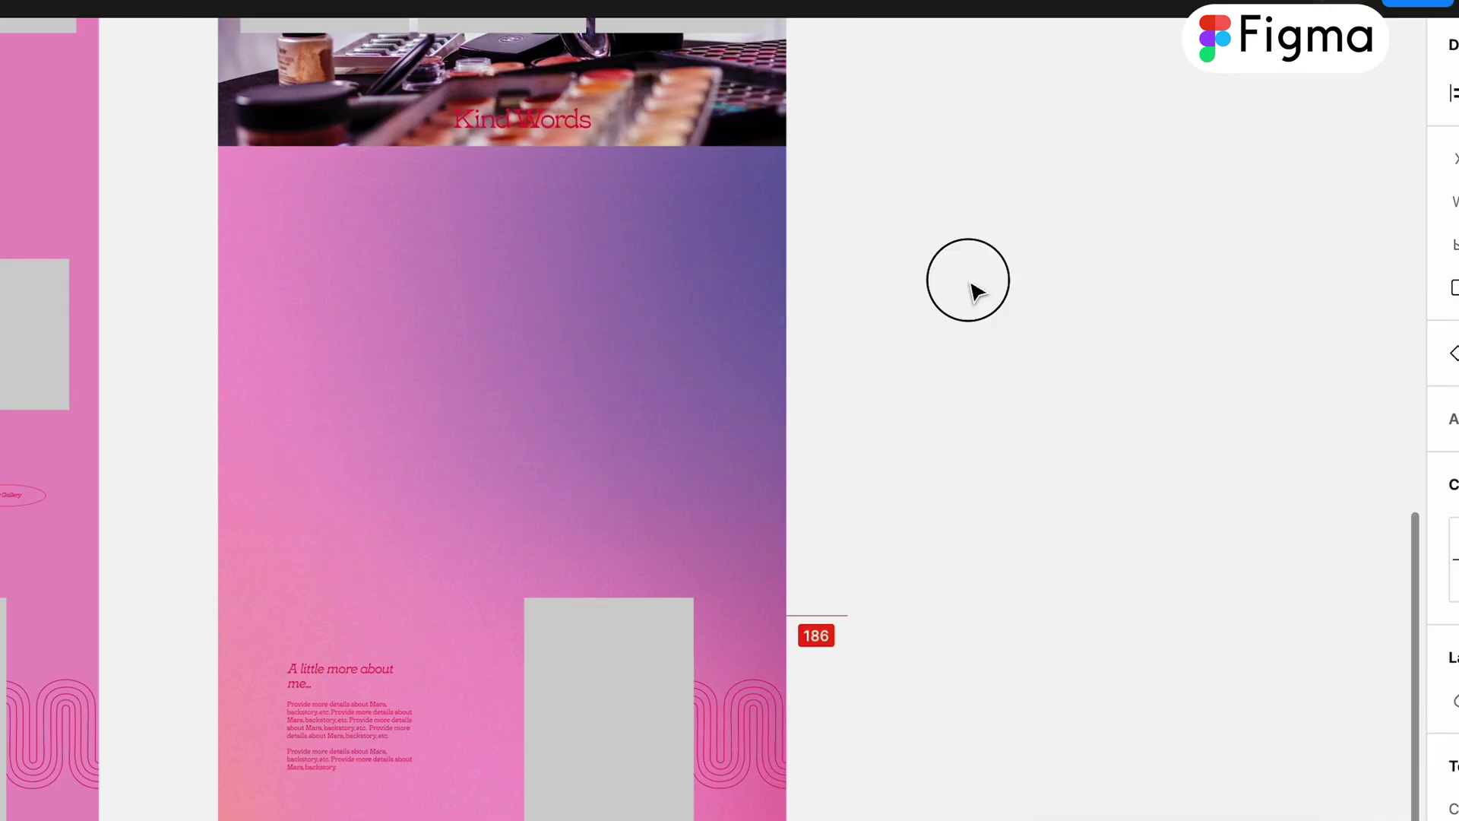
key(ctrl+v)
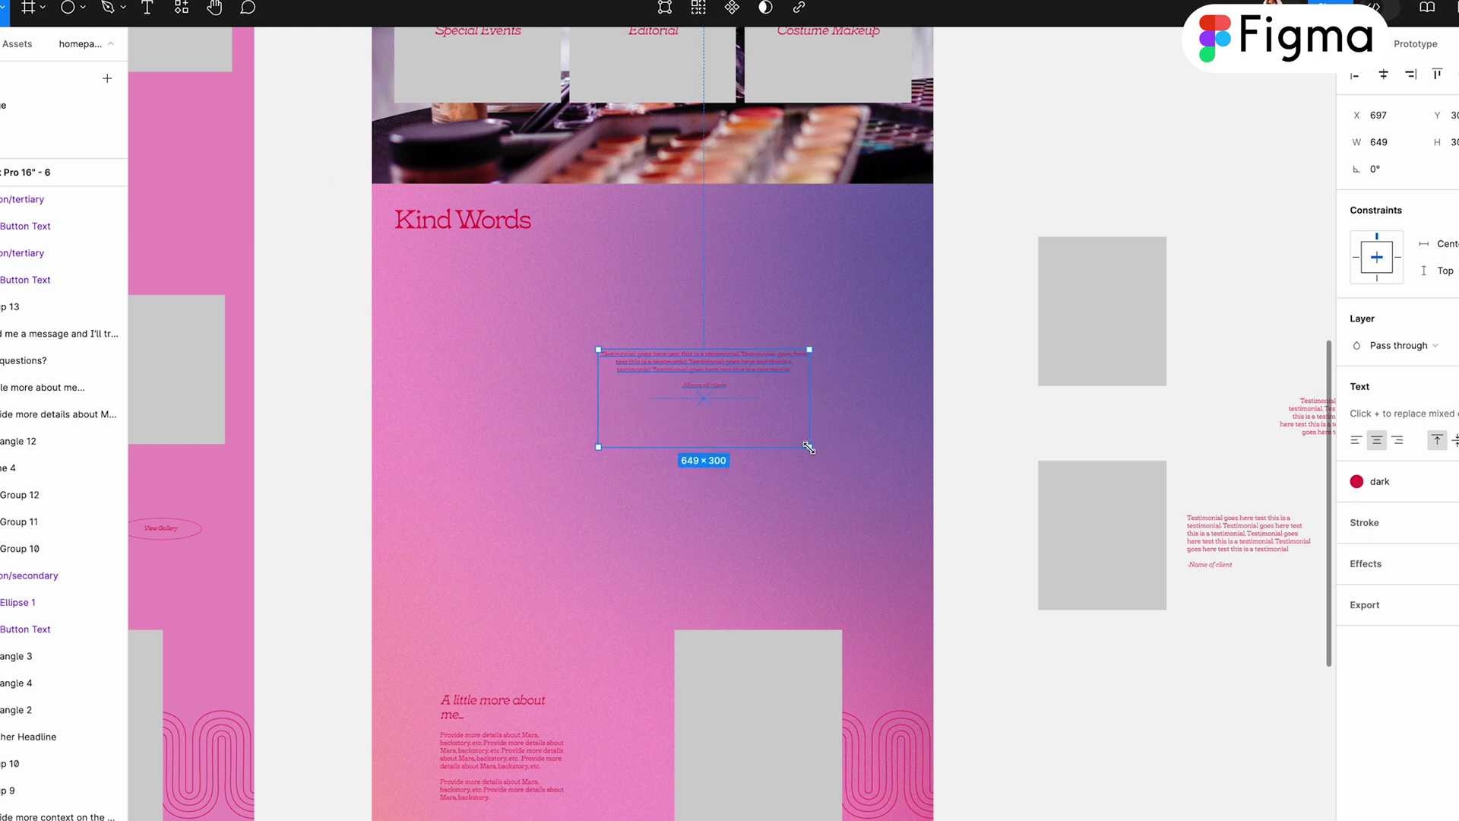
right_click(302, 431)
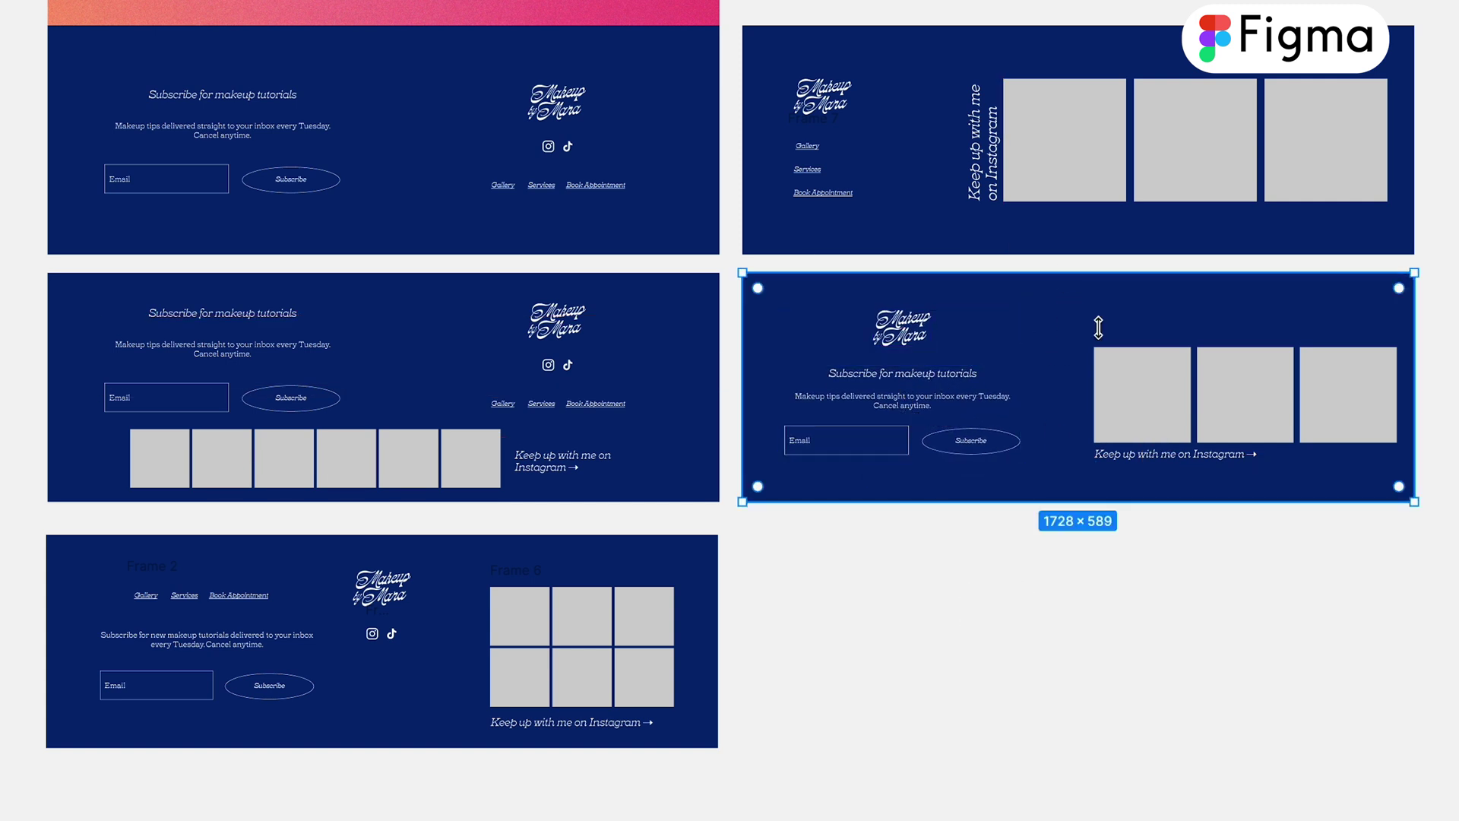
- Fit the green-hair photo into the Another Headline placeholder and mask the client photo into an oval
click(1077, 722)
scroll(1077, 722, down, 2)
scroll(612, 219, up, 5)
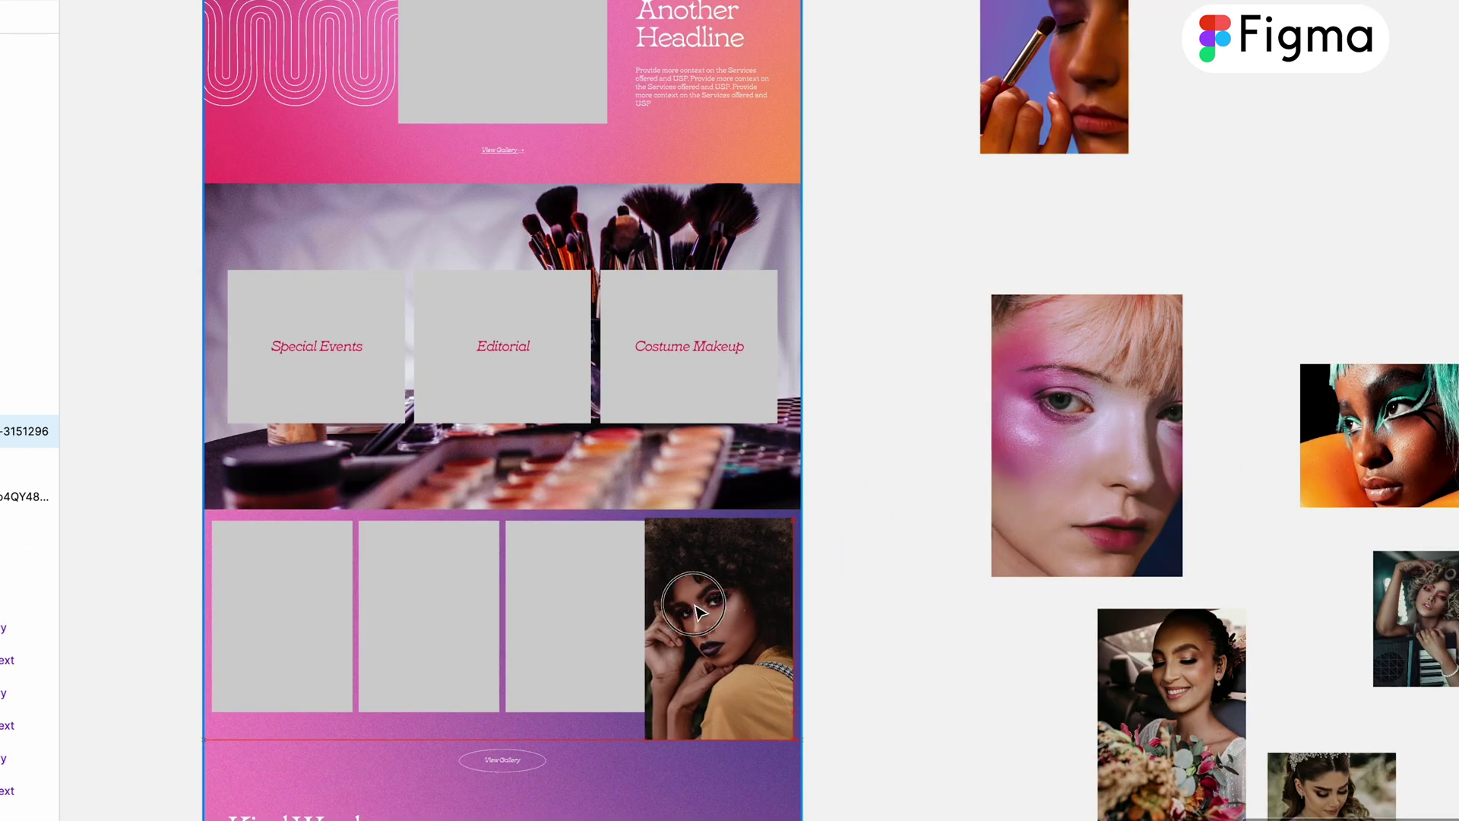
drag(1368, 426, 602, 179)
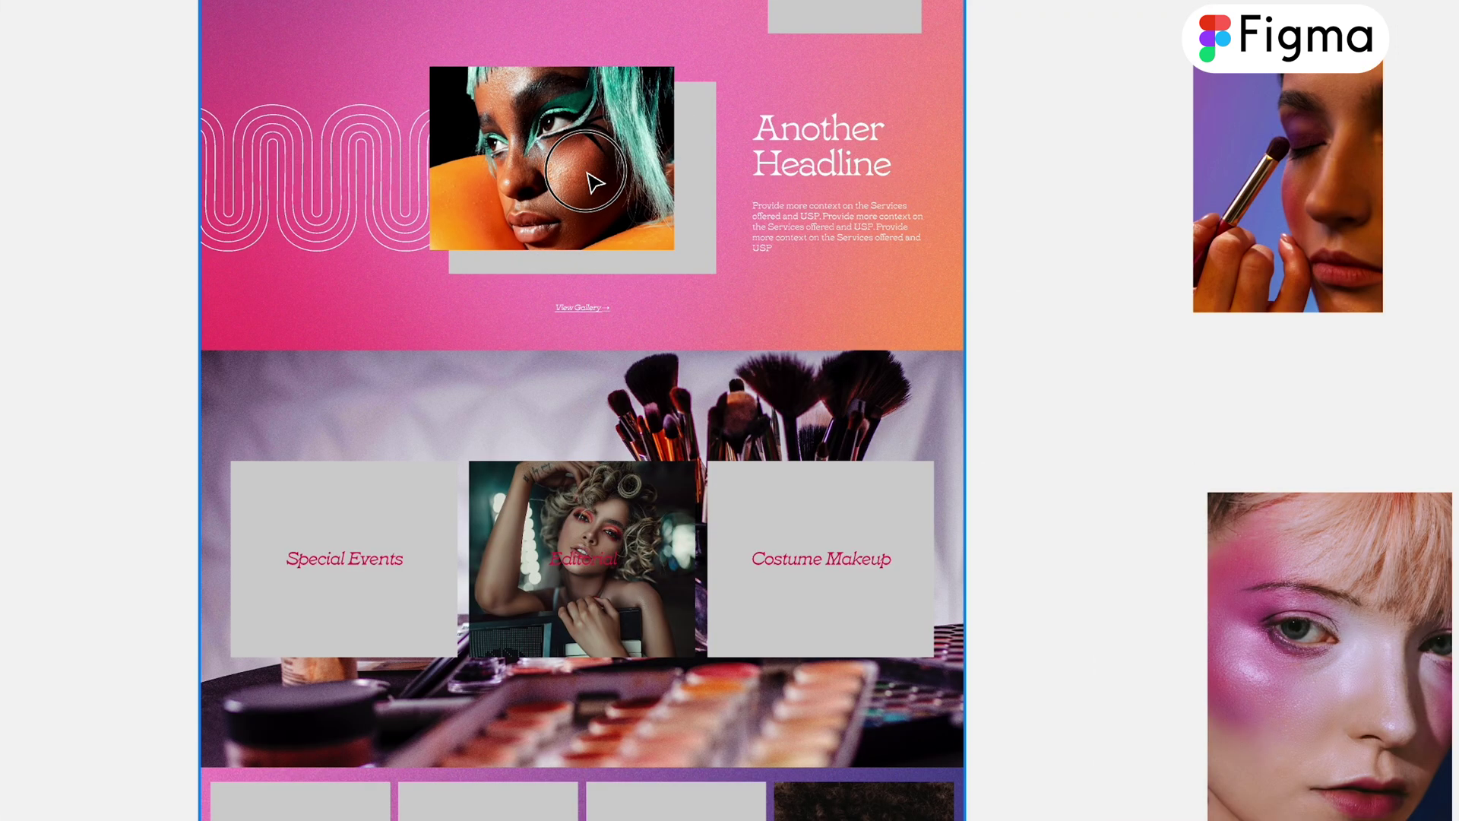
drag(603, 122, 603, 92)
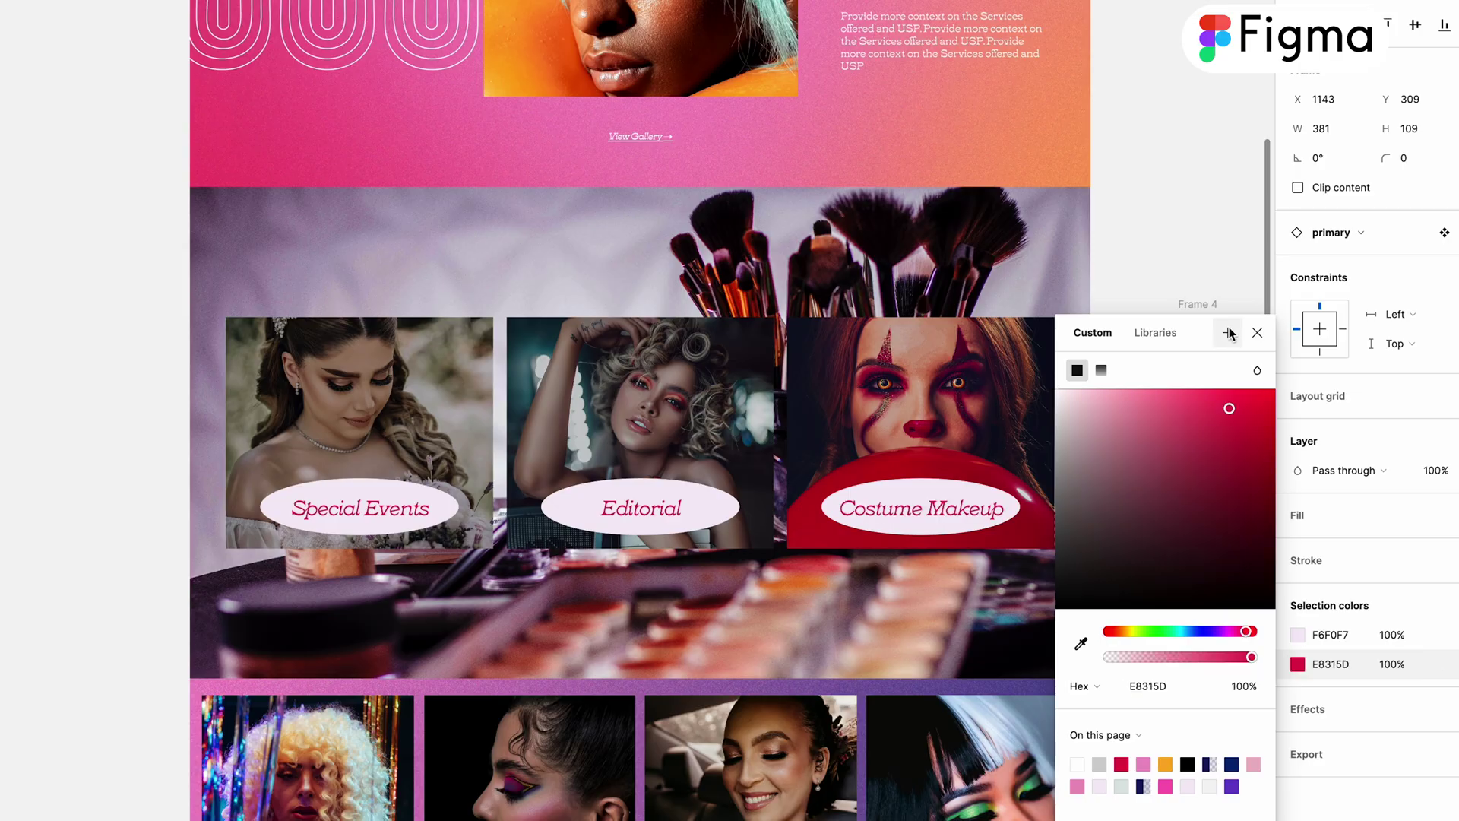
right_click(529, 439)
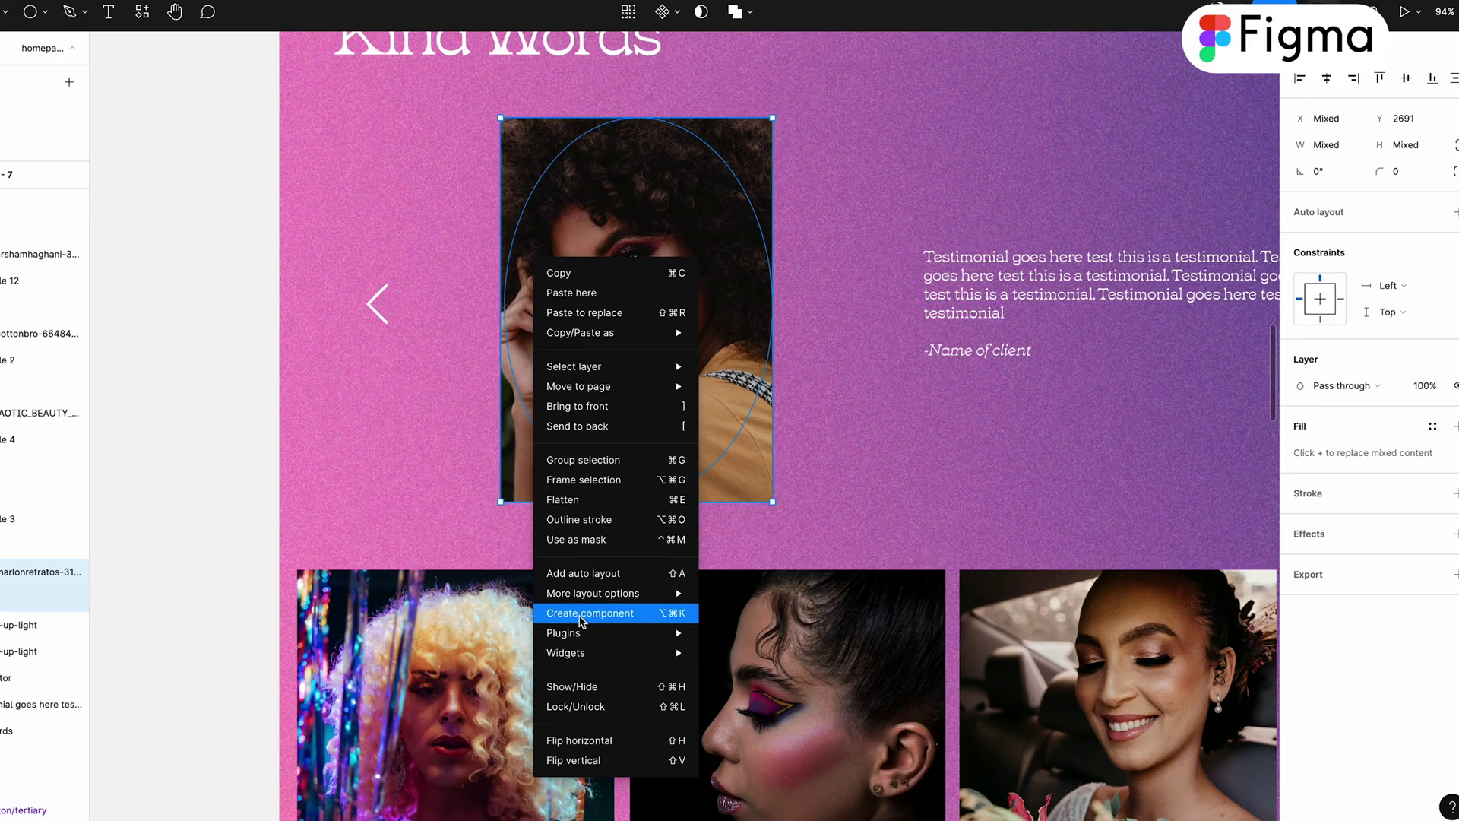
click(609, 545)
scroll(898, 470, down, 3)
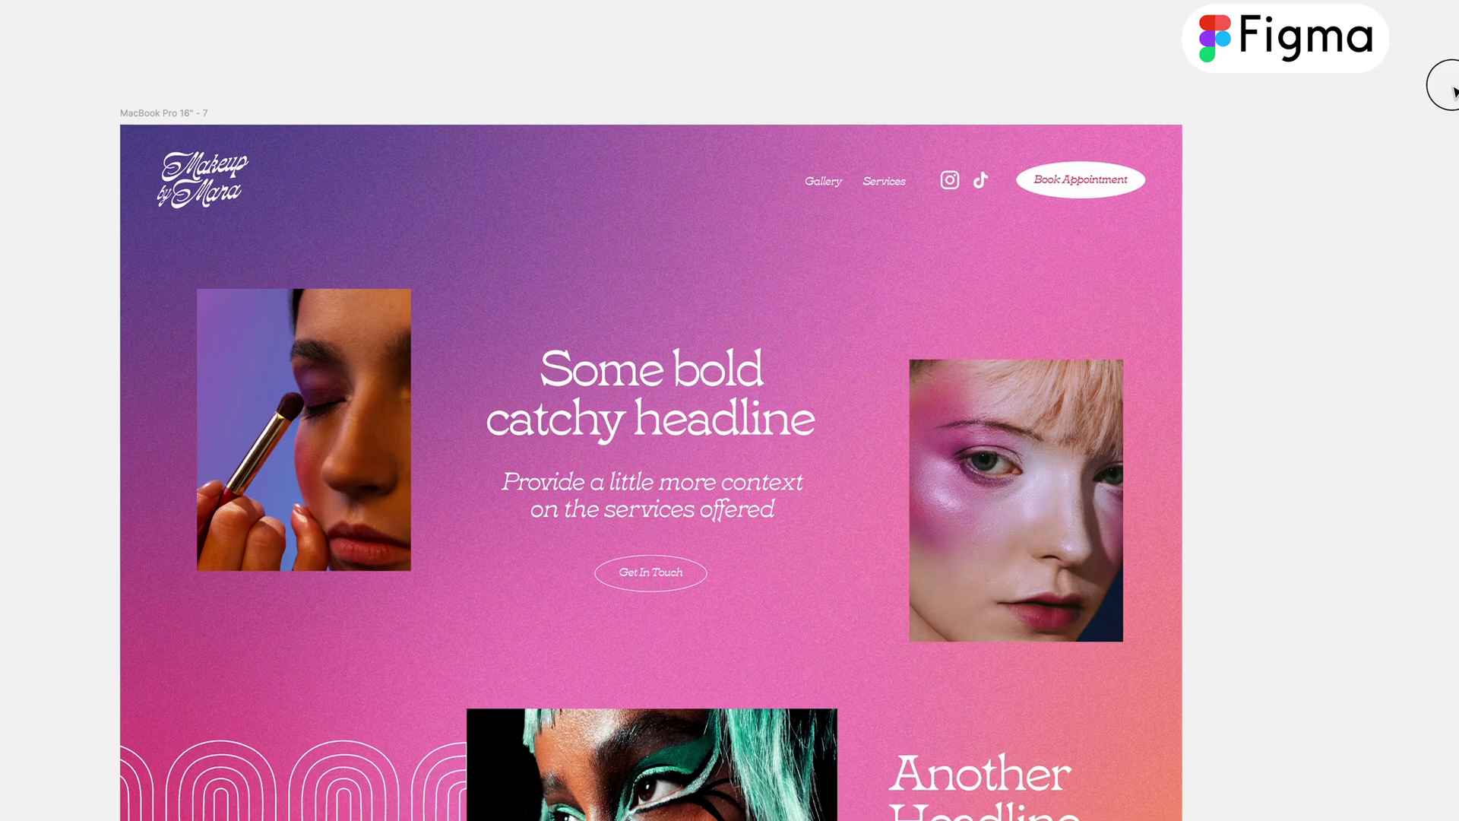
scroll(1438, 104, down, 5)
scroll(1448, 114, down, 5)
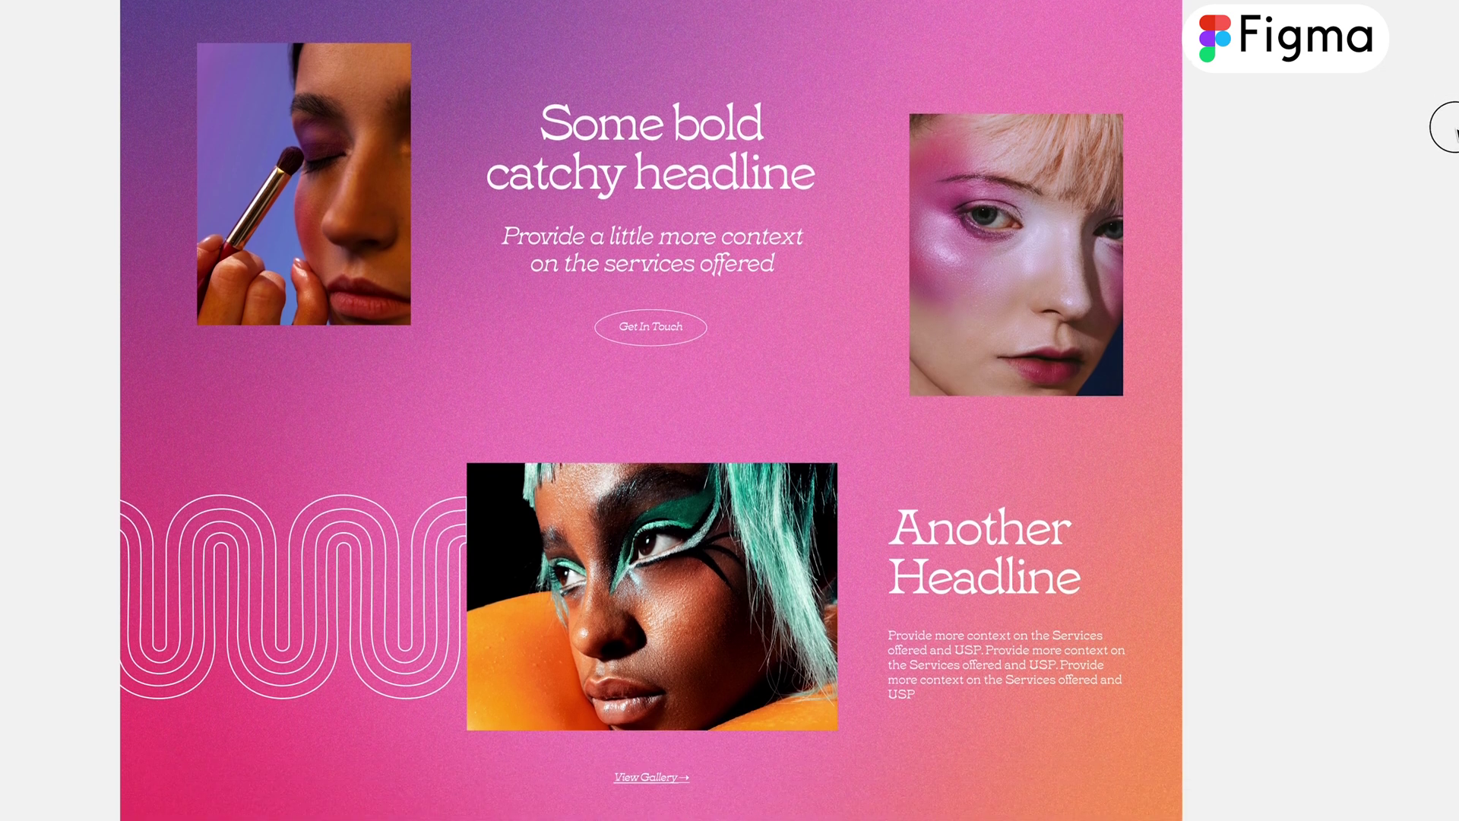
scroll(520, 411, down, 3)
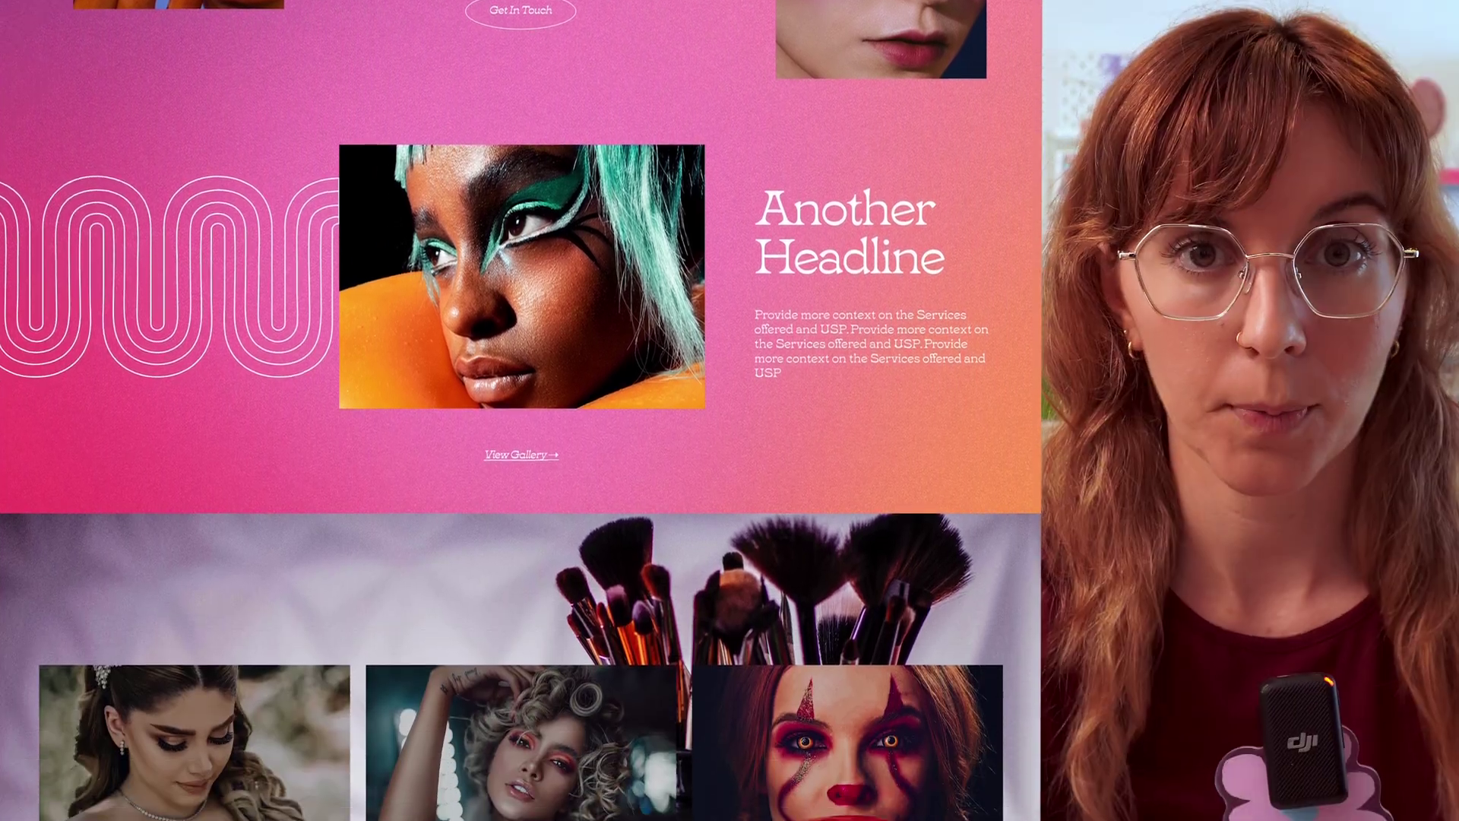
scroll(521, 411, down, 2)
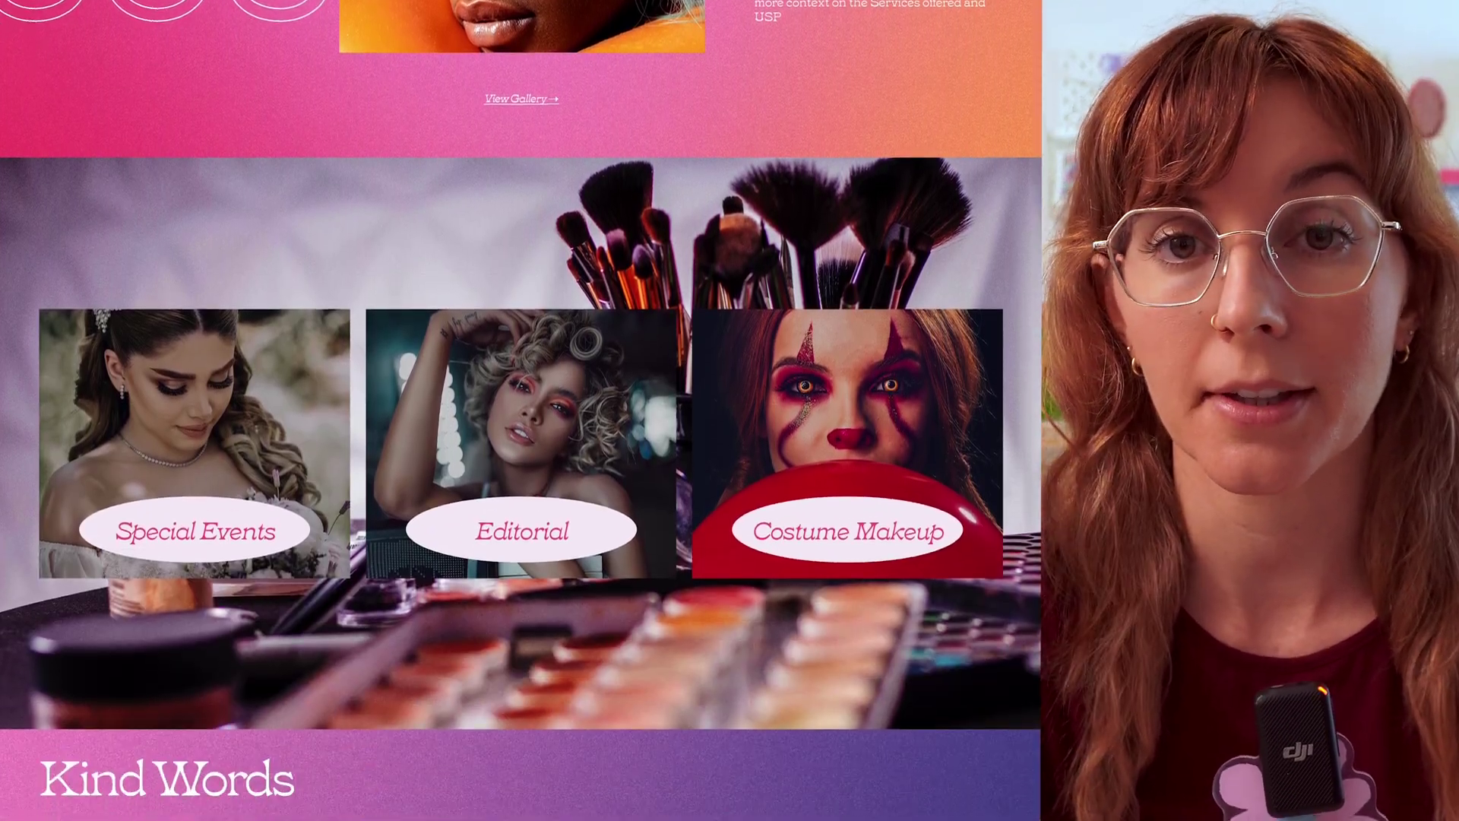
scroll(521, 410, down, 5)
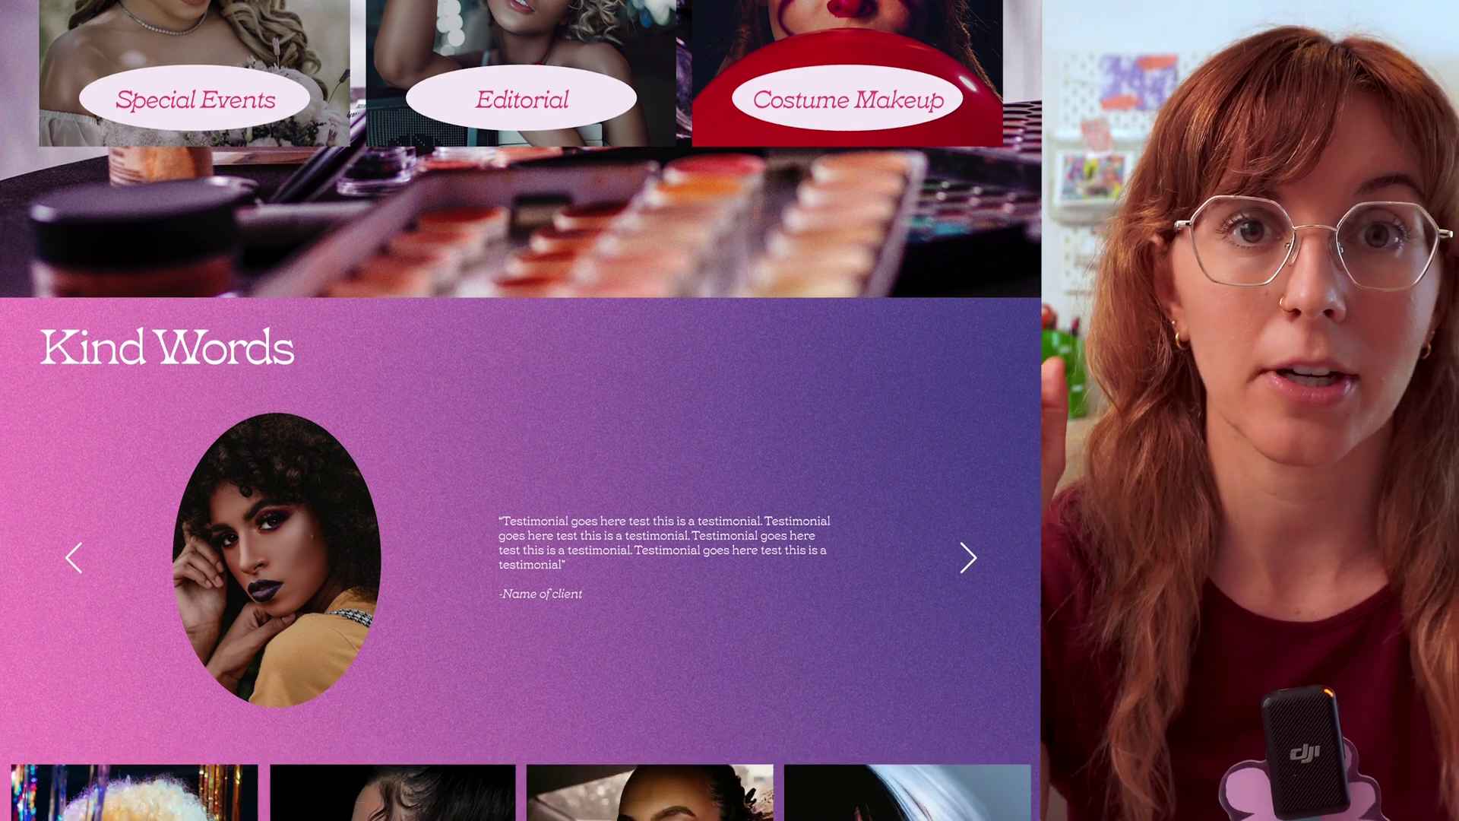
scroll(521, 411, down, 1)
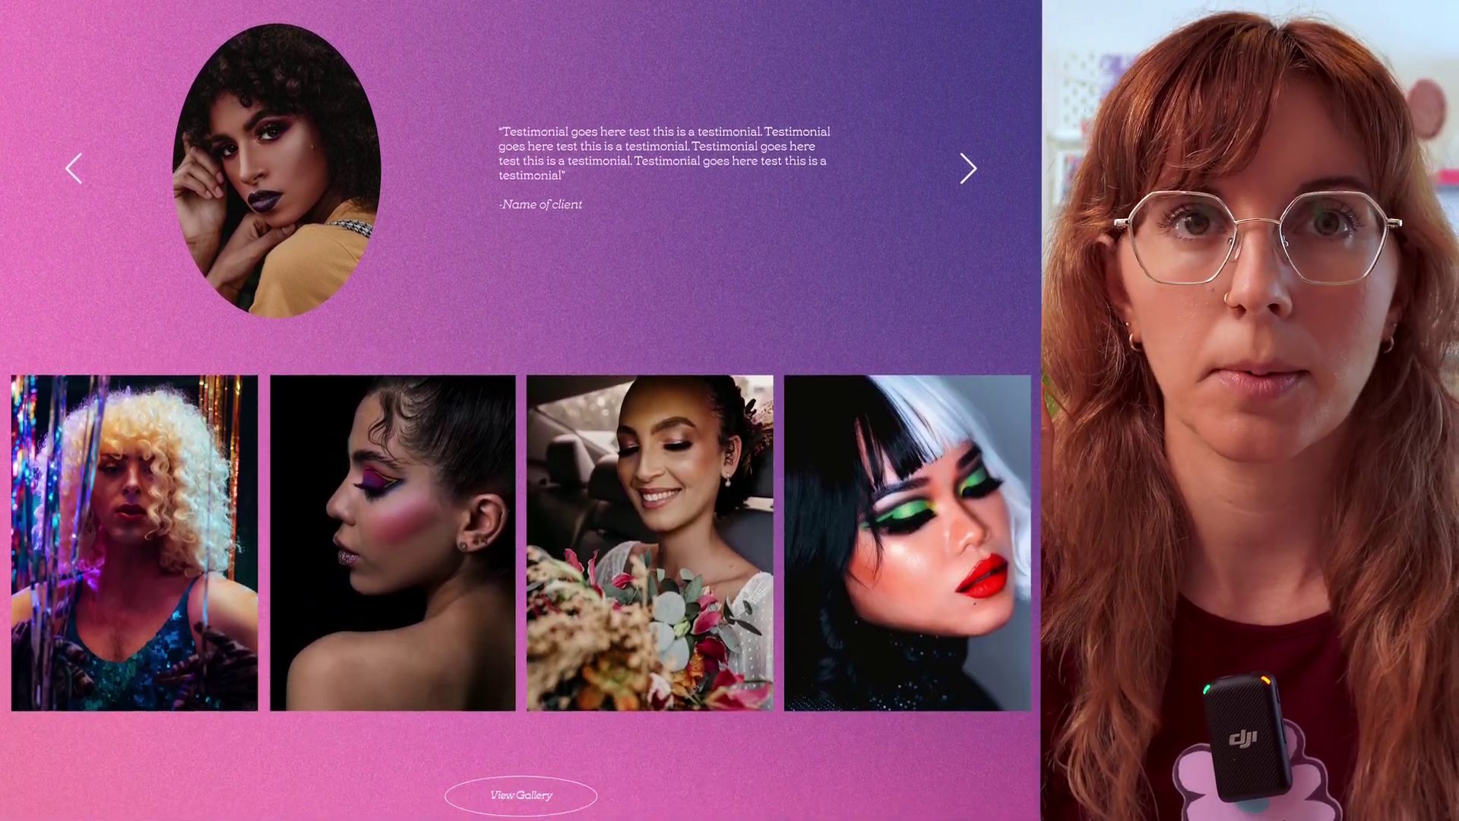
scroll(521, 410, down, 5)
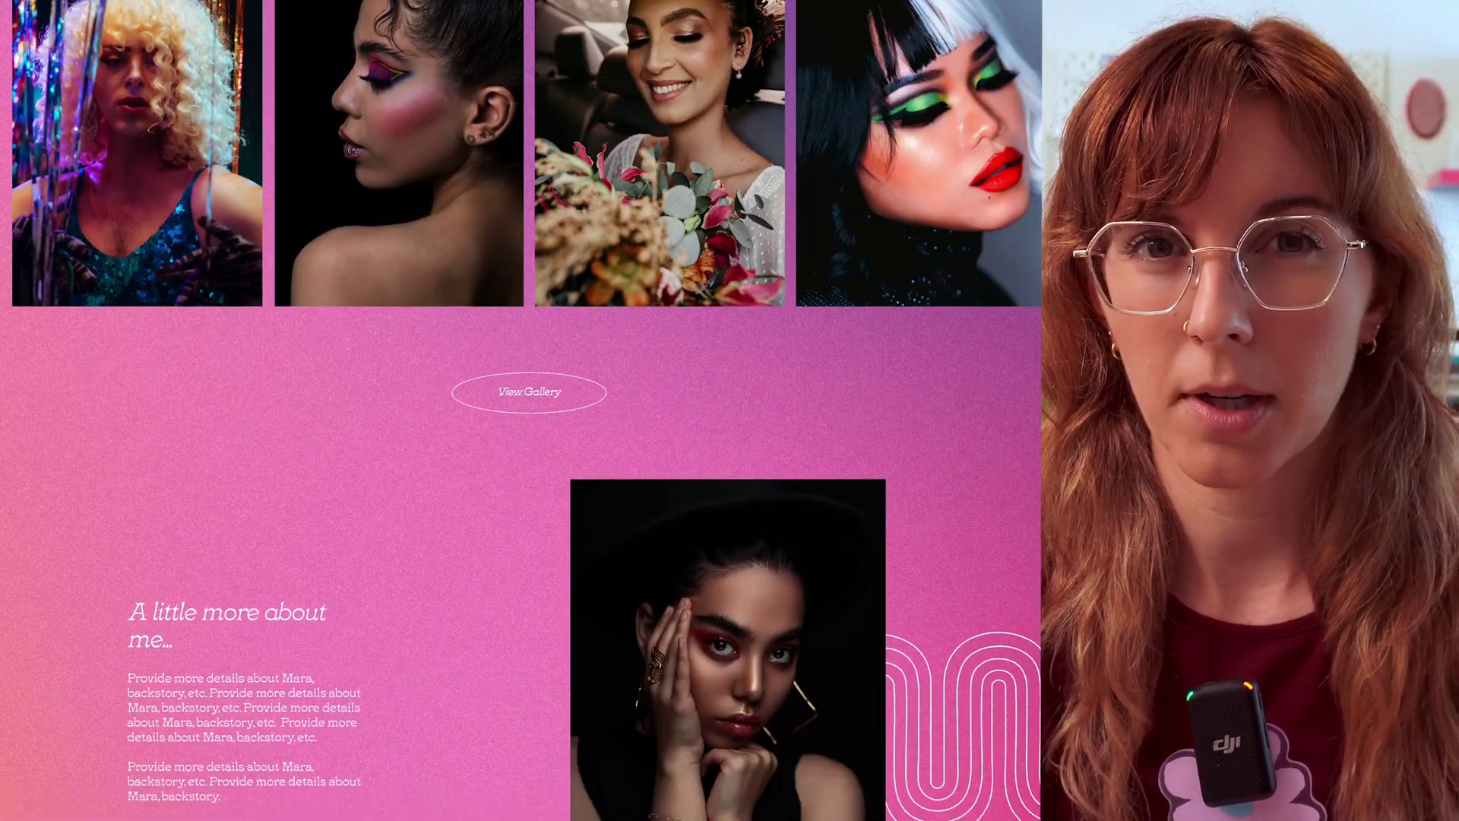
scroll(520, 410, down, 5)
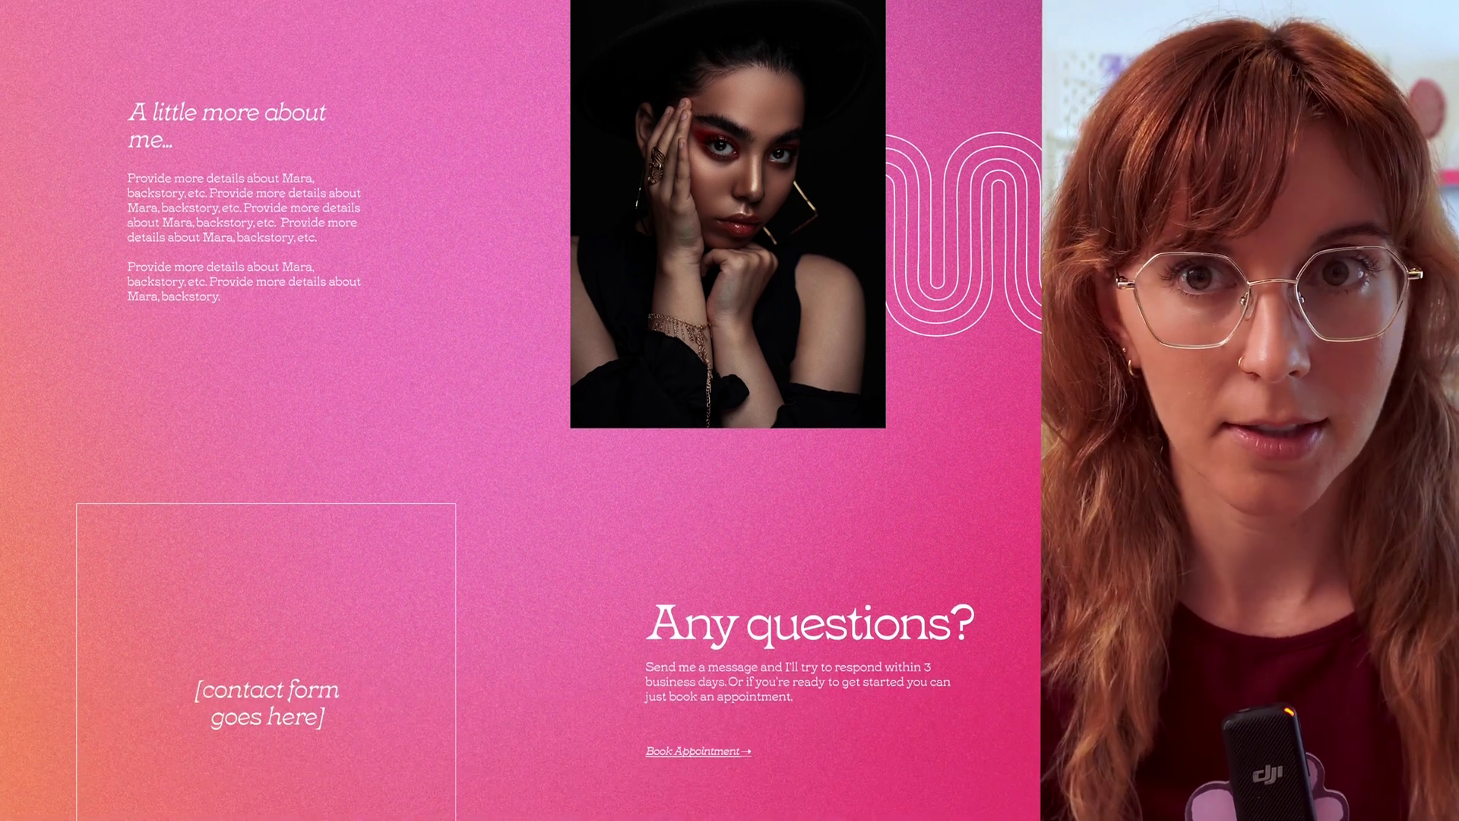
scroll(521, 411, down, 4)
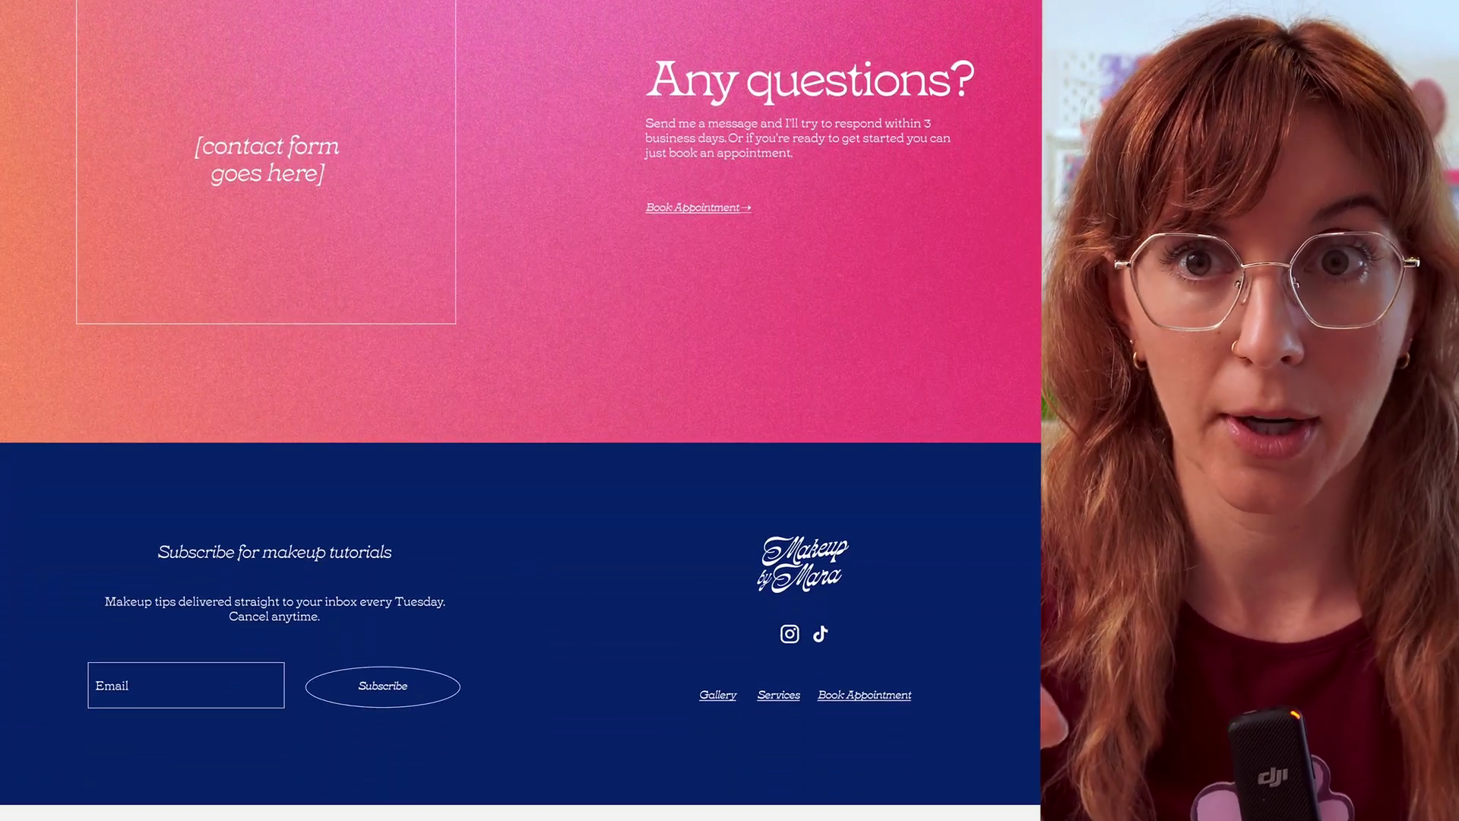
scroll(1021, 347, down, 5)
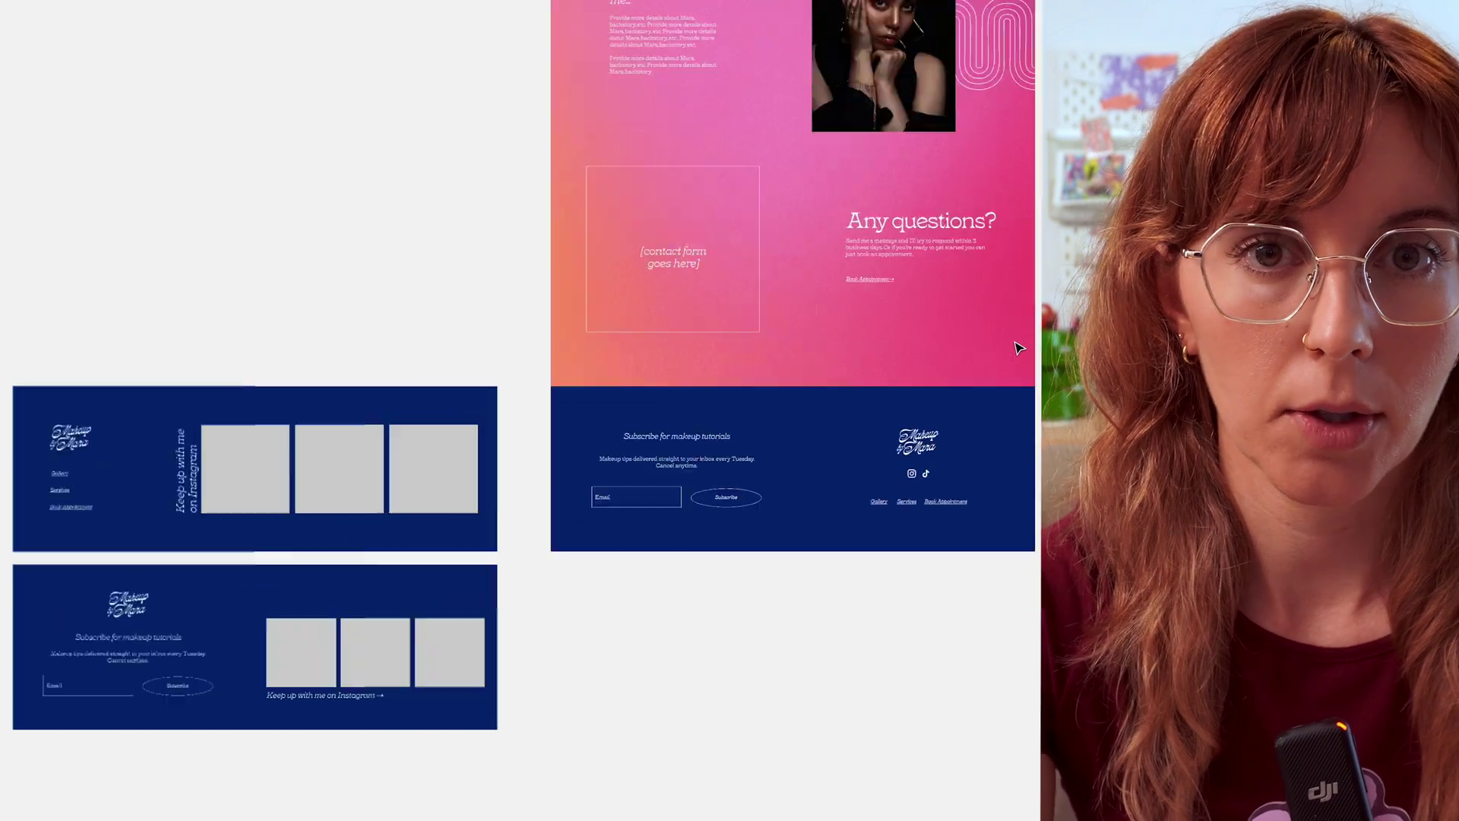
scroll(1017, 456, up, 6)
scroll(1017, 530, up, 4)
scroll(763, 619, right, 3)
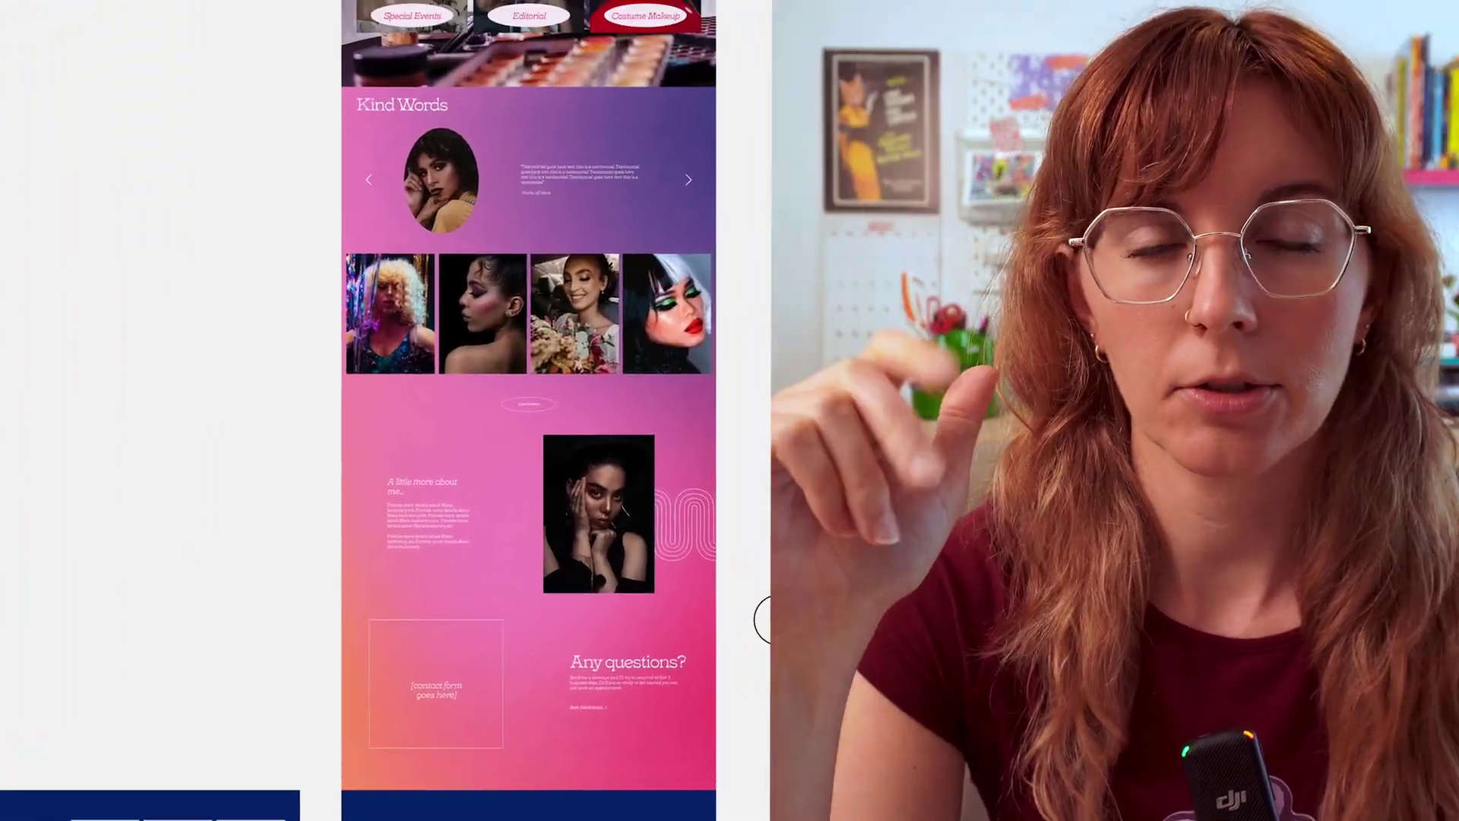
scroll(723, 504, down, 1)
scroll(723, 504, up, 3)
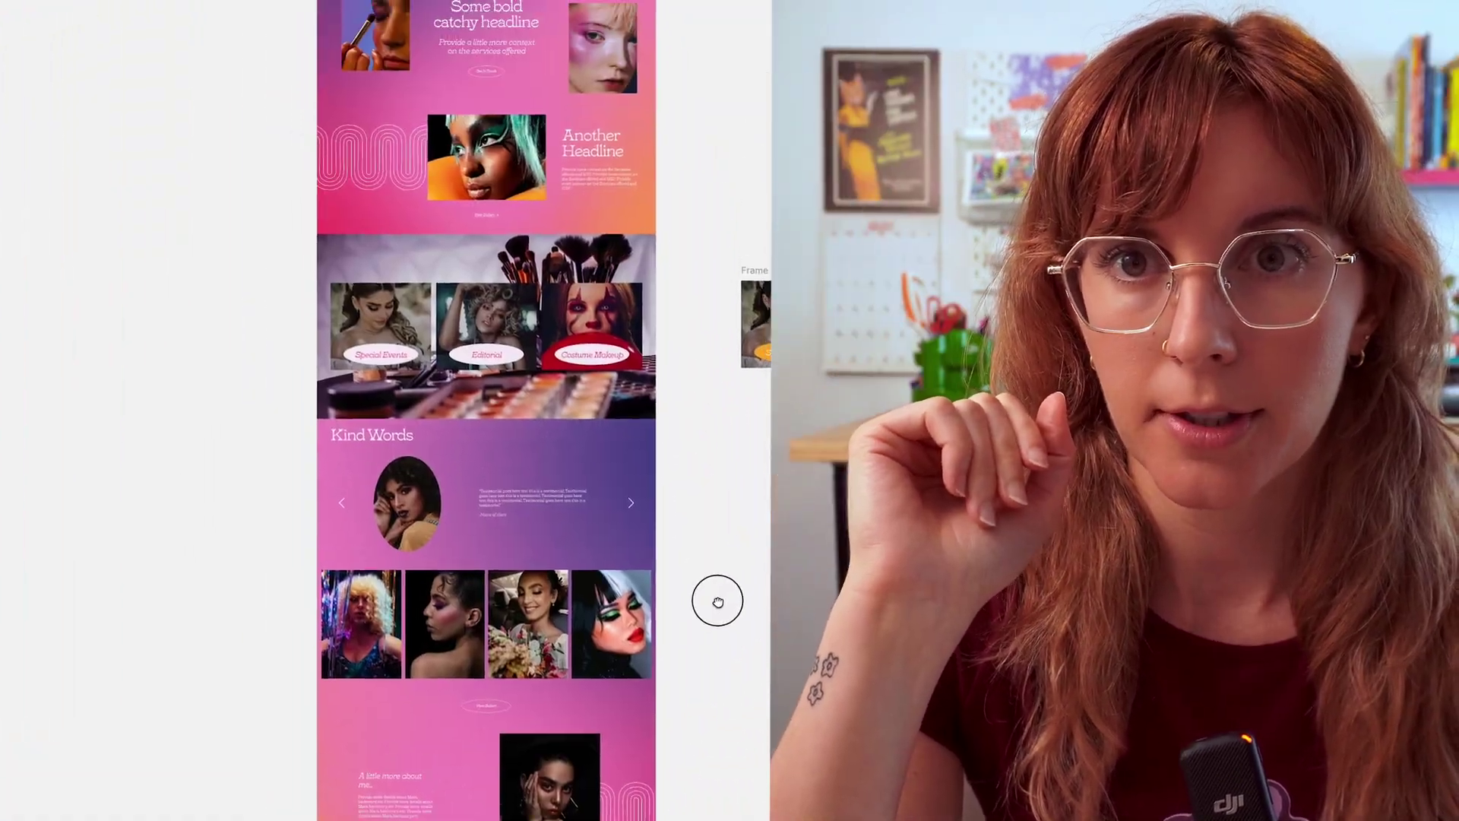
scroll(471, 415, up, 1)
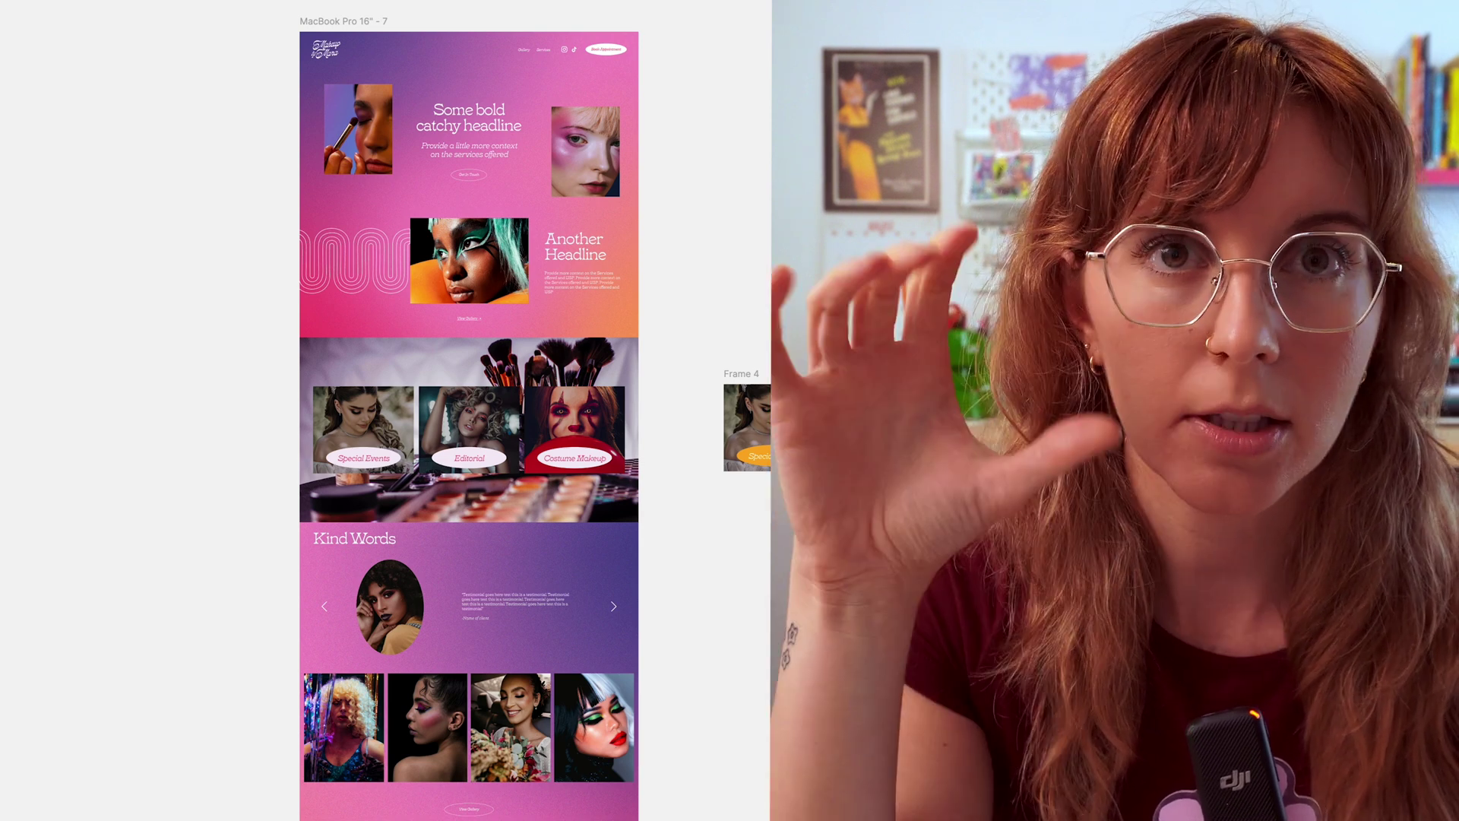
scroll(691, 710, up, 1)
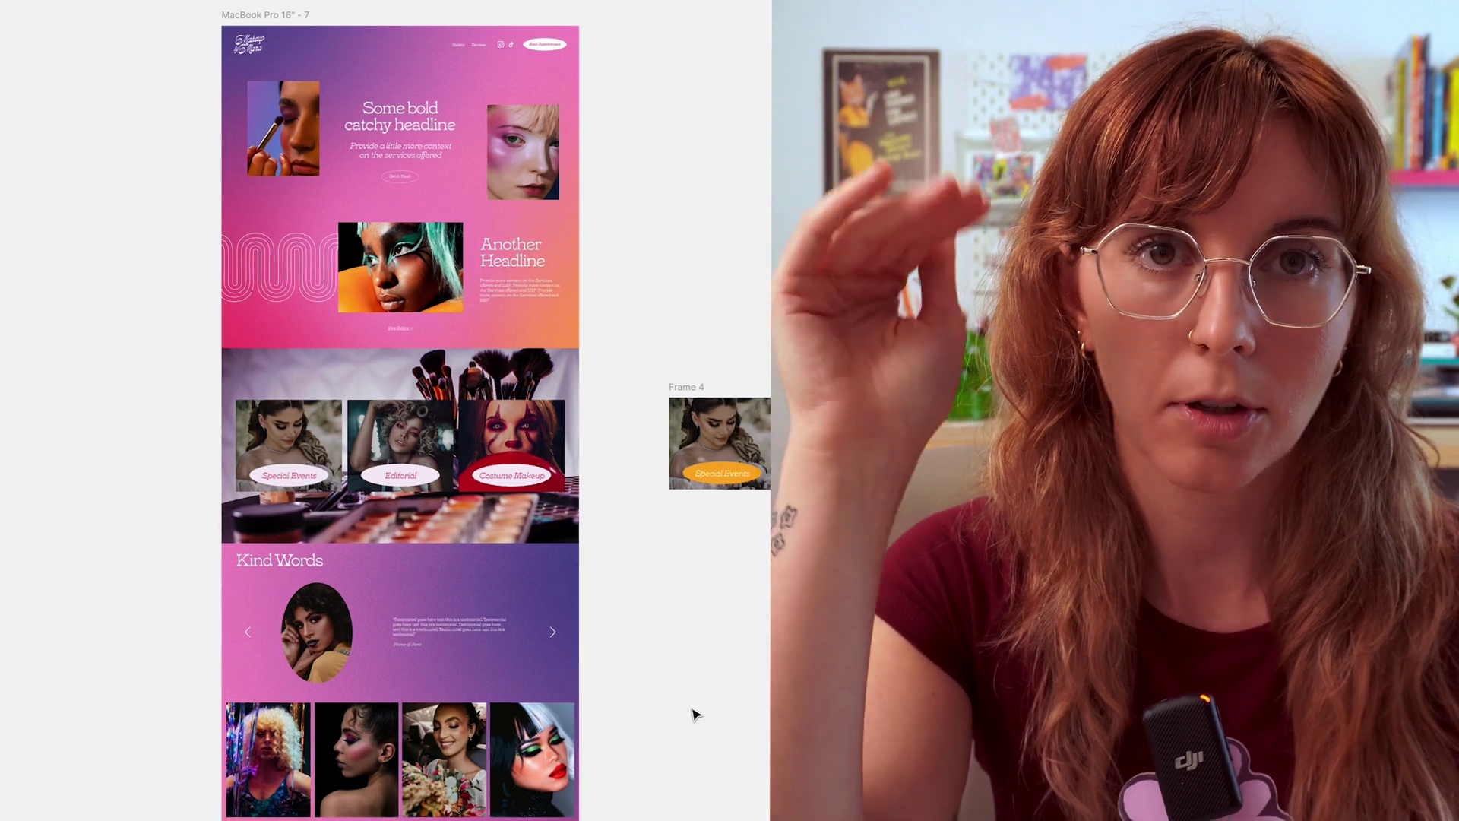
scroll(668, 642, down, 5)
scroll(668, 644, down, 6)
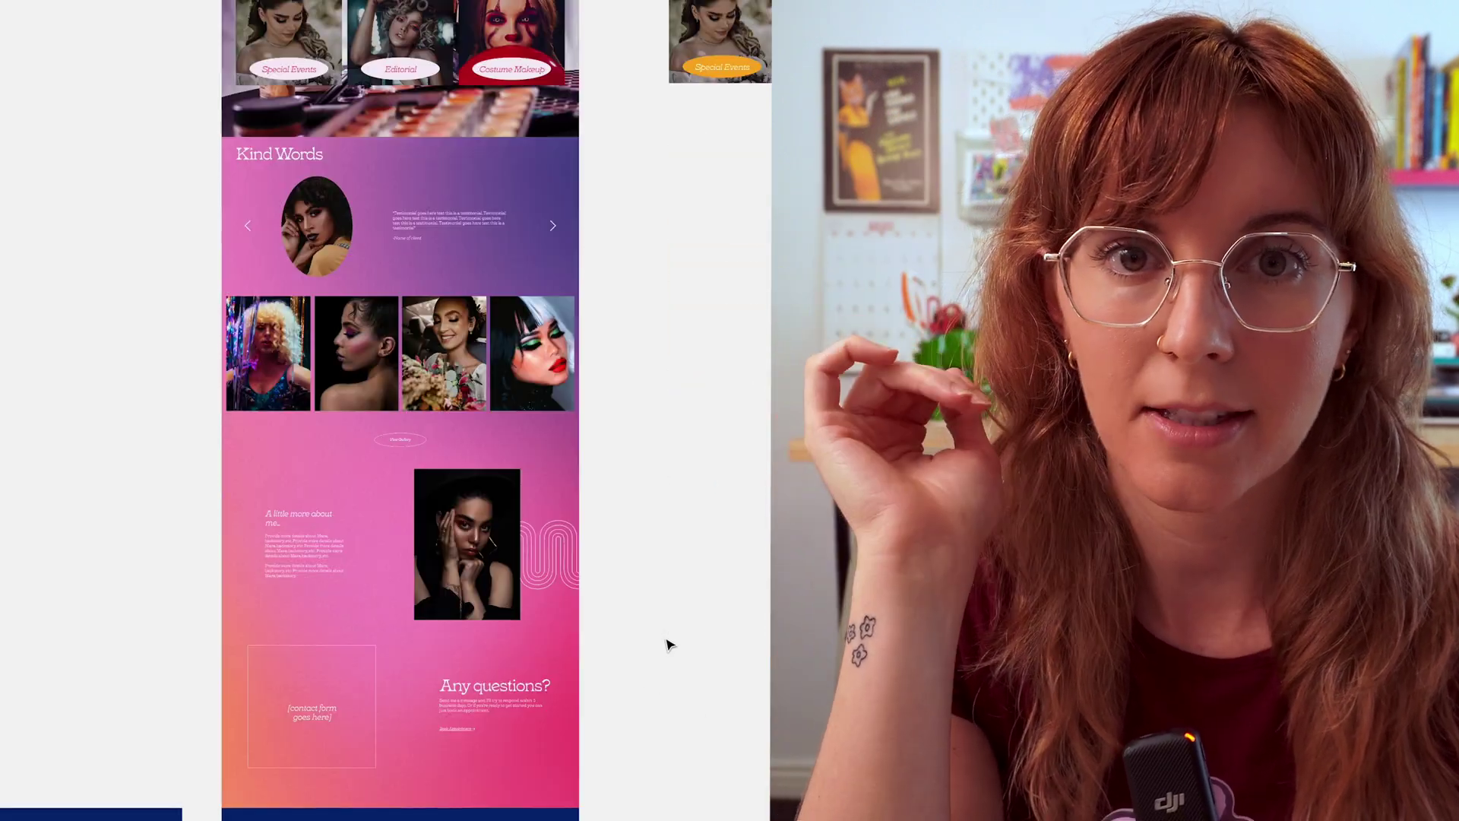
scroll(668, 644, down, 5)
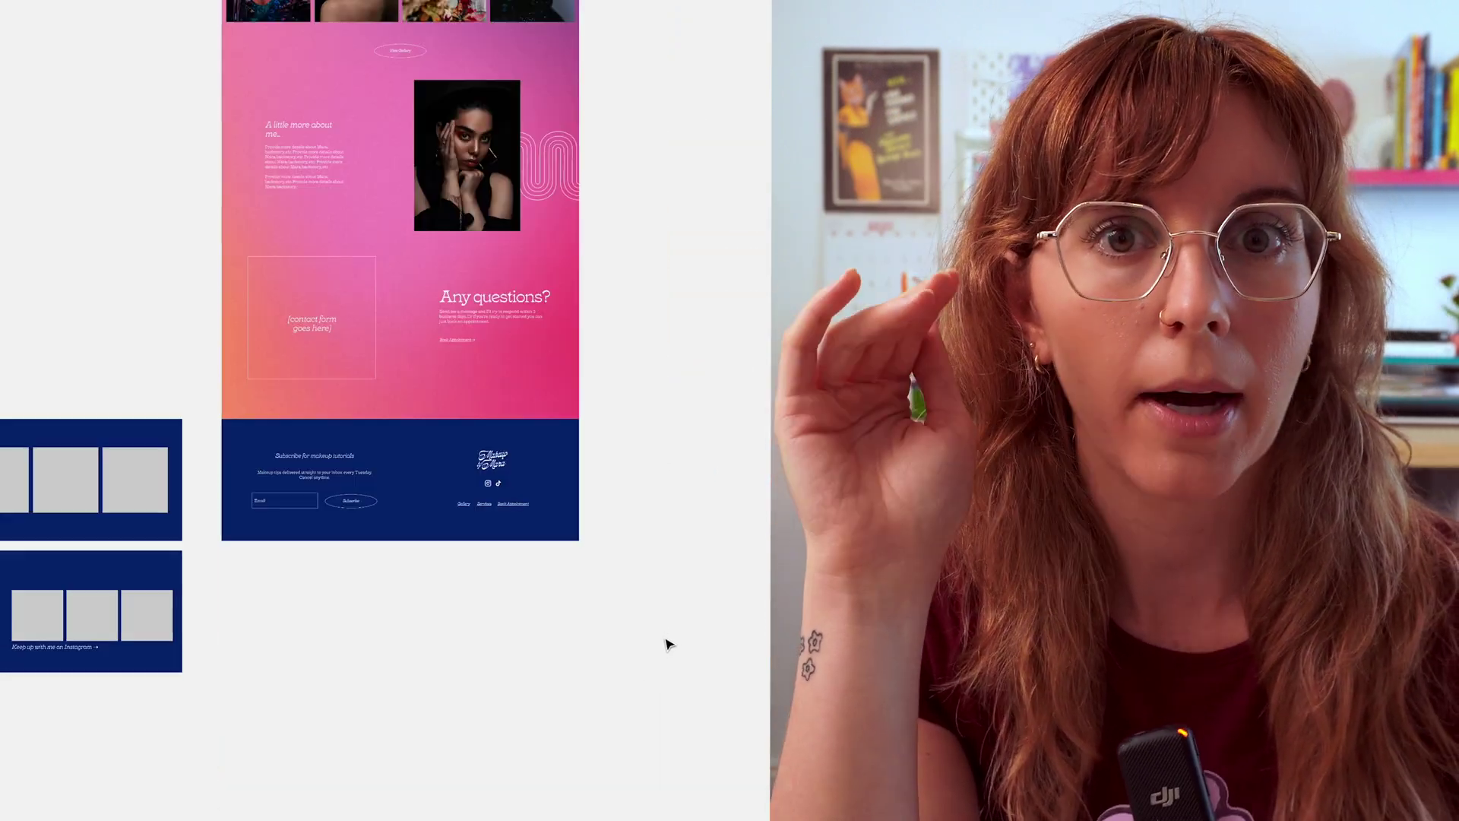
scroll(668, 644, up, 3)
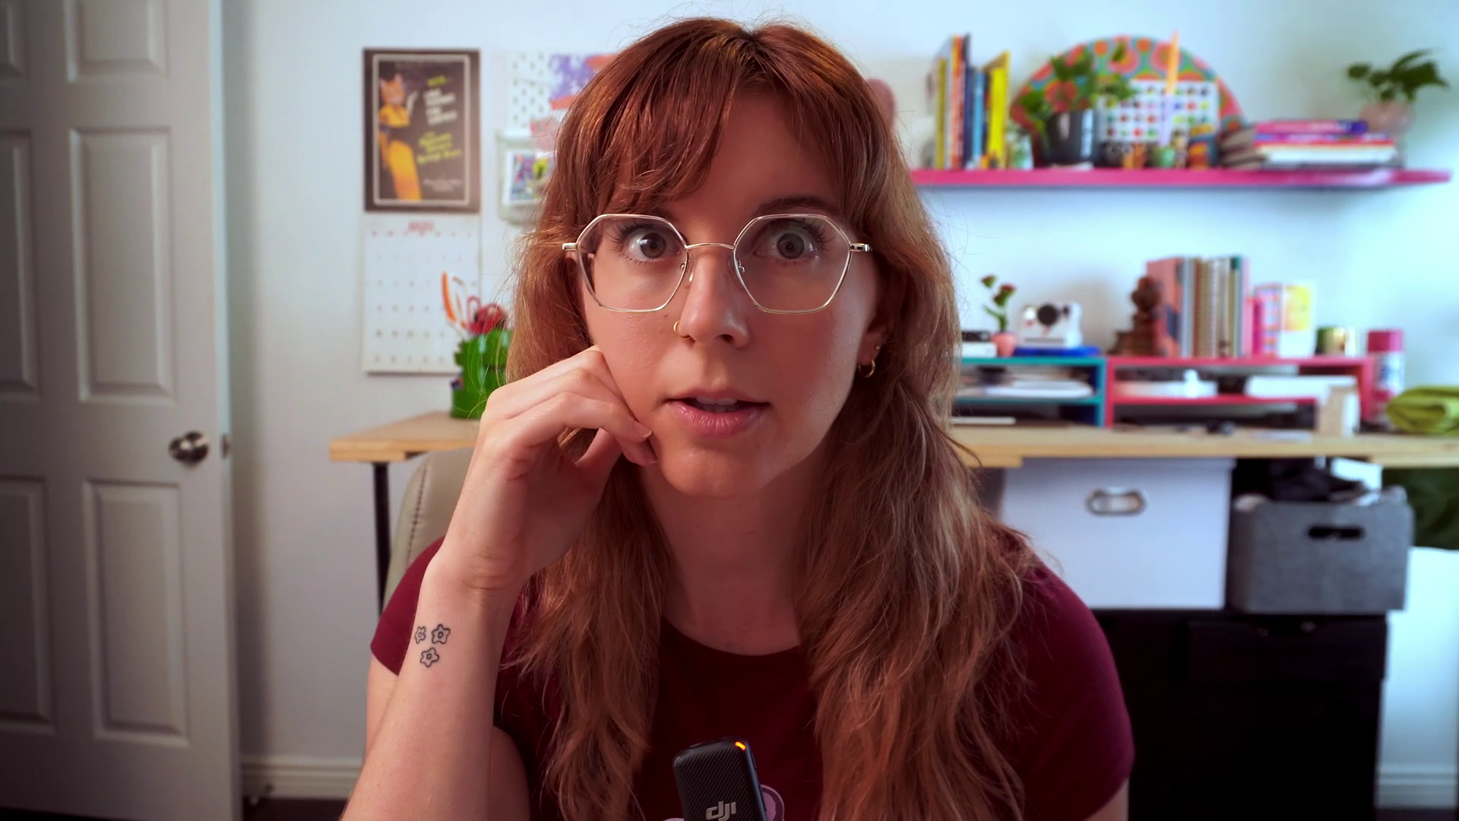